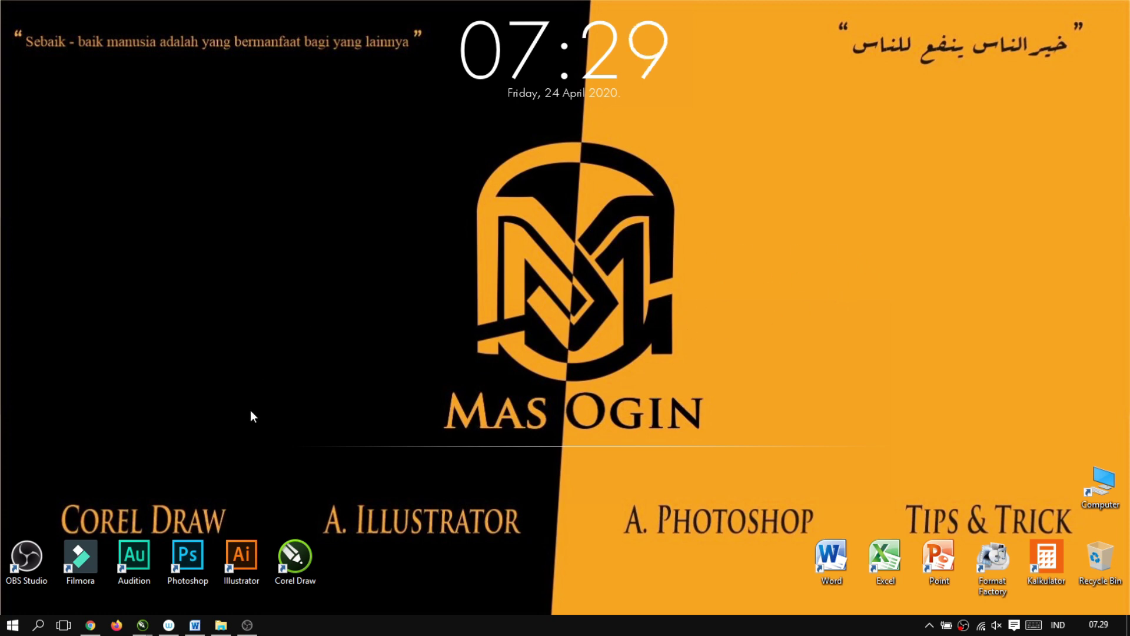
# Step: Switch to the Untitled-1 document in CorelDRAW and go to Page 2 with the T-shirt photo and outline
pyautogui.moveTo(142, 625)
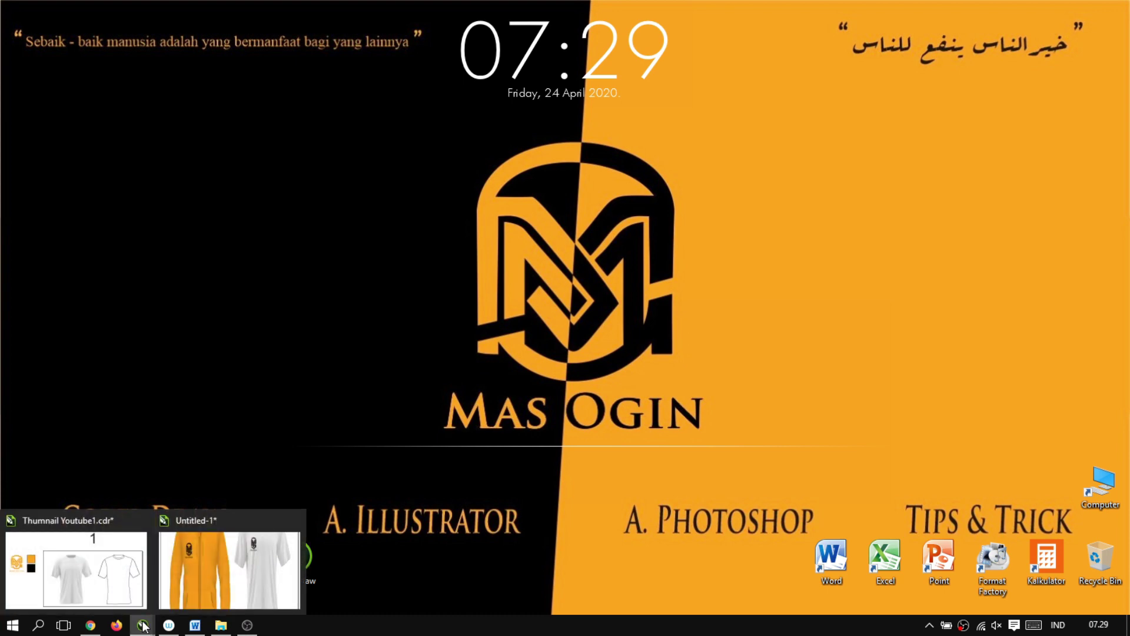
pyautogui.click(225, 559)
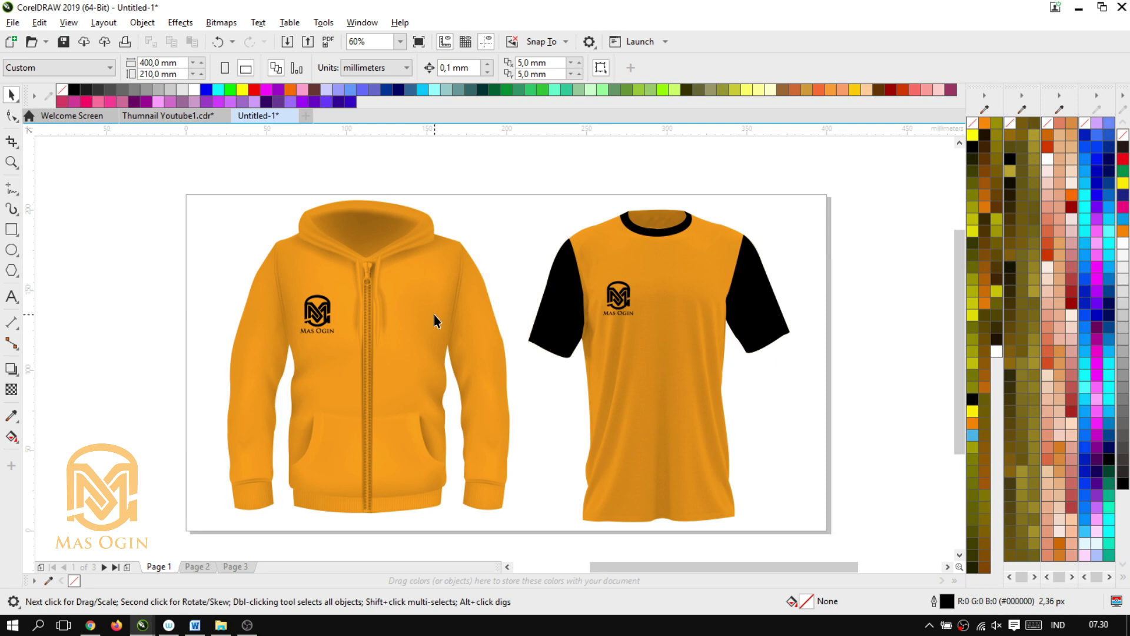
pyautogui.click(202, 566)
pyautogui.scroll(-2, 530, 285)
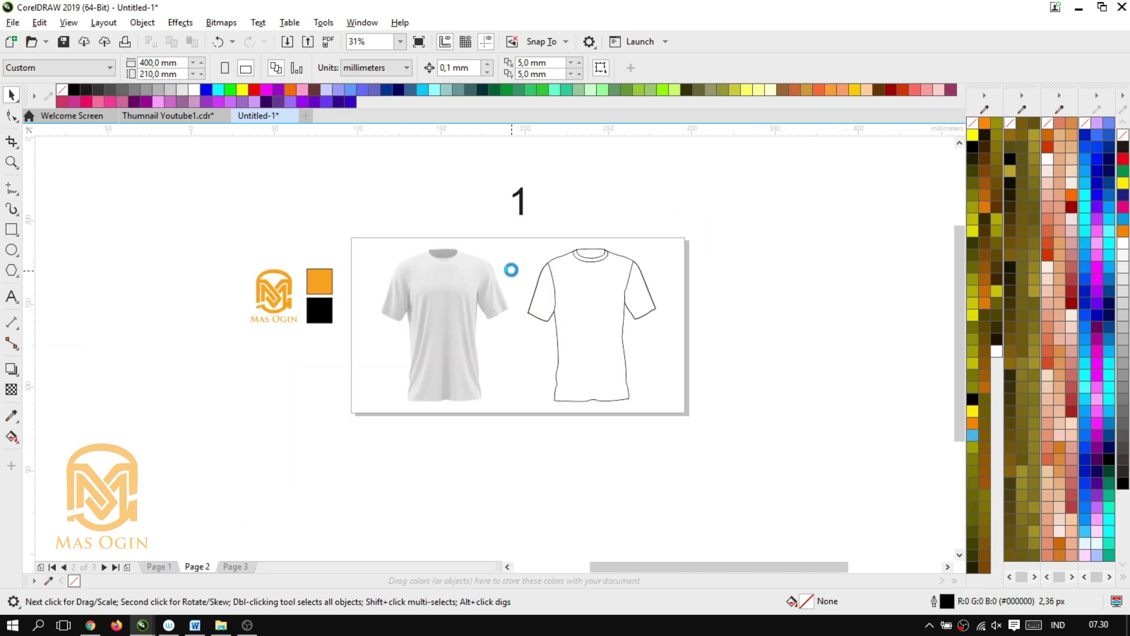
pyautogui.scroll(2, 511, 269)
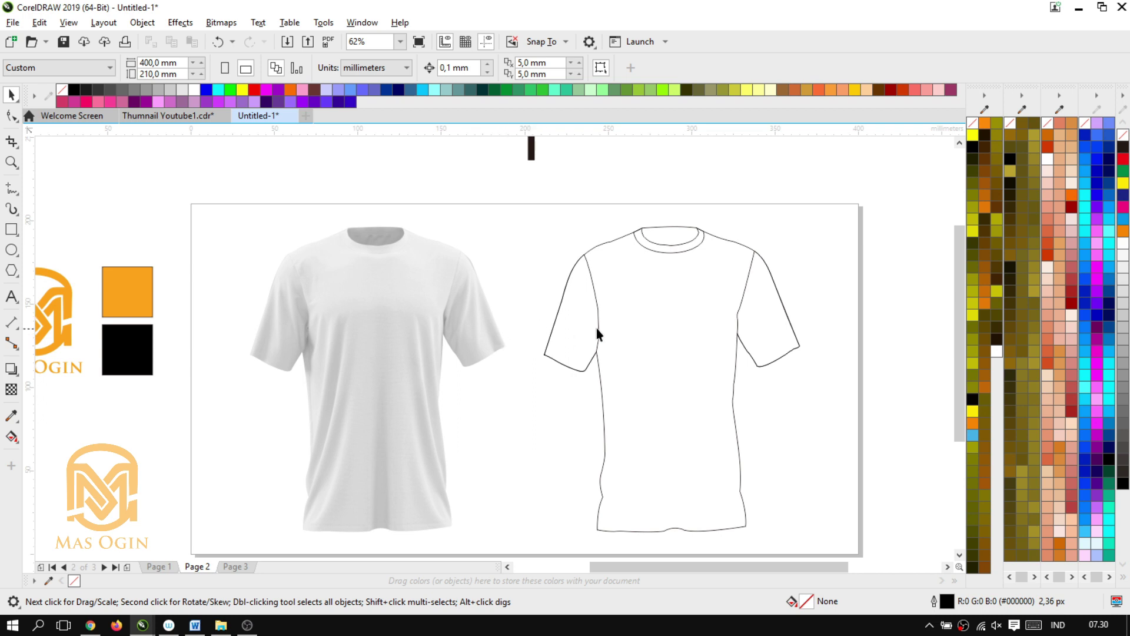
pyautogui.moveTo(963, 345); pyautogui.dragTo(968, 355)
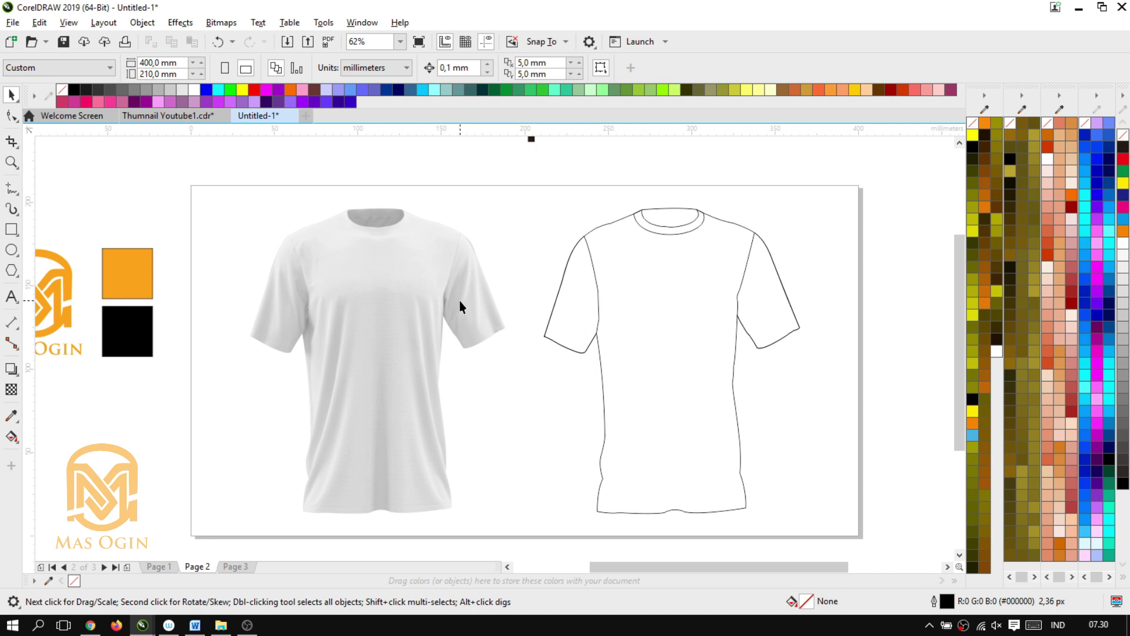
# Step: Examine the grey T-shirt photo and the matching line drawing beside it, comparing their overall shapes
pyautogui.scroll(-2, 460, 299)
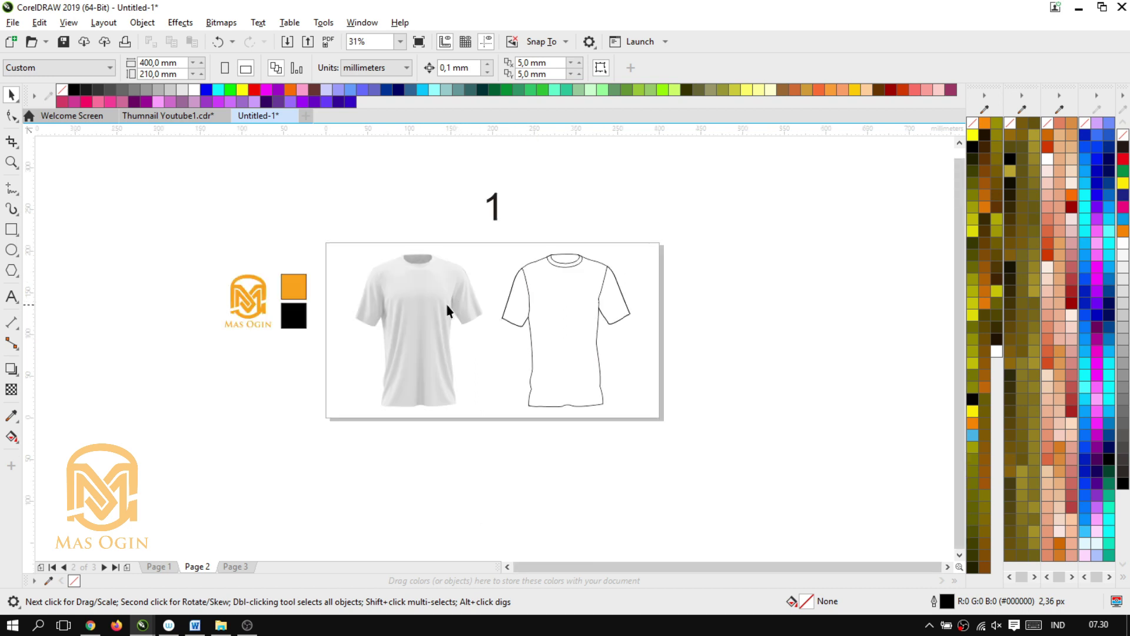
pyautogui.scroll(2, 446, 305)
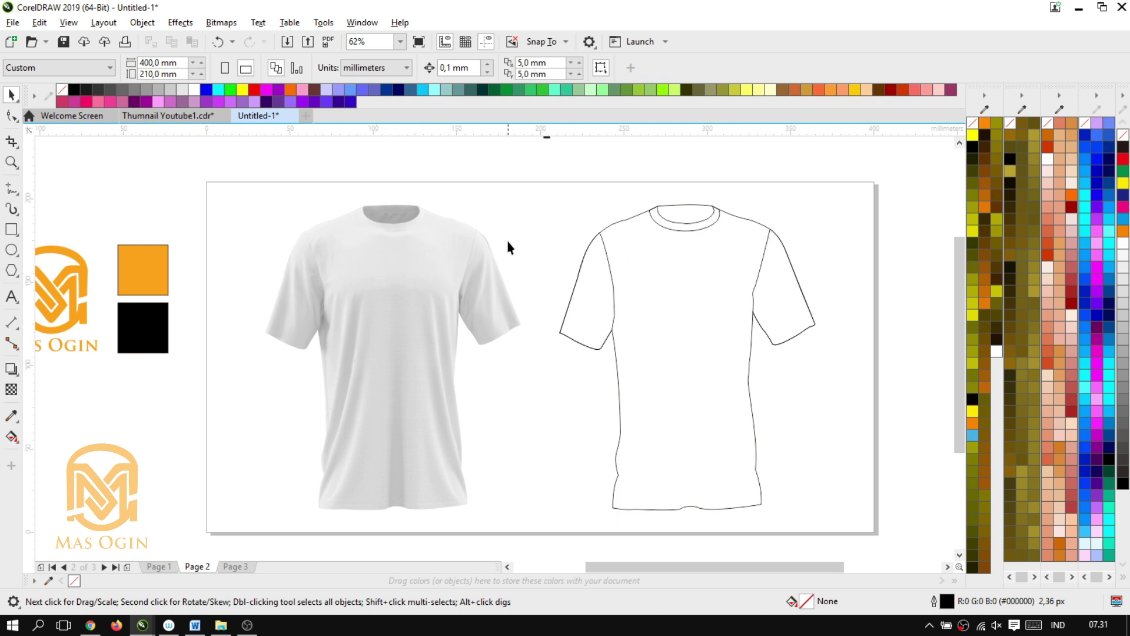
pyautogui.scroll(2, 506, 278)
pyautogui.scroll(-2, 348, 335)
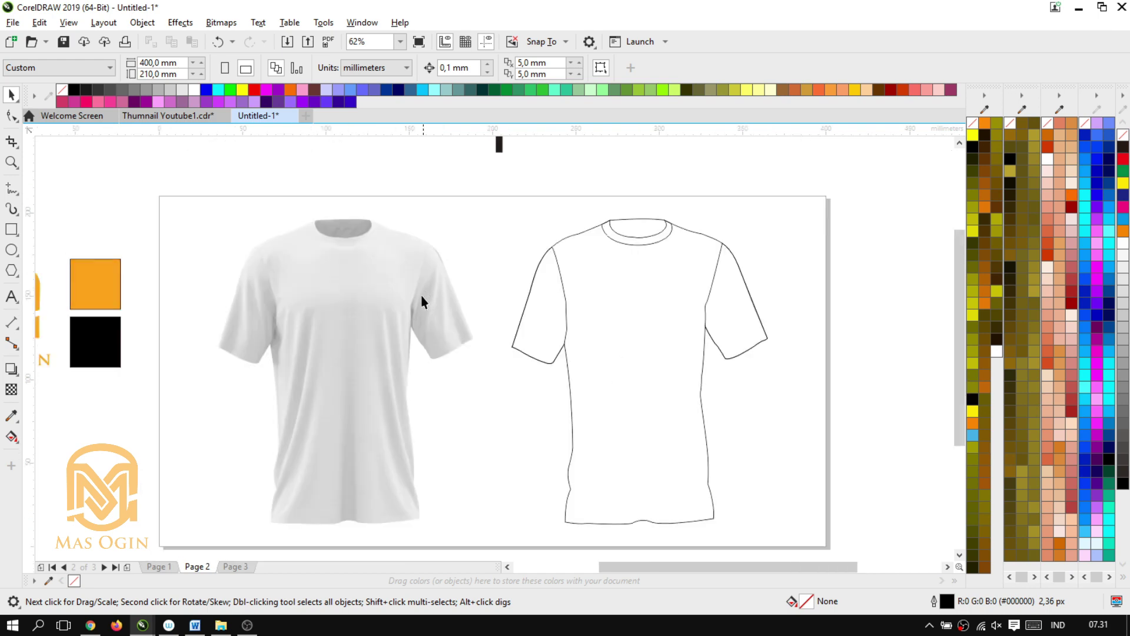
pyautogui.scroll(2, 508, 237)
pyautogui.scroll(-2, 604, 250)
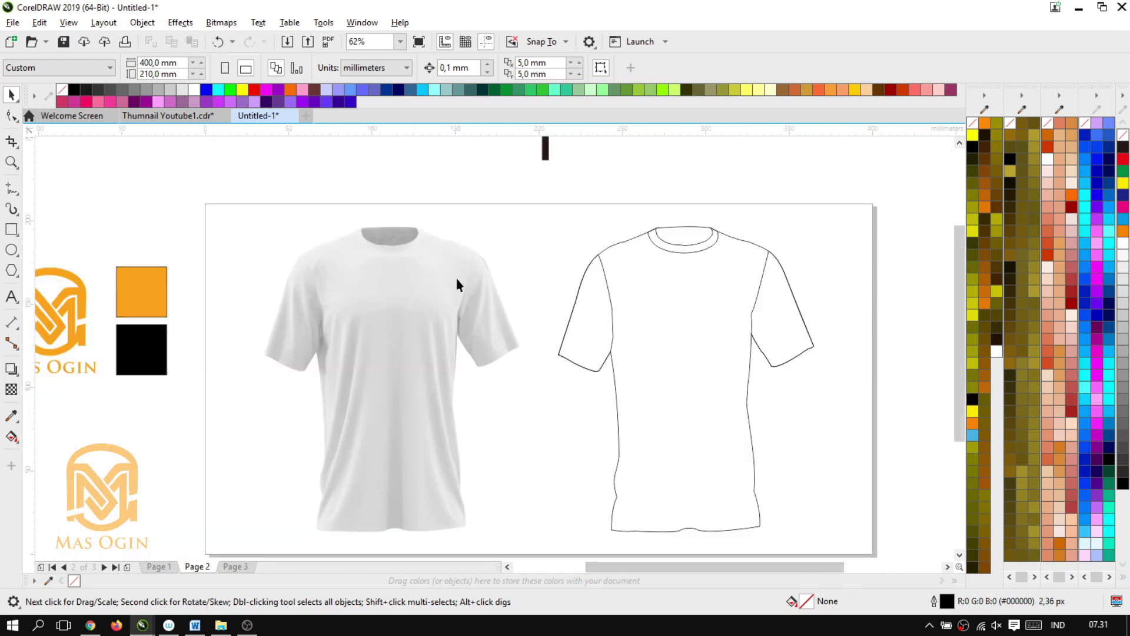
pyautogui.scroll(2, 782, 309)
pyautogui.scroll(-4, 126, 323)
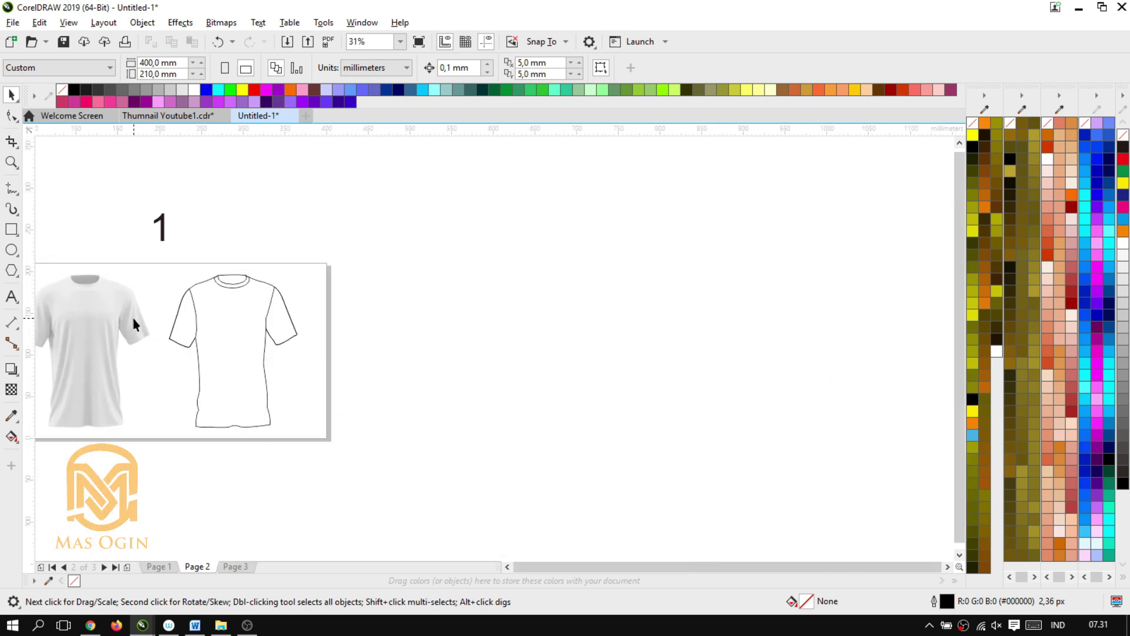
pyautogui.scroll(2, 86, 328)
pyautogui.scroll(-2, 313, 274)
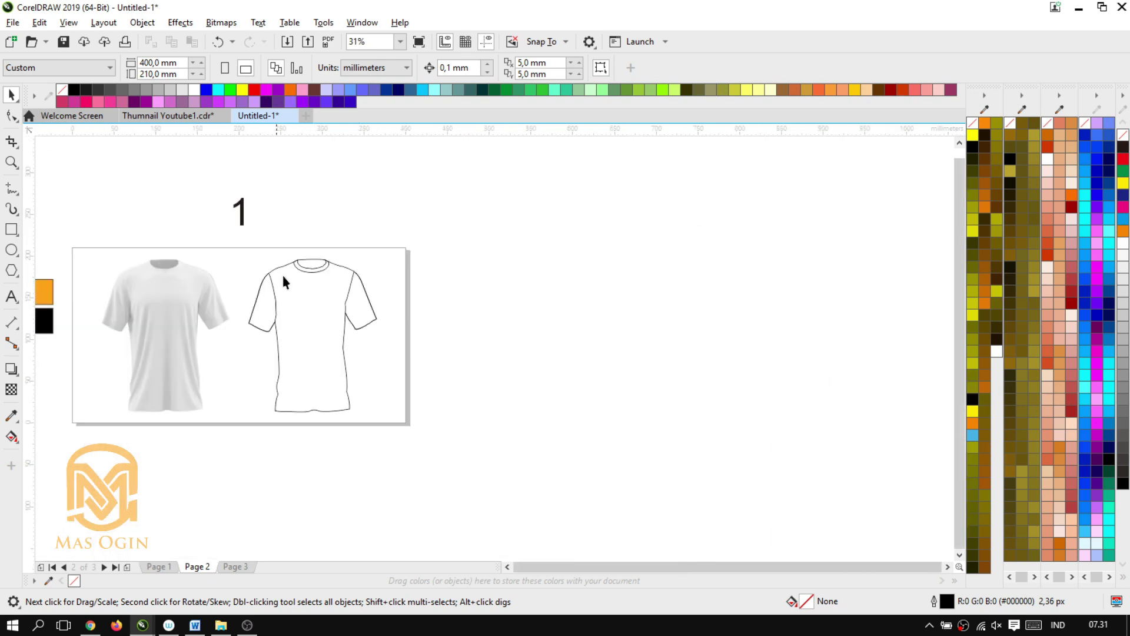
pyautogui.scroll(2, 237, 301)
pyautogui.scroll(-2, 239, 293)
pyautogui.scroll(-1, 267, 277)
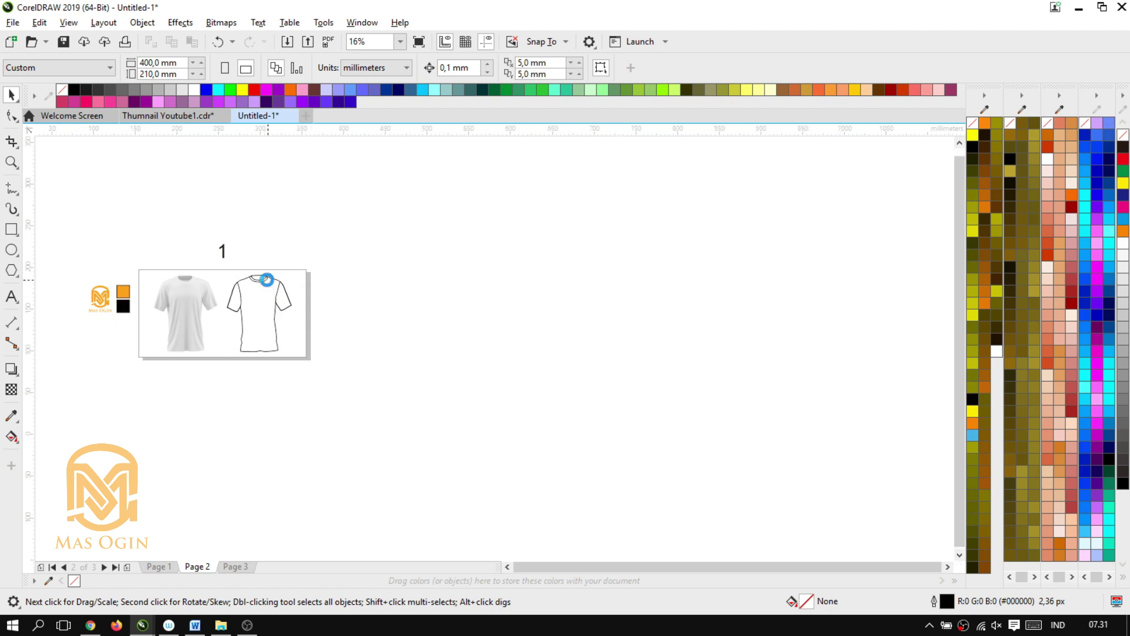
pyautogui.scroll(3, 235, 306)
pyautogui.scroll(-1, 216, 326)
pyautogui.scroll(1, 139, 396)
pyautogui.scroll(1, 139, 396)
pyautogui.scroll(-1, 555, 232)
pyautogui.scroll(-1, 548, 214)
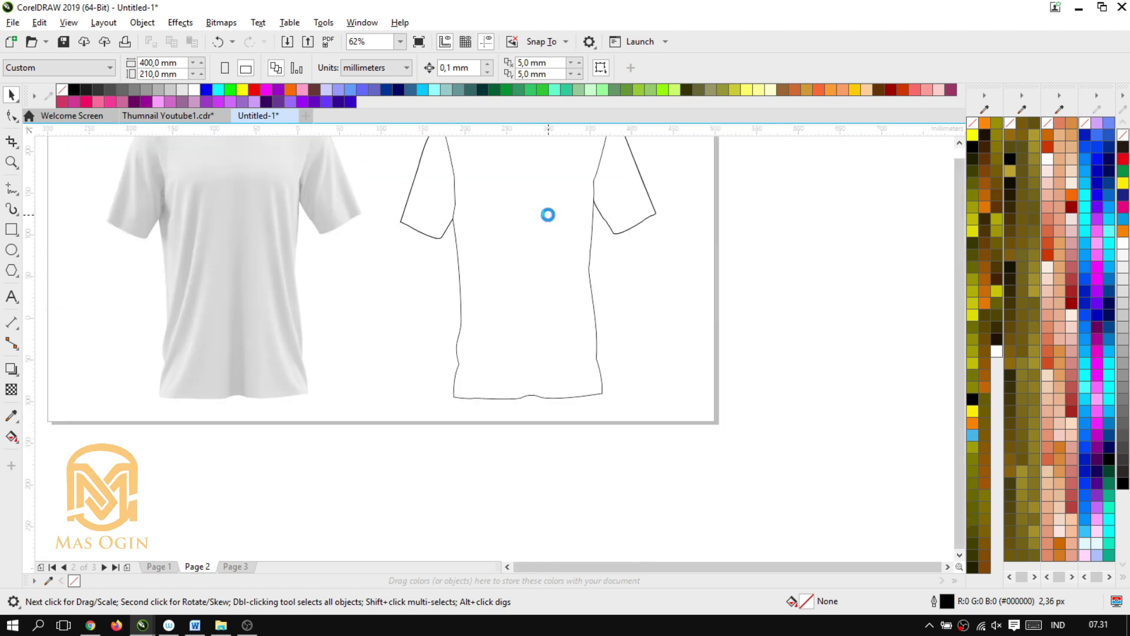
pyautogui.scroll(1, 553, 177)
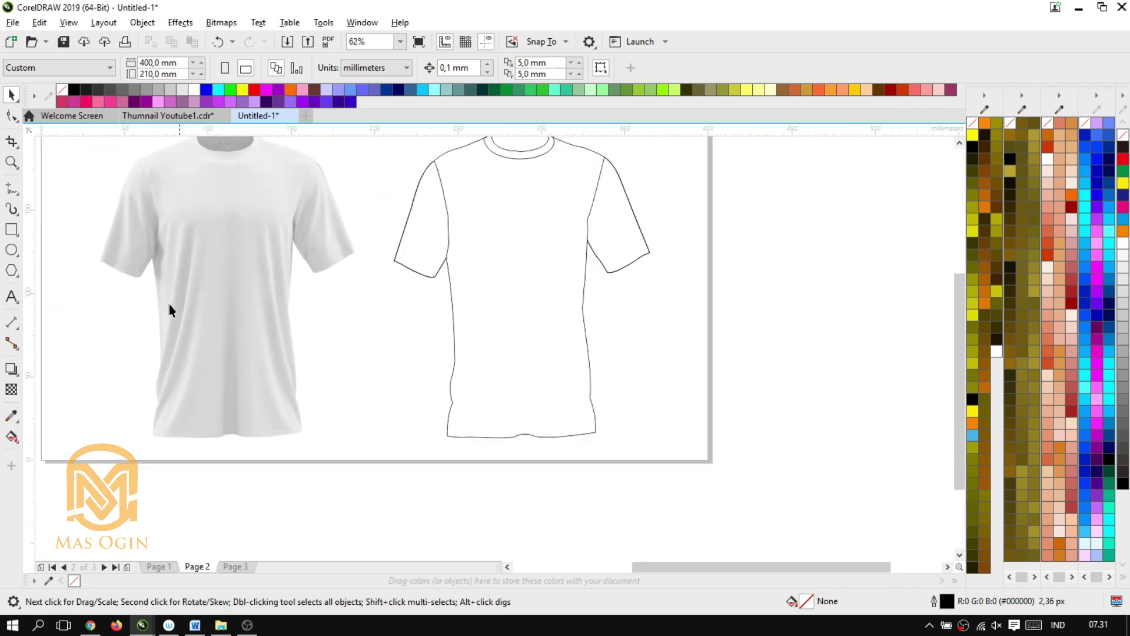
pyautogui.scroll(-2, 478, 297)
pyautogui.scroll(2, 484, 236)
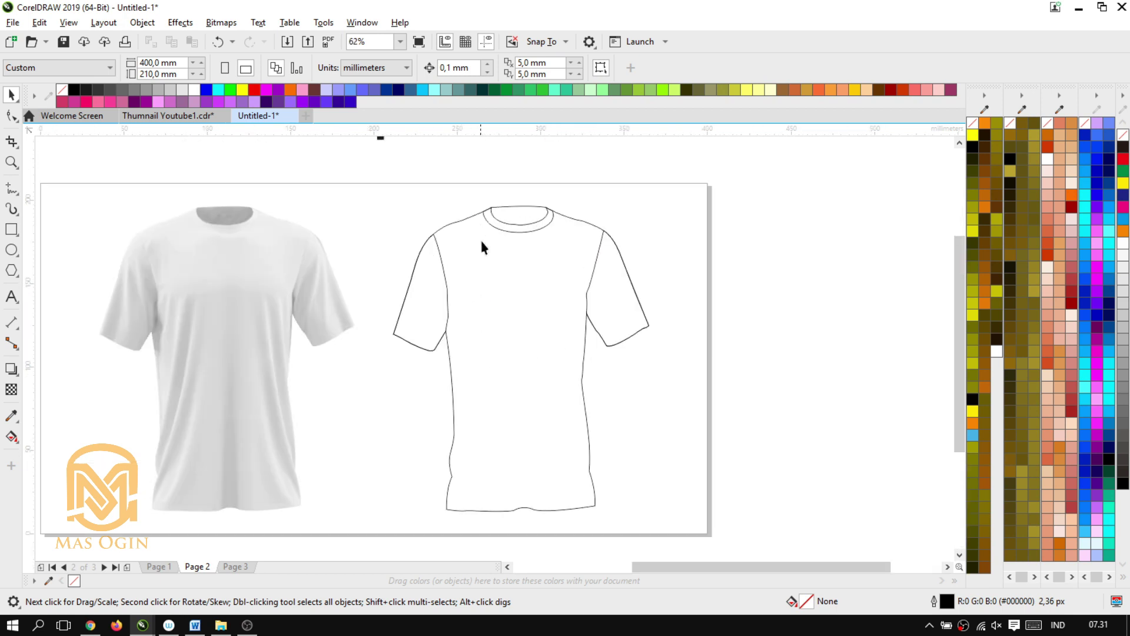
# Step: Inspect the line drawing's two sleeve curves one after the other, and compare its collar with the T-shirt photo's neckline
pyautogui.click(434, 282)
pyautogui.click(616, 270)
pyautogui.scroll(2, 465, 261)
pyautogui.scroll(-2, 447, 263)
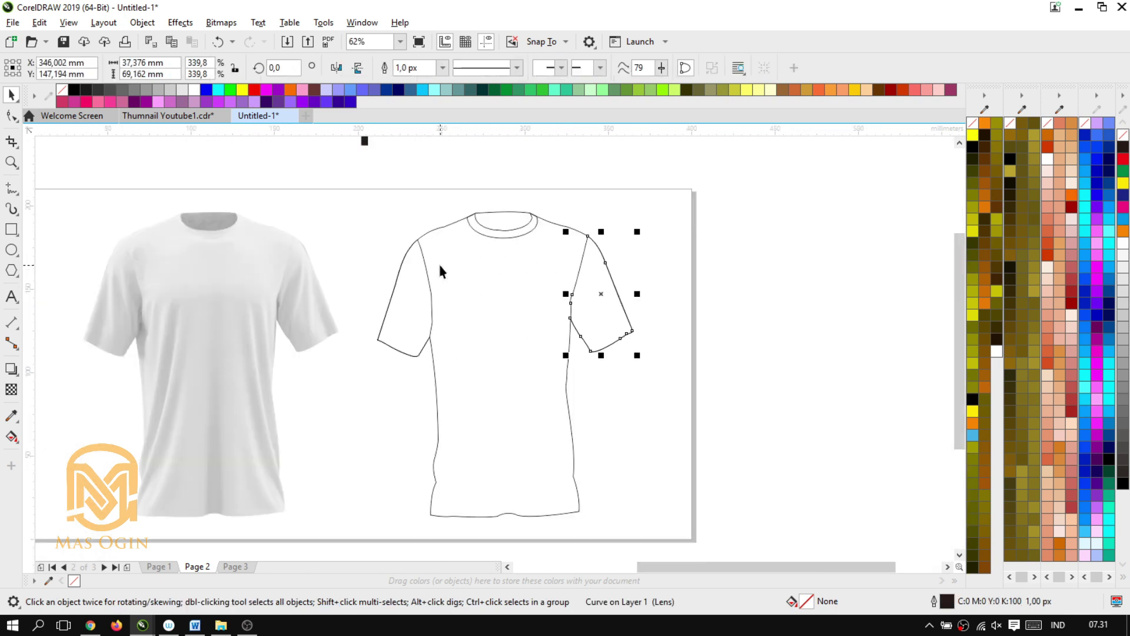
pyautogui.scroll(2, 375, 312)
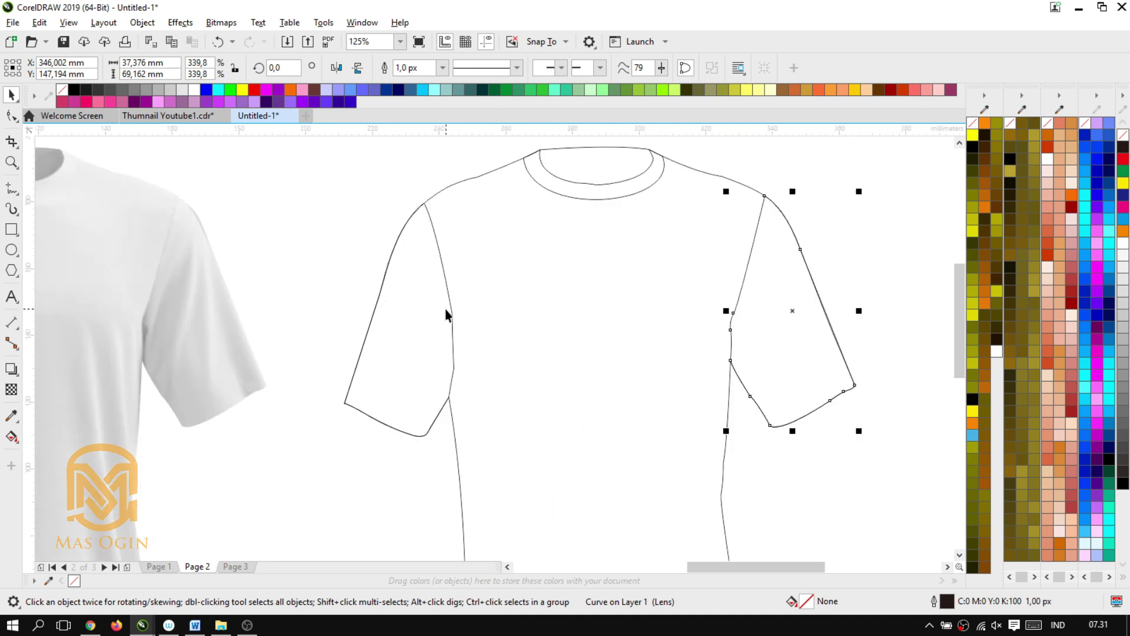
pyautogui.click(412, 347)
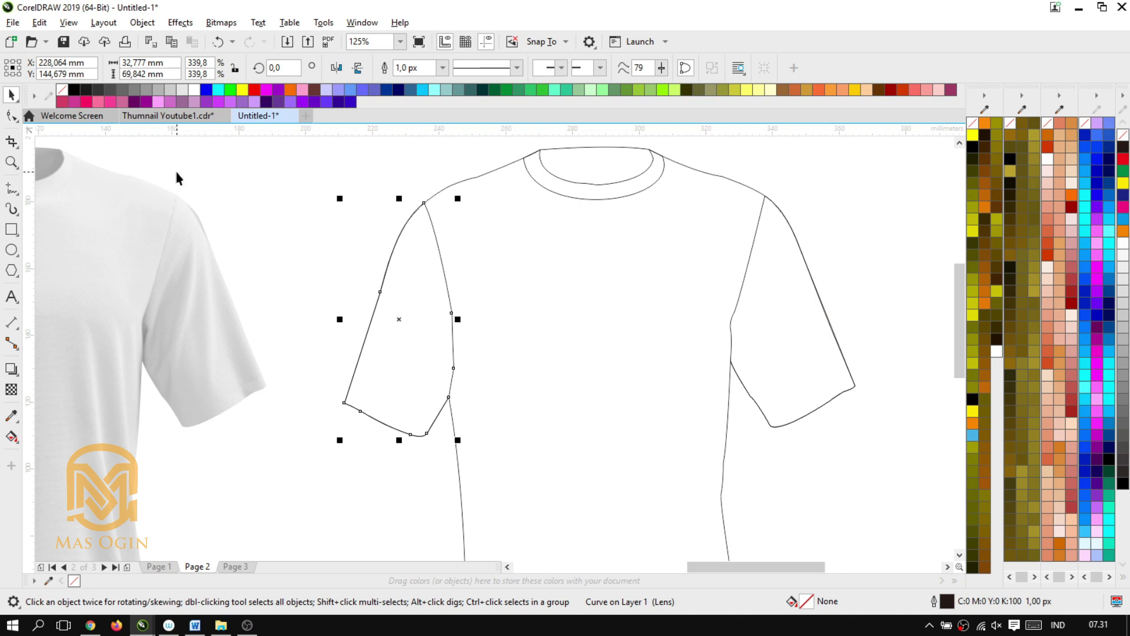
pyautogui.click(799, 288)
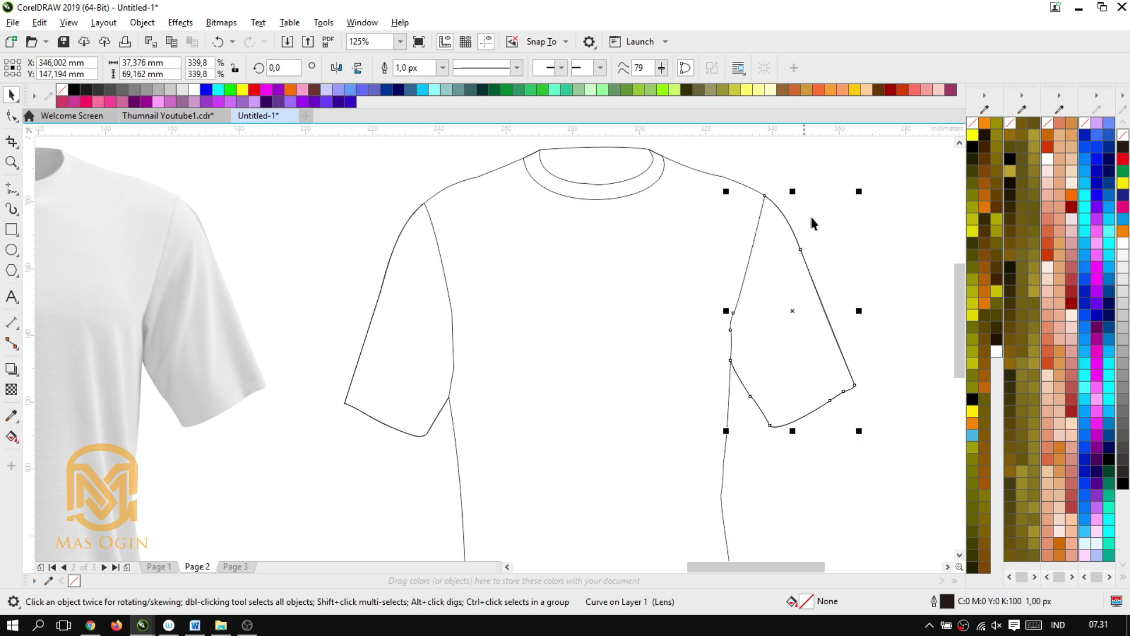
pyautogui.scroll(-2, 688, 316)
pyautogui.scroll(-1, 627, 297)
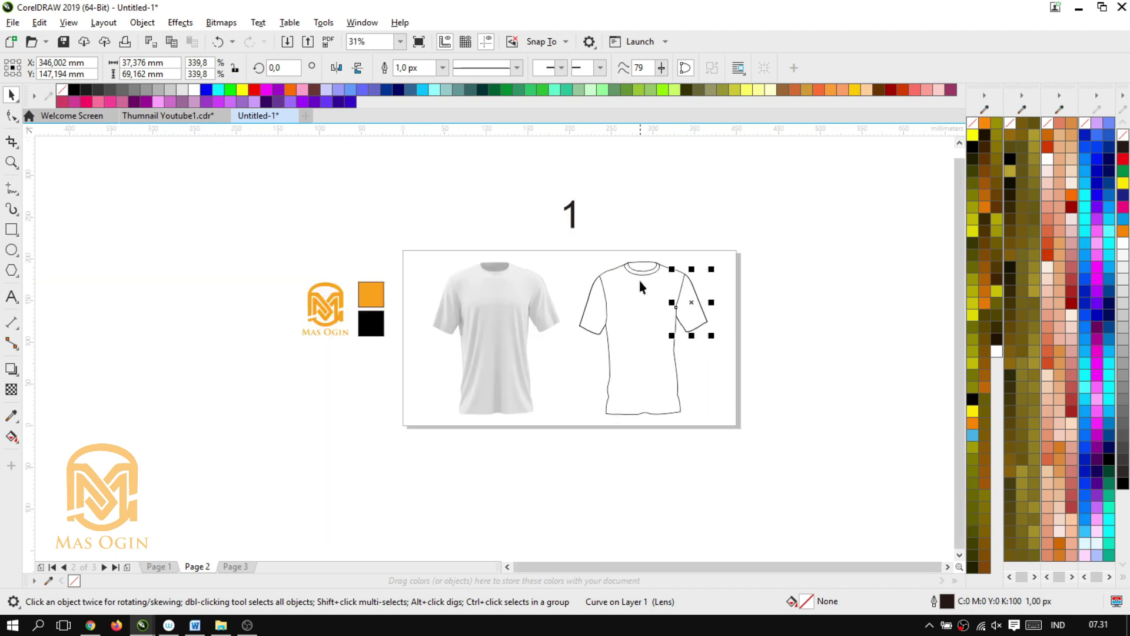
pyautogui.scroll(3, 639, 281)
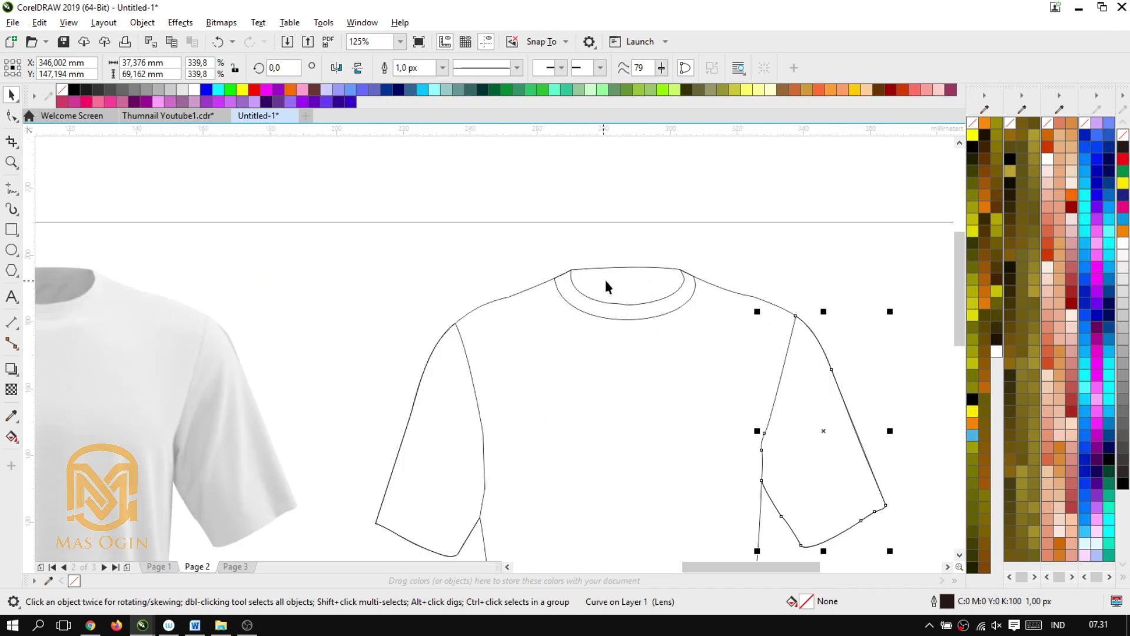
pyautogui.scroll(-1, 282, 291)
pyautogui.scroll(3, 202, 270)
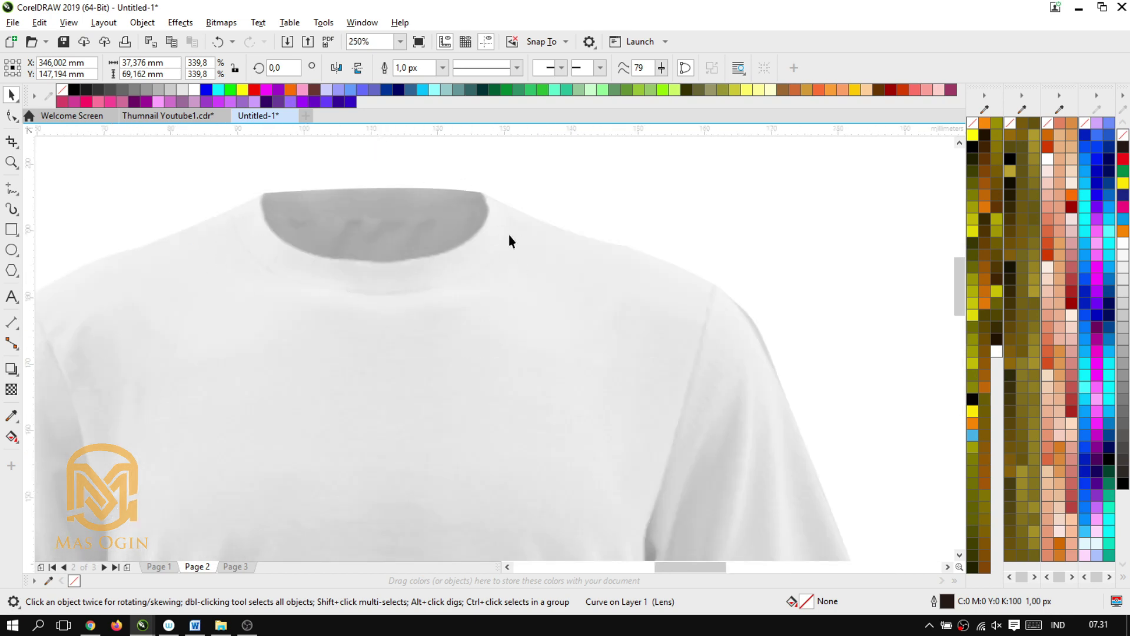
pyautogui.scroll(-4, 509, 239)
pyautogui.scroll(1, 614, 247)
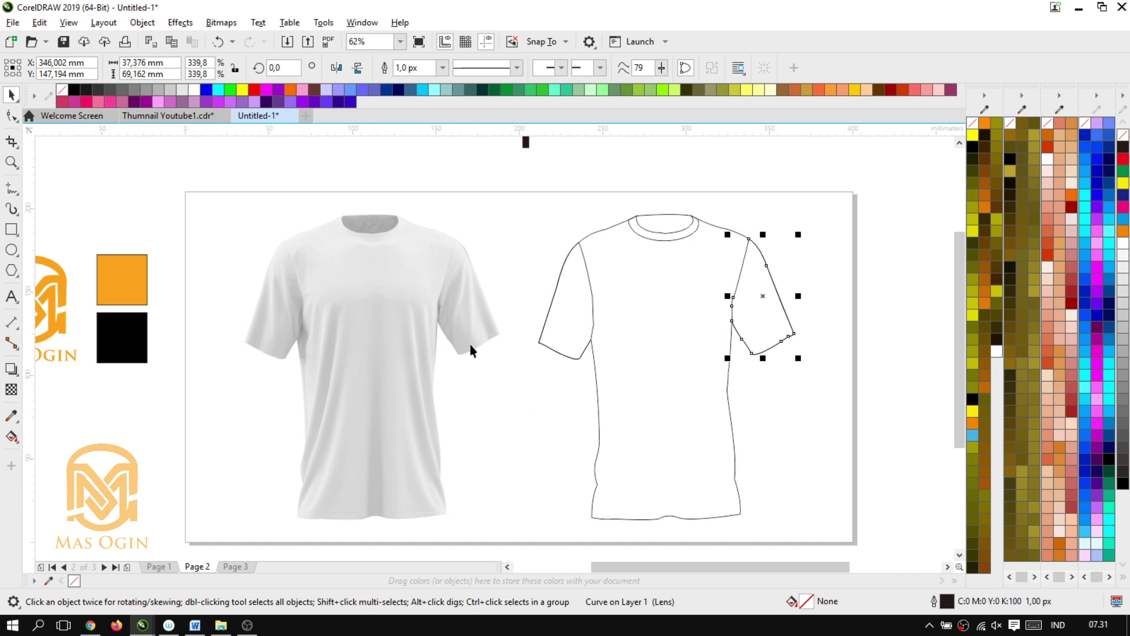
pyautogui.click(495, 268)
pyautogui.scroll(2, 633, 302)
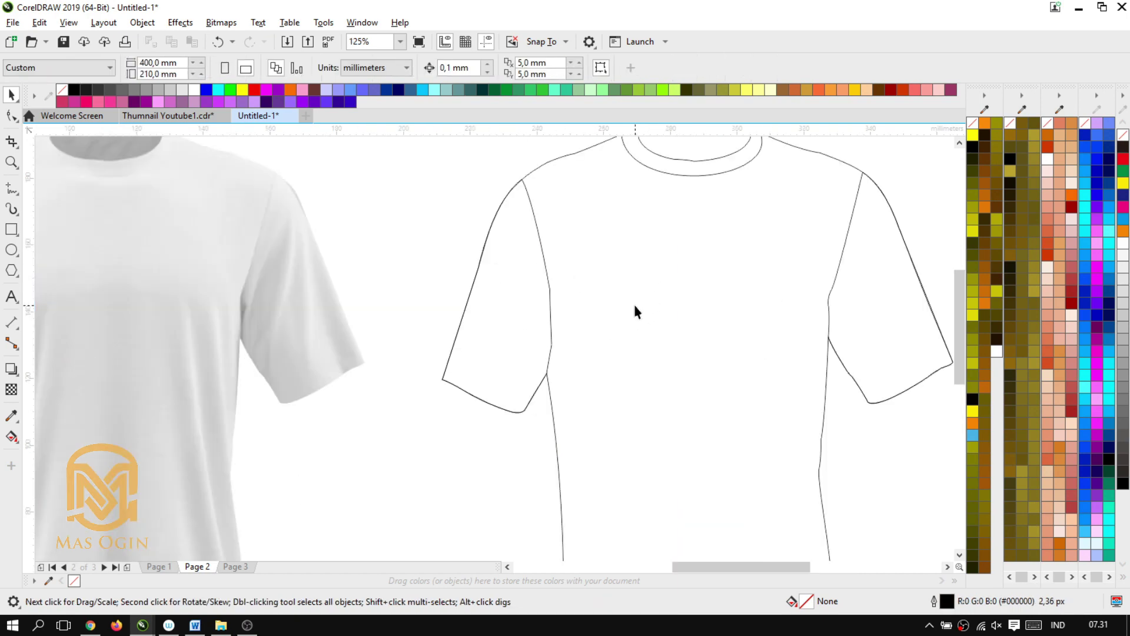
pyautogui.scroll(-2, 519, 290)
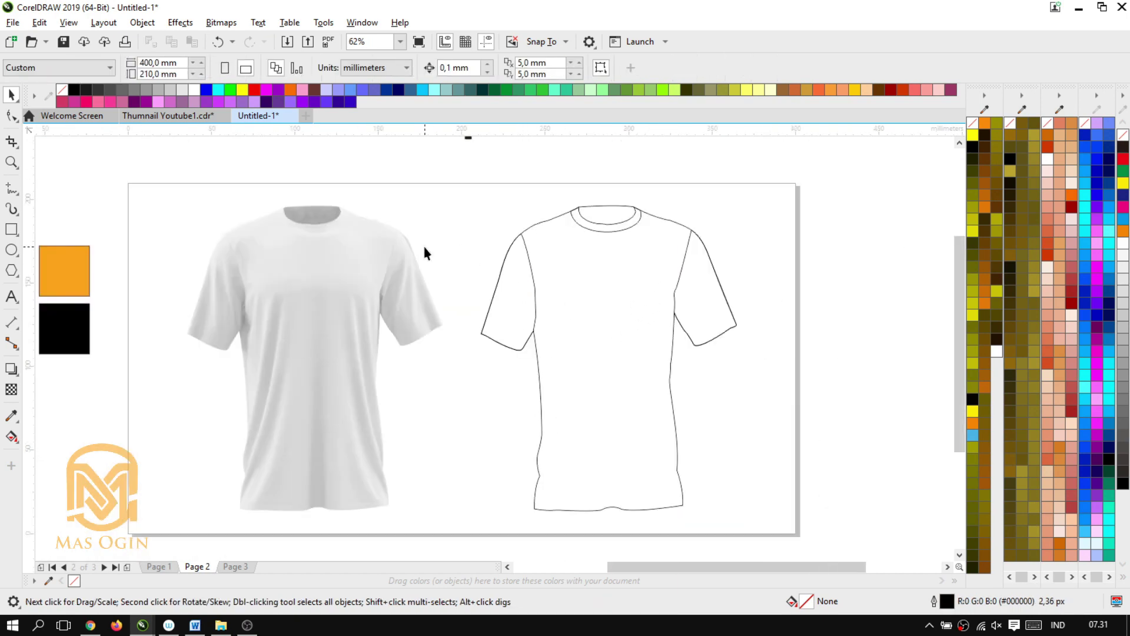
pyautogui.scroll(2, 454, 246)
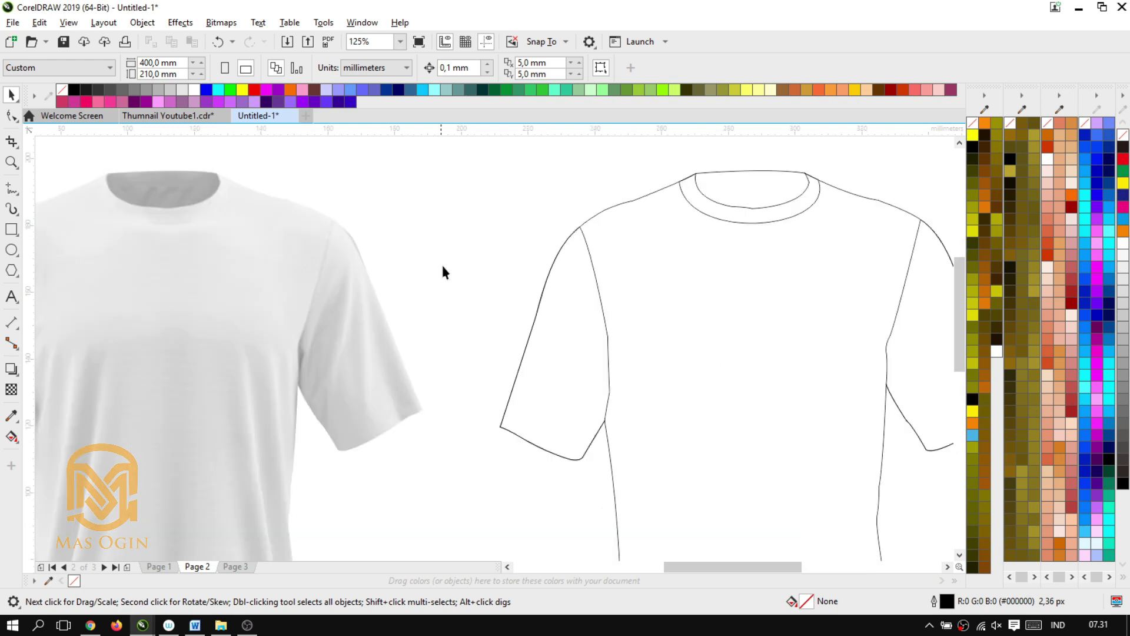
pyautogui.scroll(-2, 466, 271)
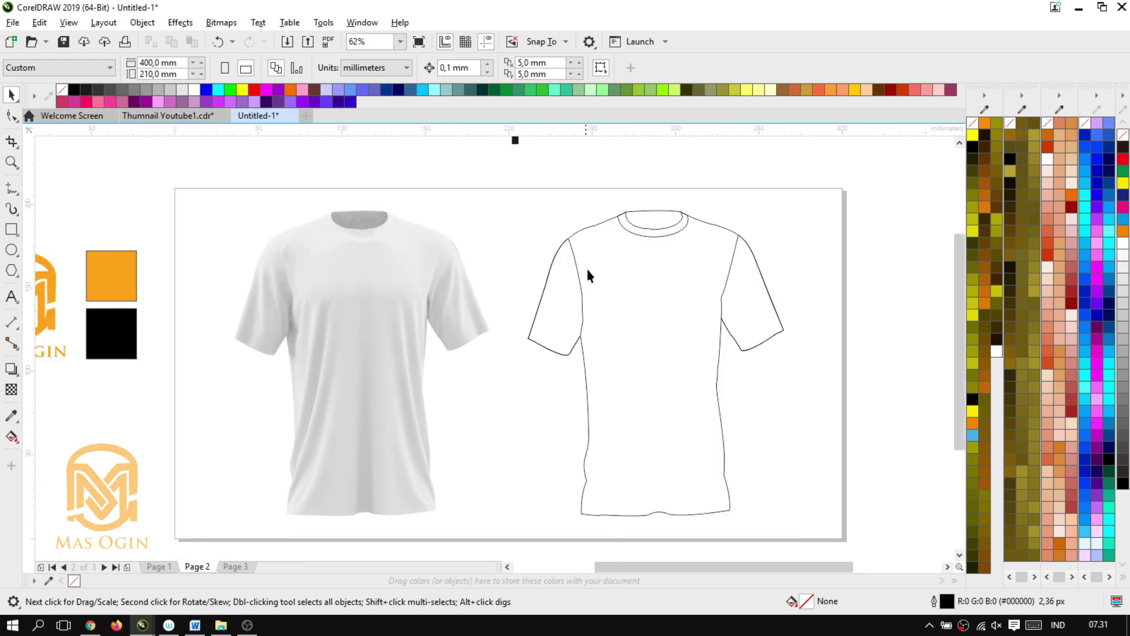
pyautogui.scroll(2, 588, 269)
pyautogui.scroll(-2, 609, 219)
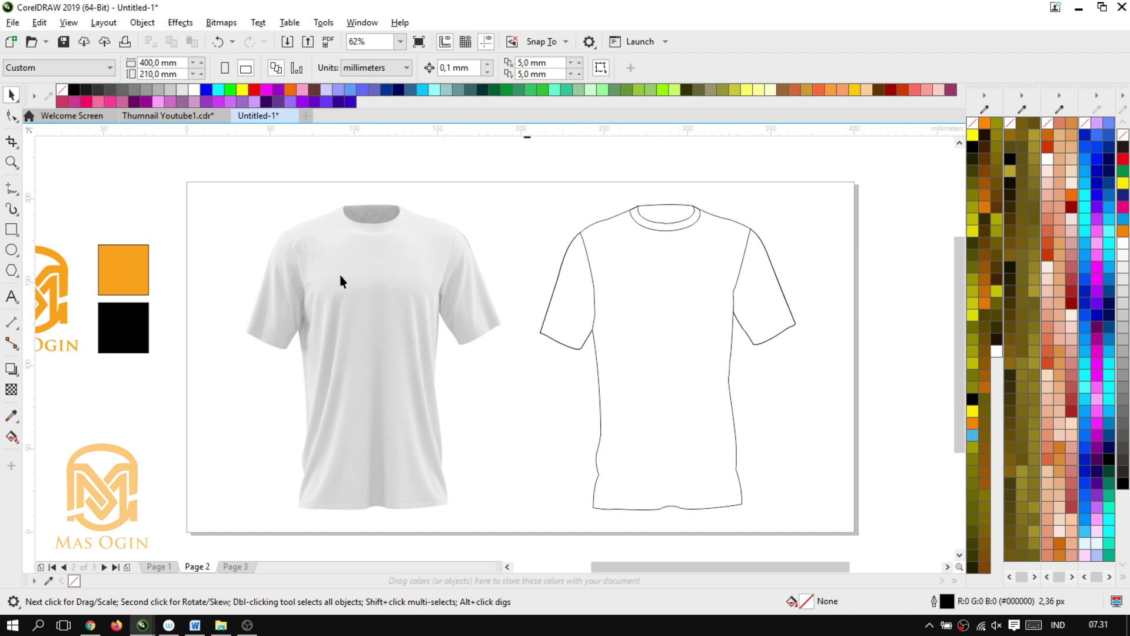
pyautogui.scroll(2, 710, 257)
pyautogui.scroll(-2, 669, 255)
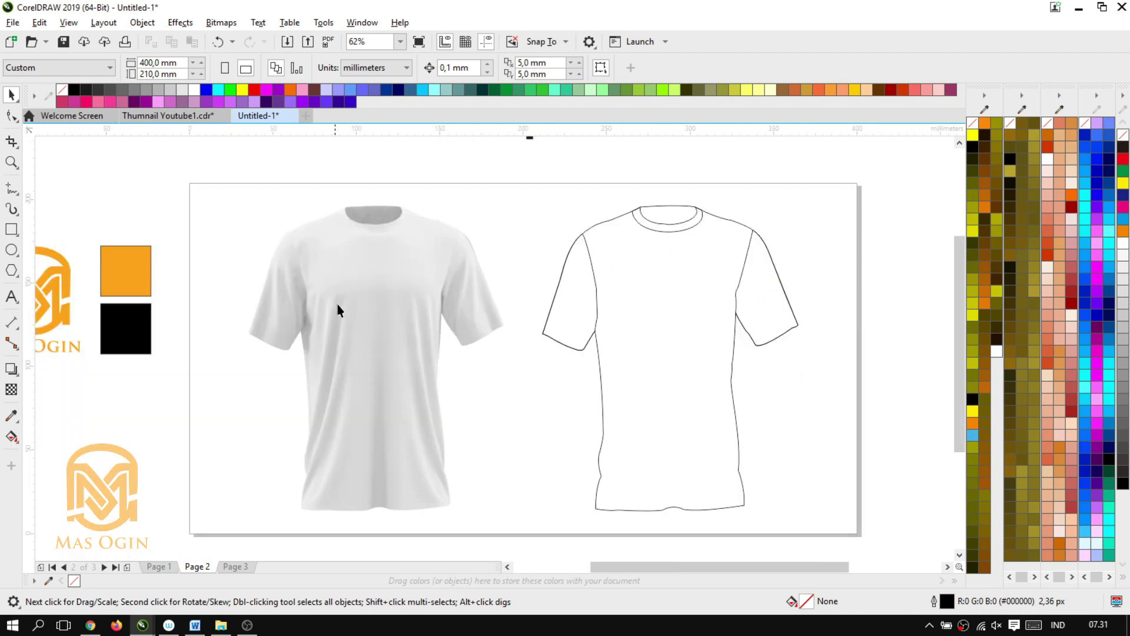
pyautogui.scroll(2, 657, 317)
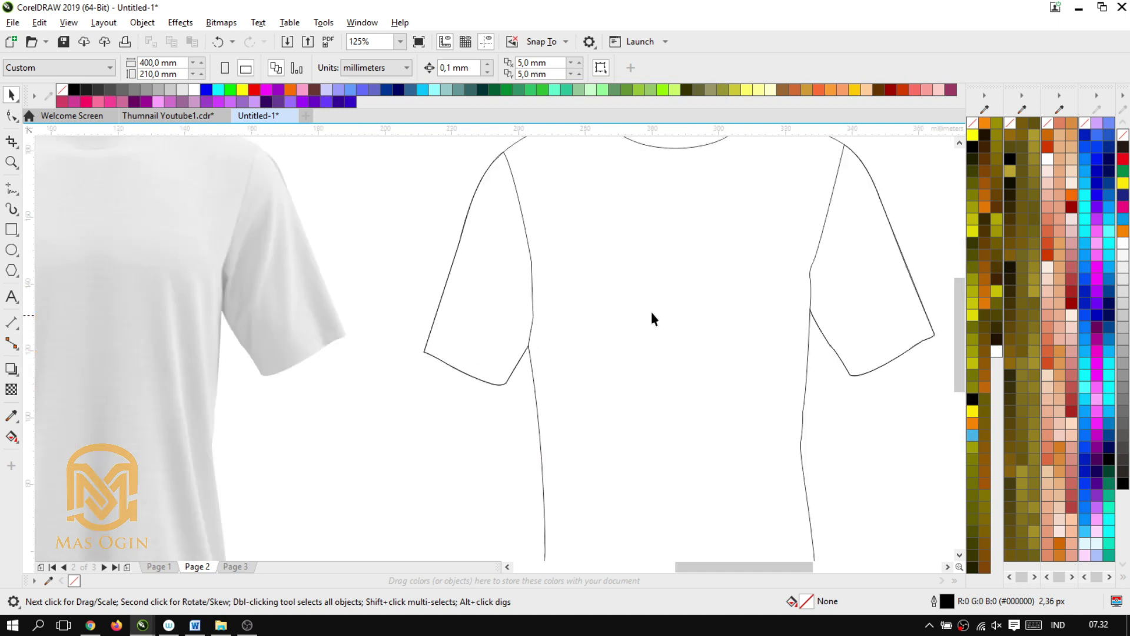
pyautogui.scroll(-2, 591, 277)
pyautogui.scroll(2, 636, 210)
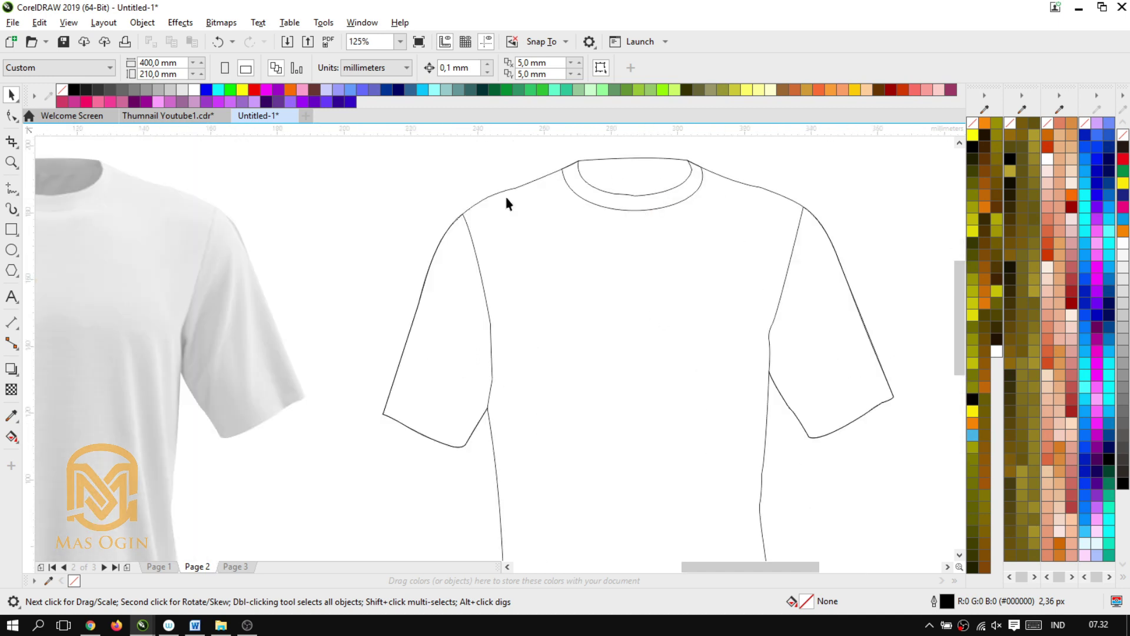
pyautogui.scroll(-2, 614, 278)
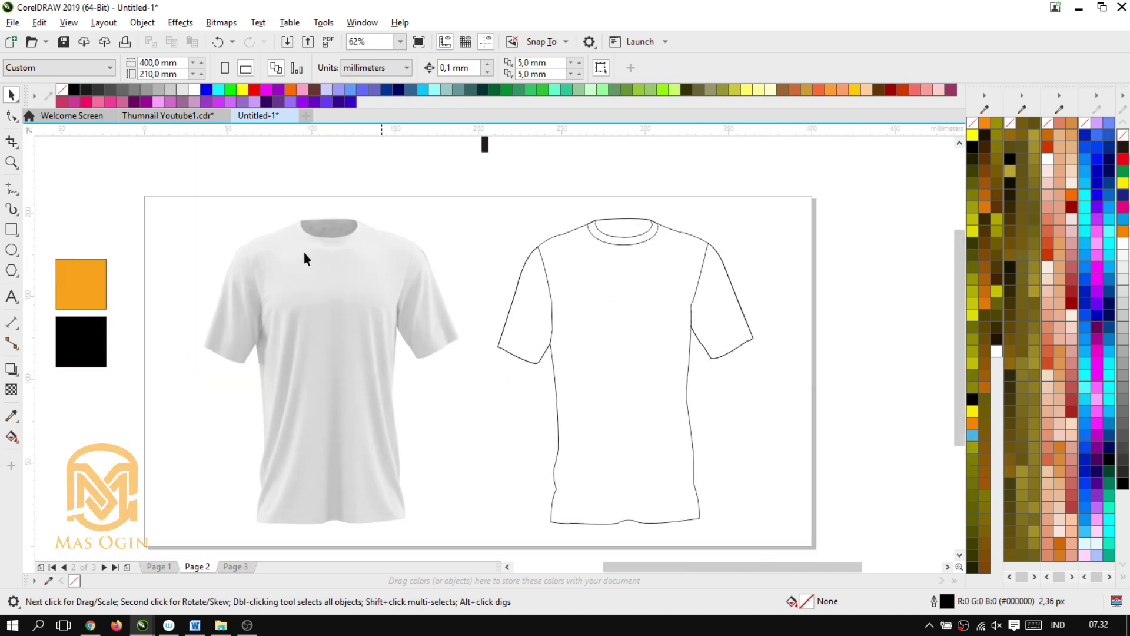
# Step: Activate the Freehand tool and view the other curve-drawing tools grouped with it
pyautogui.click(12, 189)
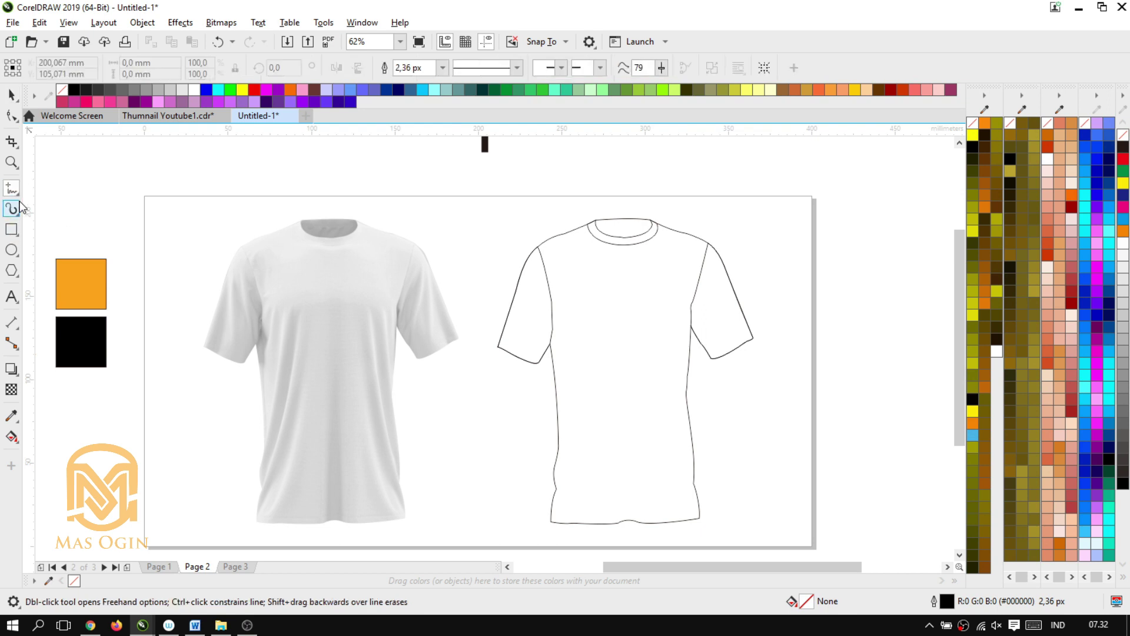
pyautogui.click(16, 196)
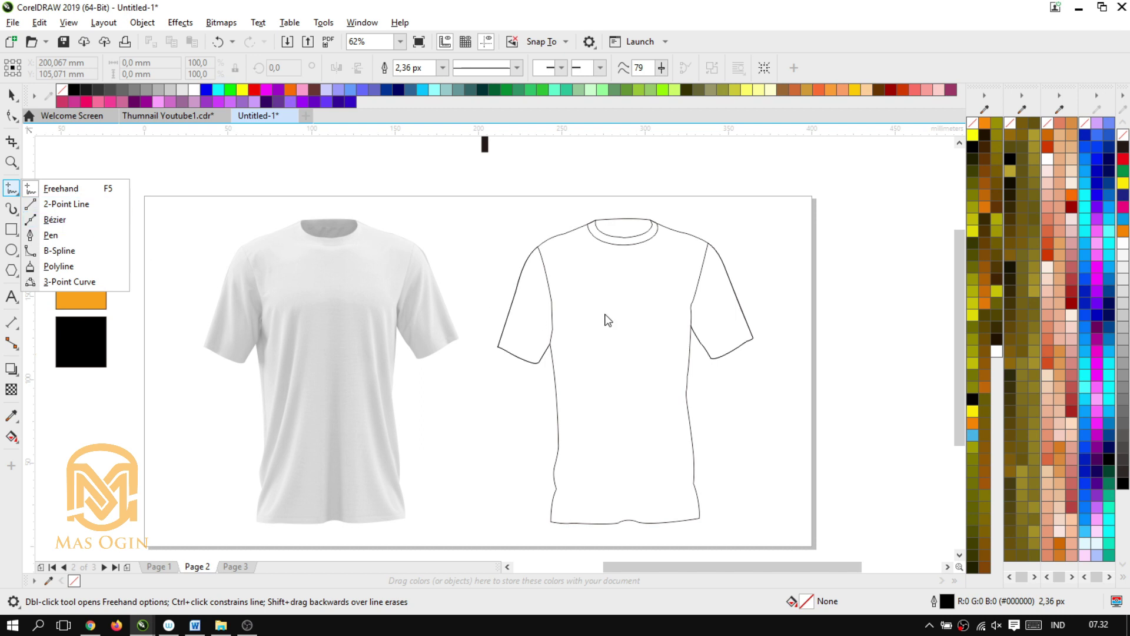
pyautogui.click(492, 231)
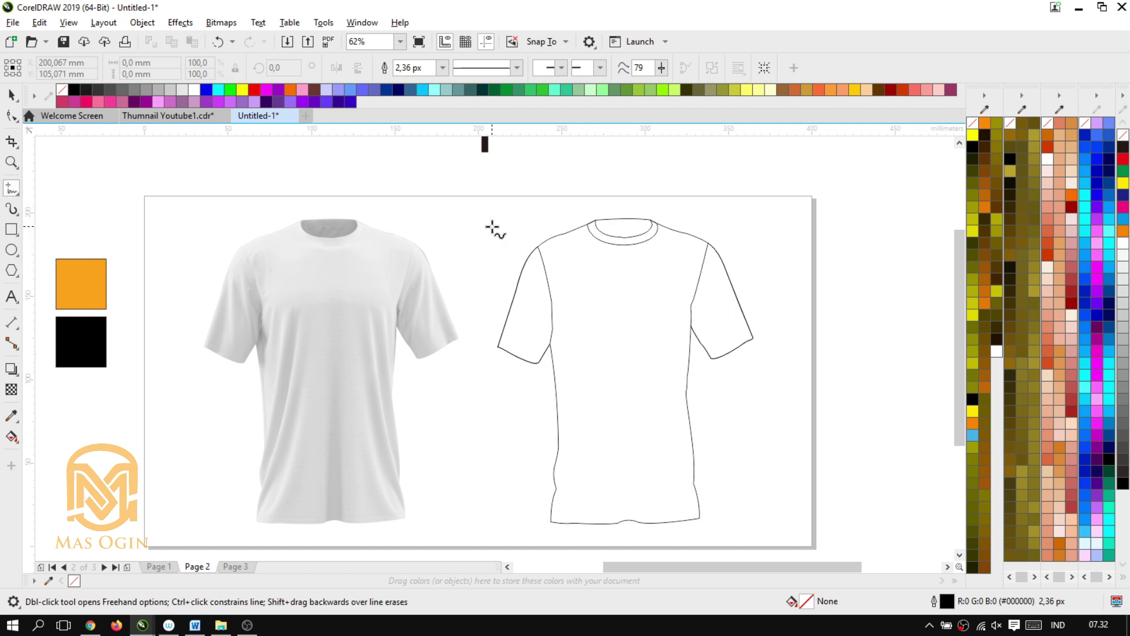
# Step: Activate the Pen tool, examine the line drawing's sleeve and neckline up close, and return to the Pick tool
pyautogui.click(18, 193)
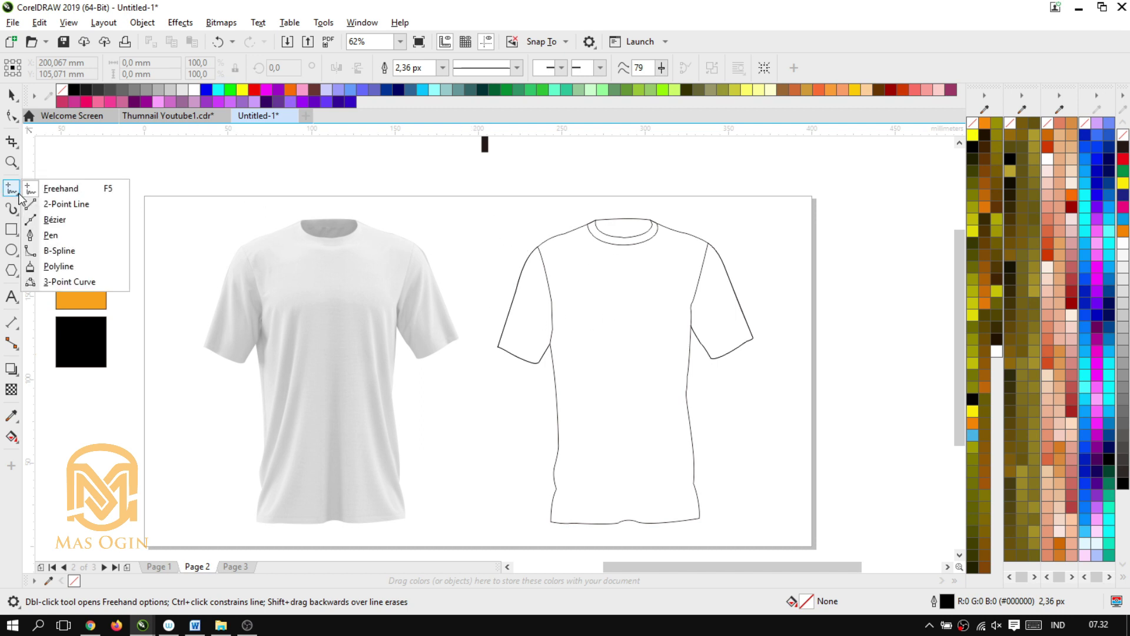
pyautogui.click(47, 235)
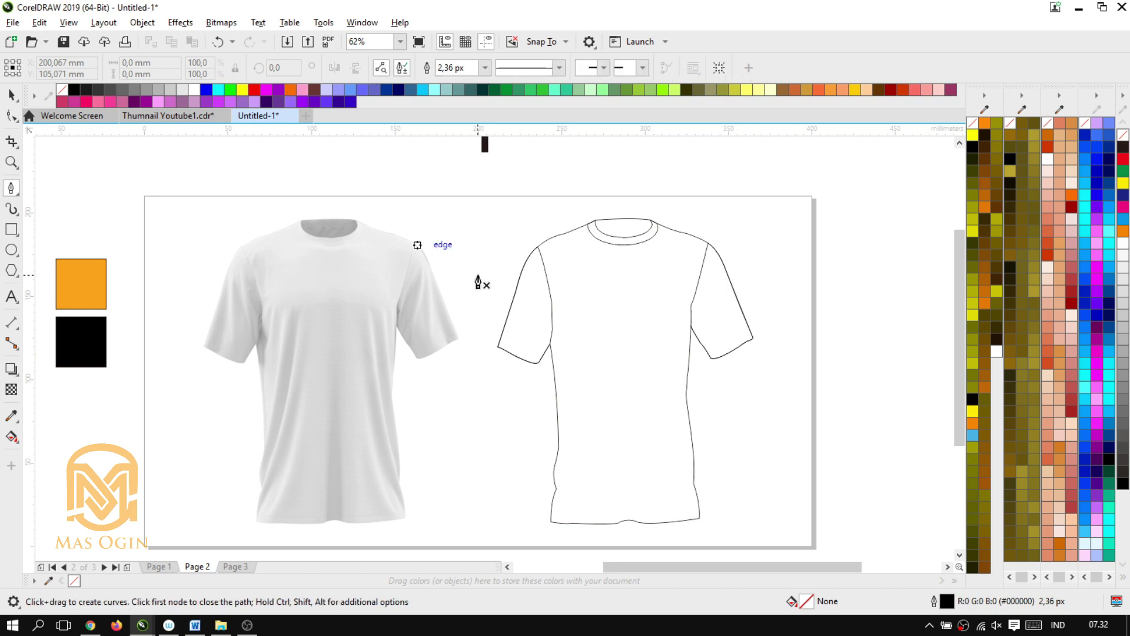
pyautogui.scroll(2, 523, 322)
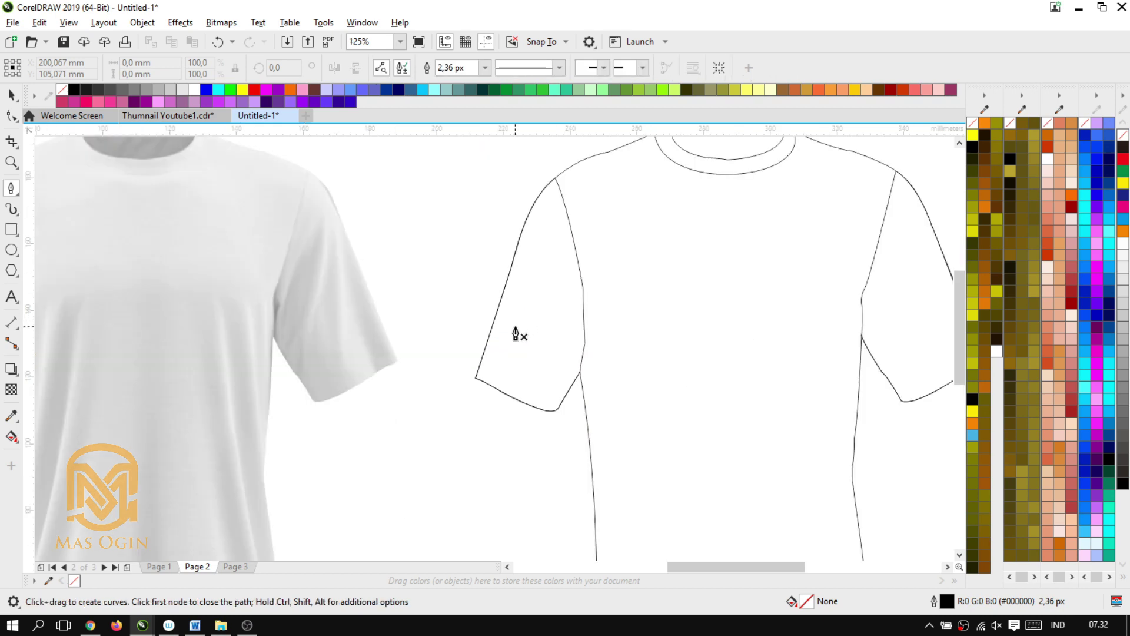
pyautogui.scroll(-2, 518, 332)
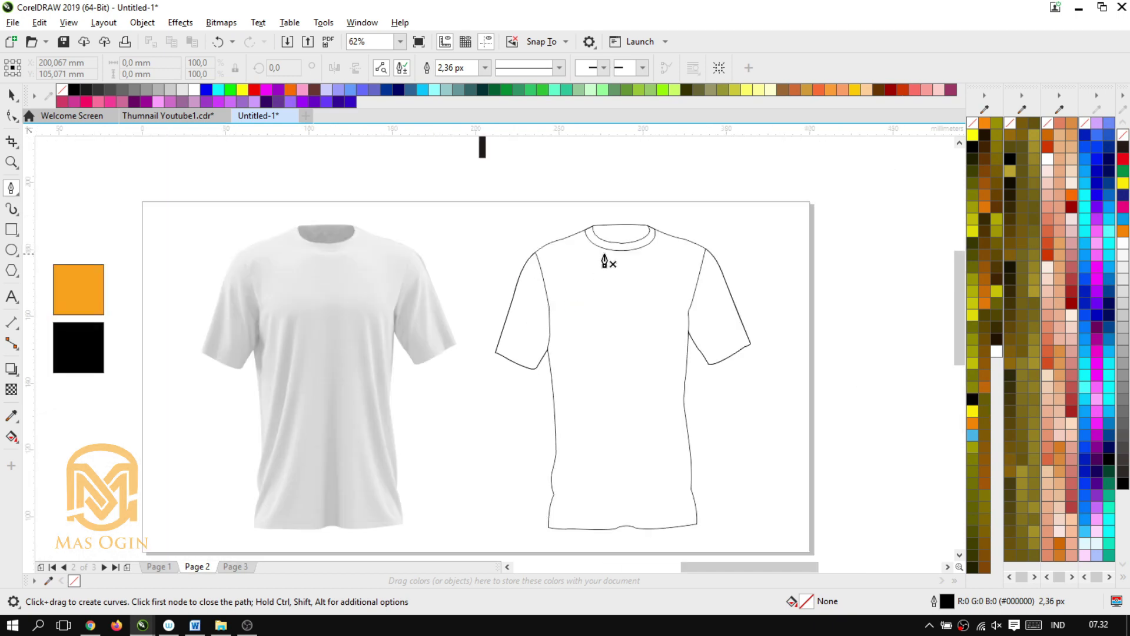
pyautogui.scroll(3, 605, 257)
pyautogui.scroll(-3, 598, 237)
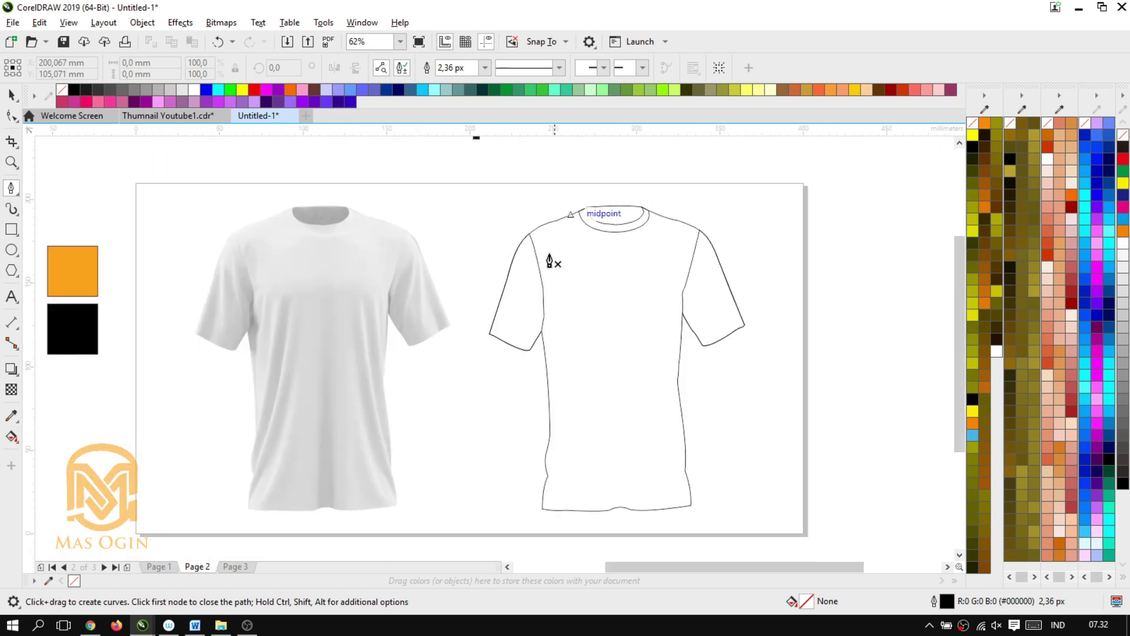
pyautogui.click(11, 95)
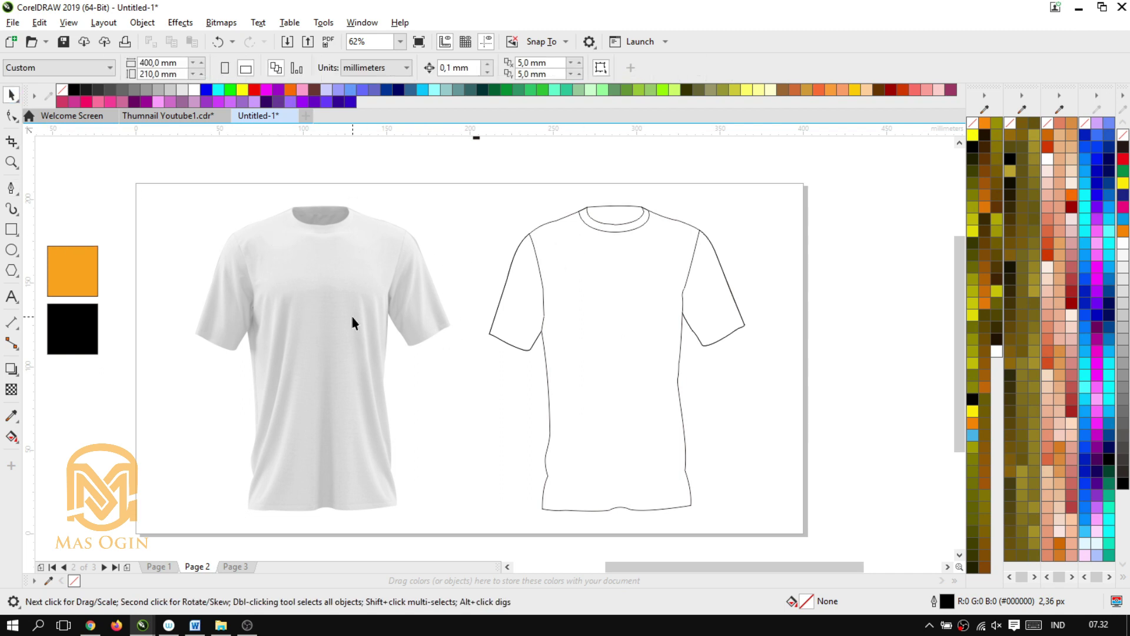
# Step: Fill both sleeves of the T-shirt line drawing with black from the colour palette
pyautogui.scroll(-1, 296, 217)
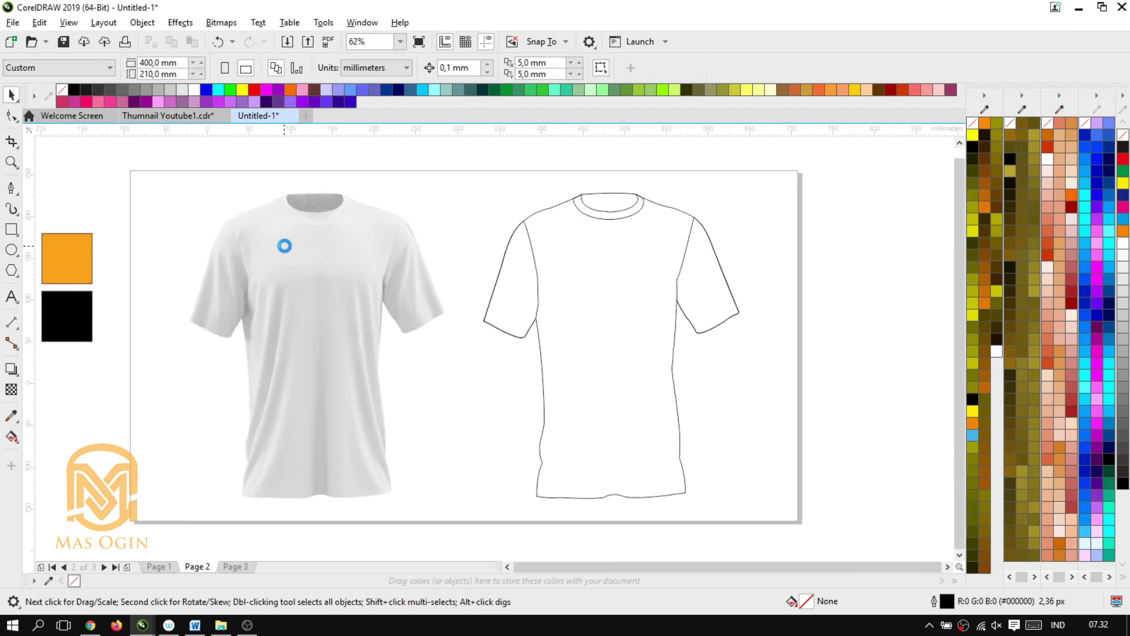
pyautogui.scroll(1, 262, 217)
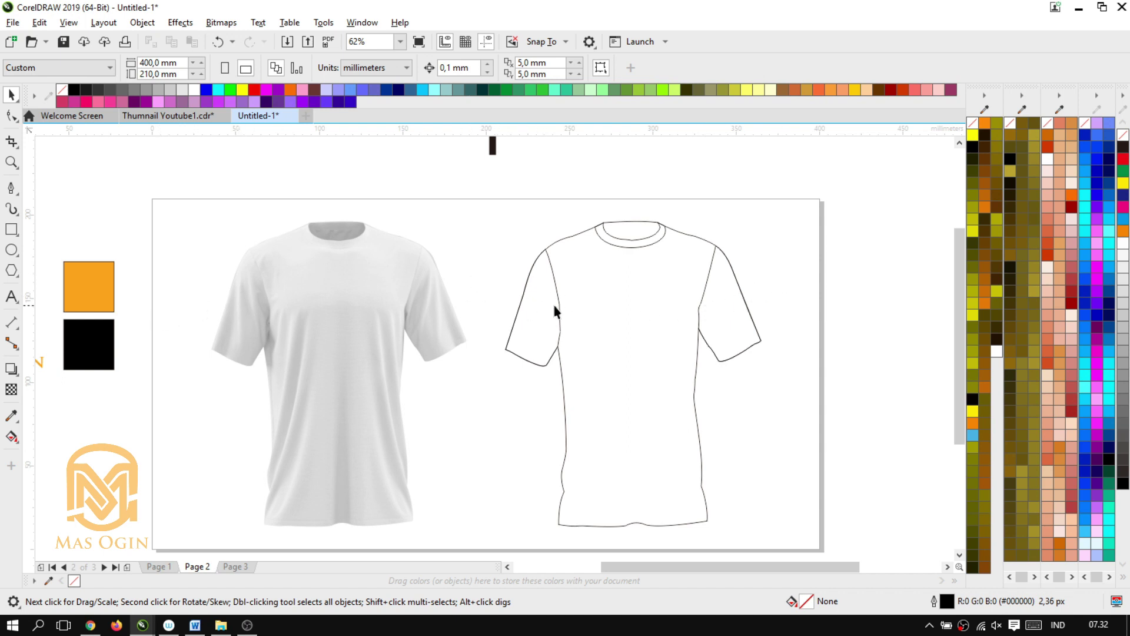
pyautogui.click(536, 313)
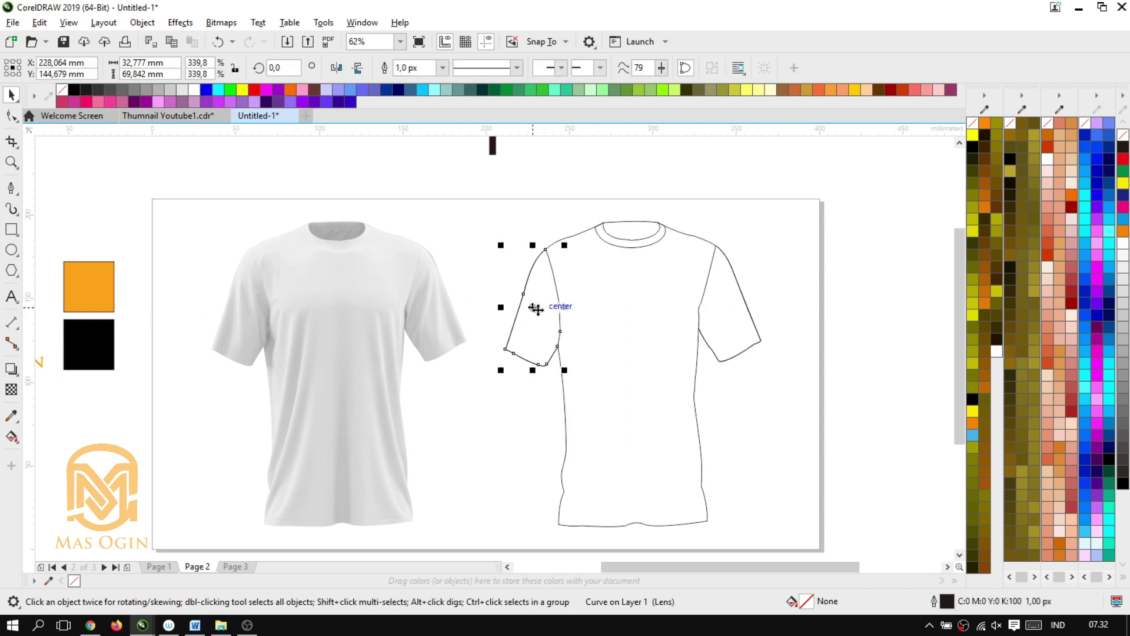
pyautogui.click(74, 90)
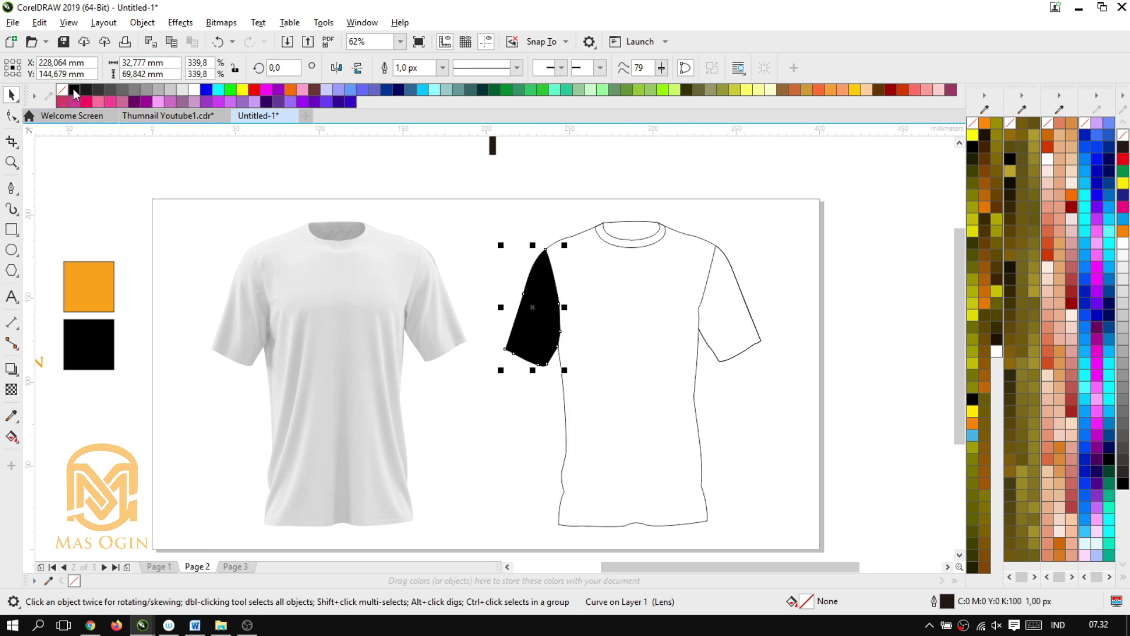
pyautogui.click(752, 308)
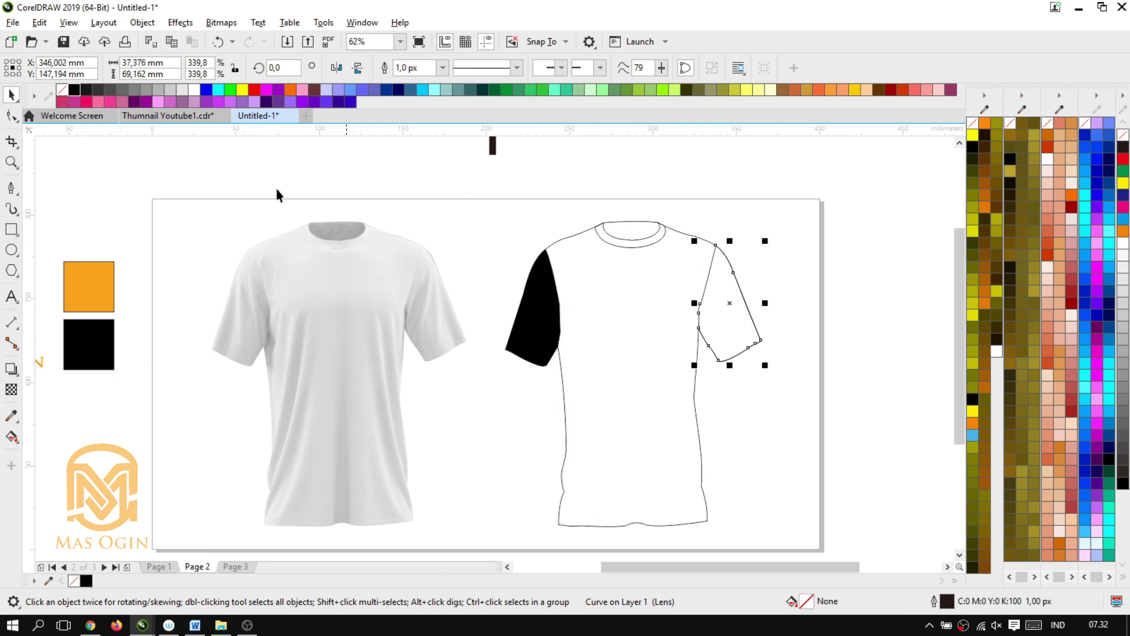
pyautogui.click(74, 90)
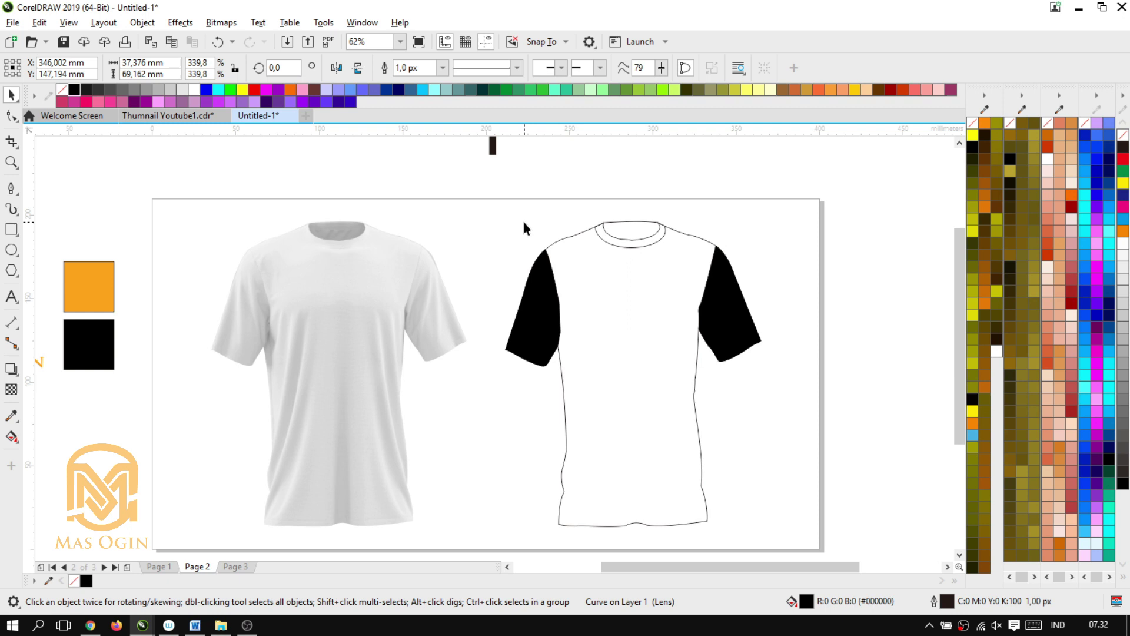
# Step: Fill the line drawing's collar band with black and its shirt body with orange from the colour palette
pyautogui.click(639, 245)
pyautogui.click(74, 92)
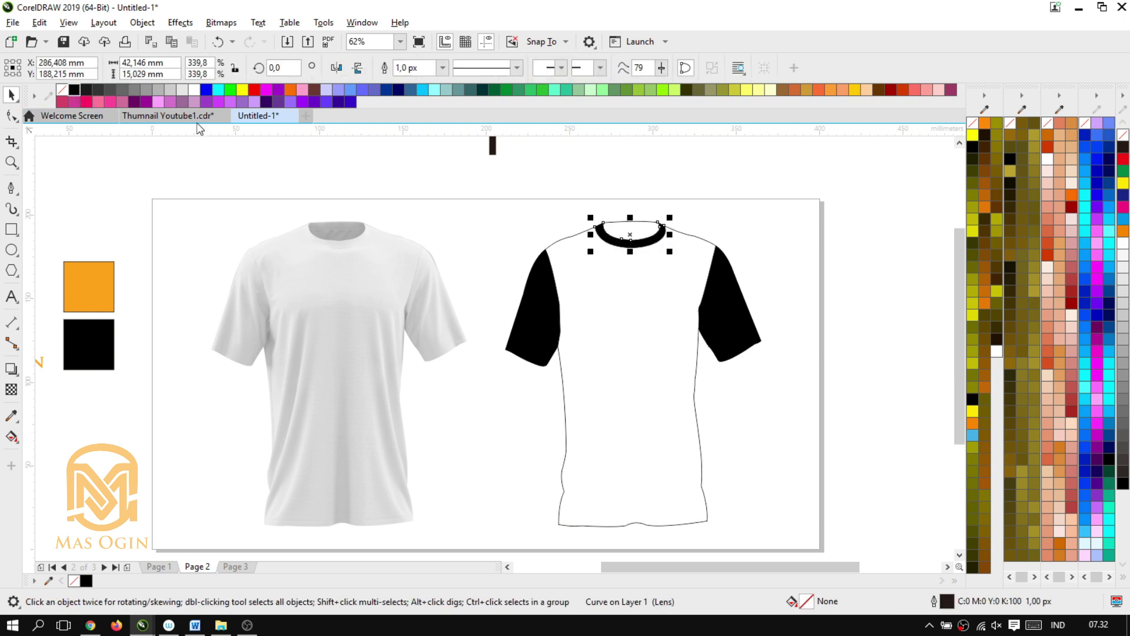
pyautogui.click(497, 194)
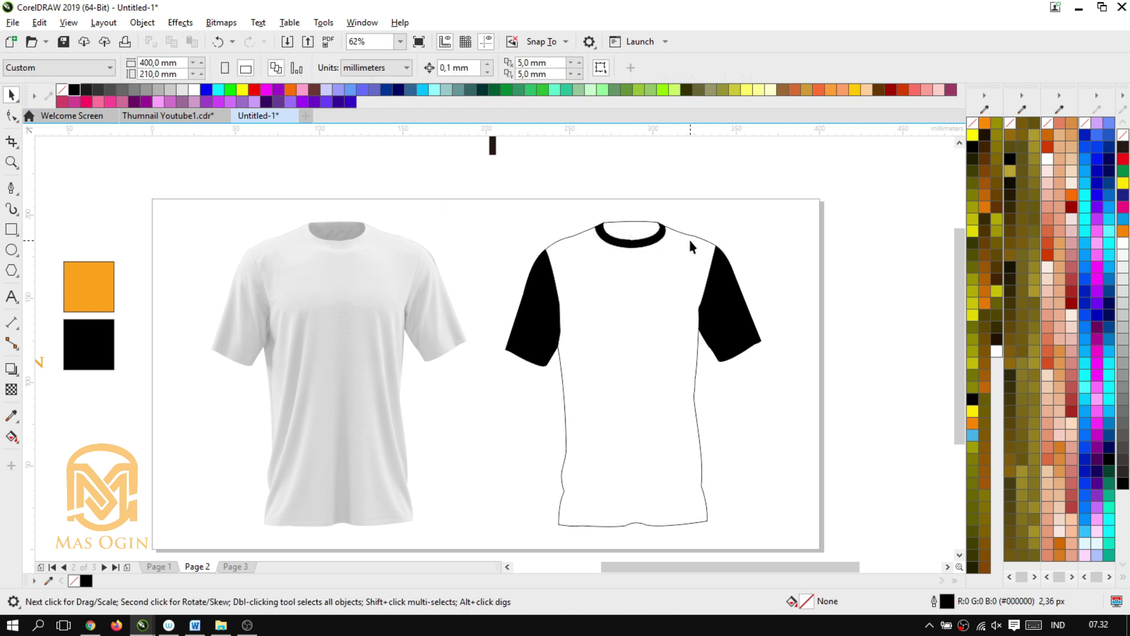
pyautogui.click(626, 444)
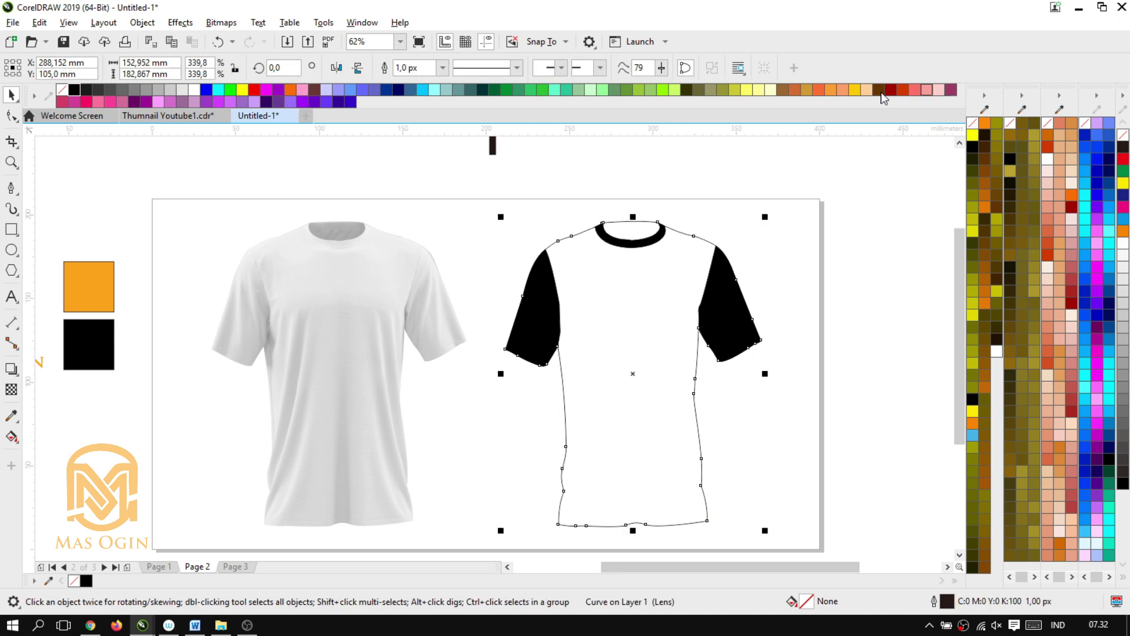
pyautogui.click(843, 87)
pyautogui.click(789, 266)
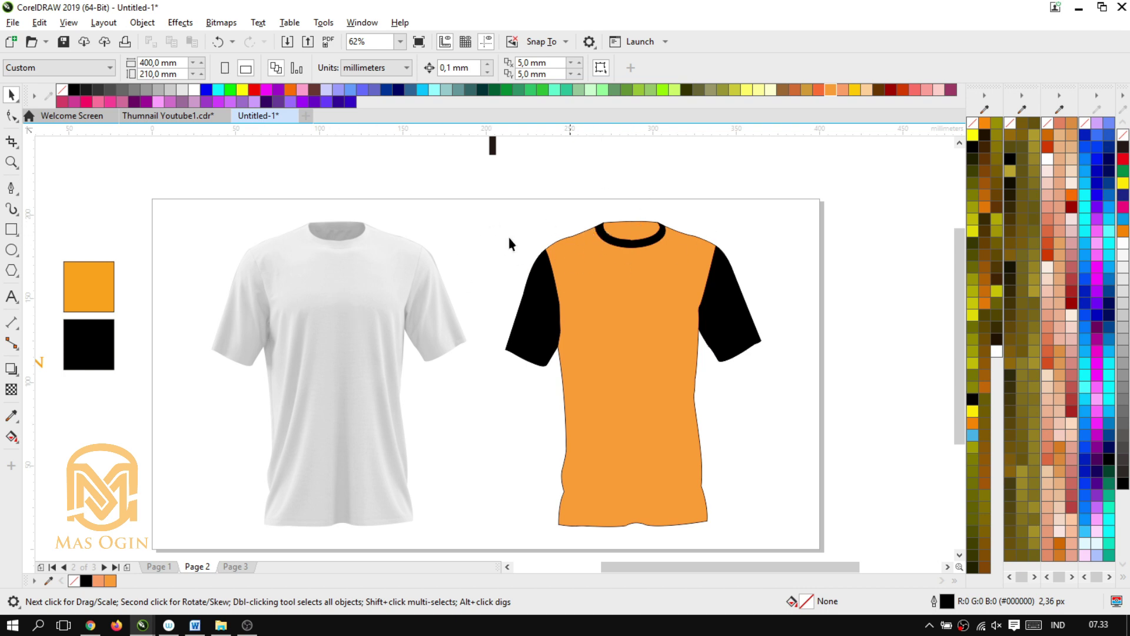
# Step: Undo the palette fills on the line drawing's body, collar band and both sleeves
pyautogui.hotkey('ctrl', 'z')
pyautogui.hotkey('ctrl', 'z')
pyautogui.hotkey('ctrl', 'z')
pyautogui.hotkey('ctrl', 'z')
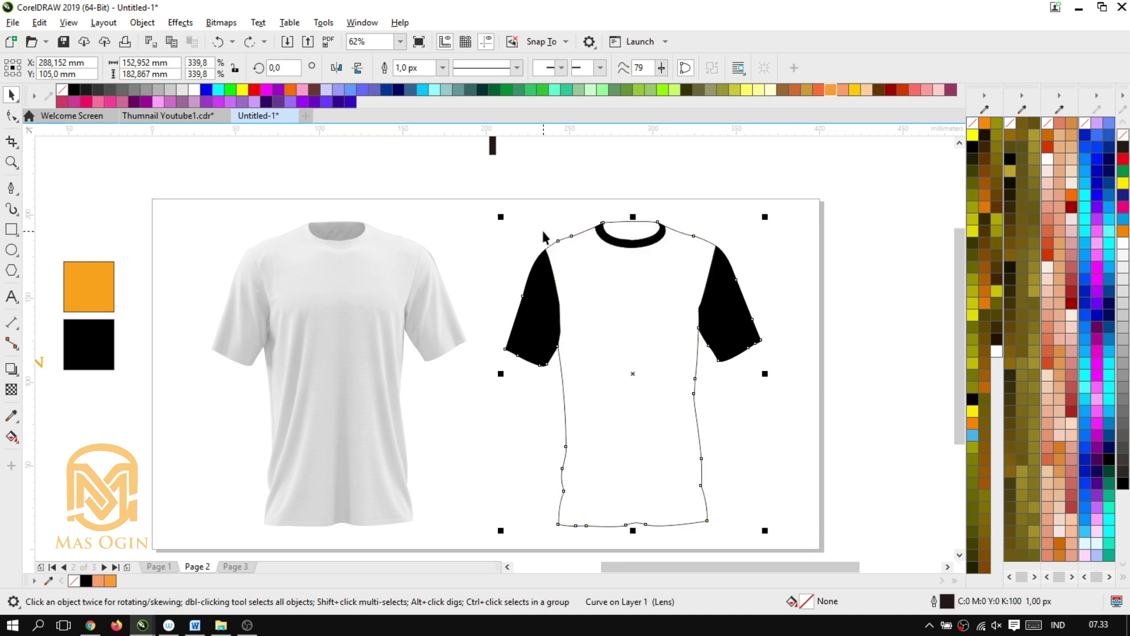
pyautogui.hotkey('ctrl', 'z')
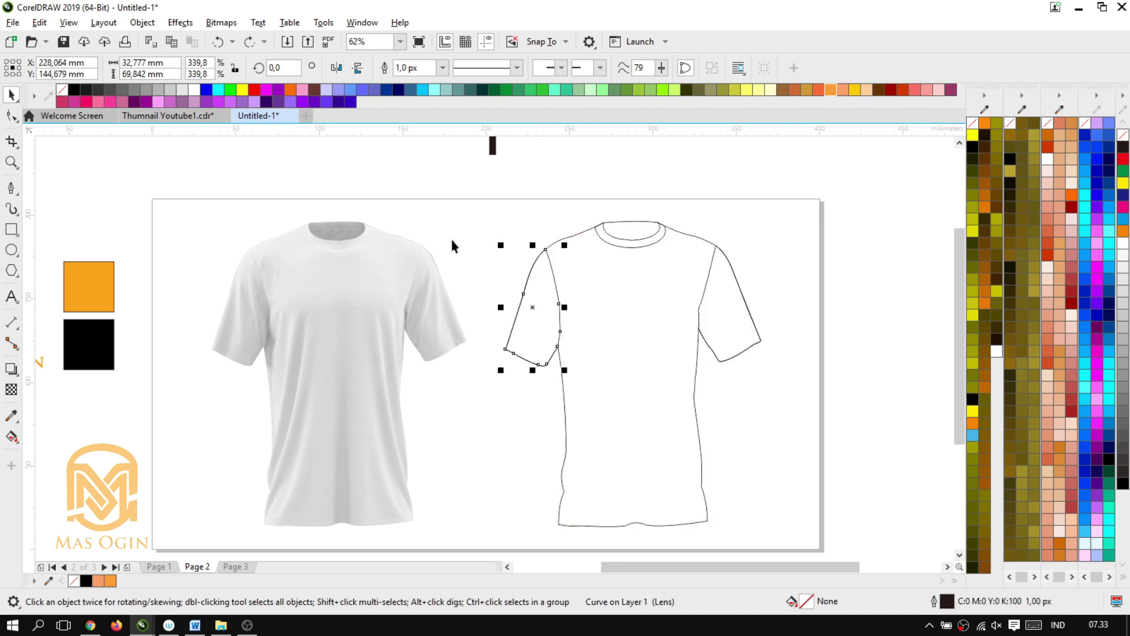
# Step: Sample black from the black square with the Color Eyedropper and apply it to both sleeves and the collar band
pyautogui.scroll(-2, 458, 213)
pyautogui.scroll(2, 318, 235)
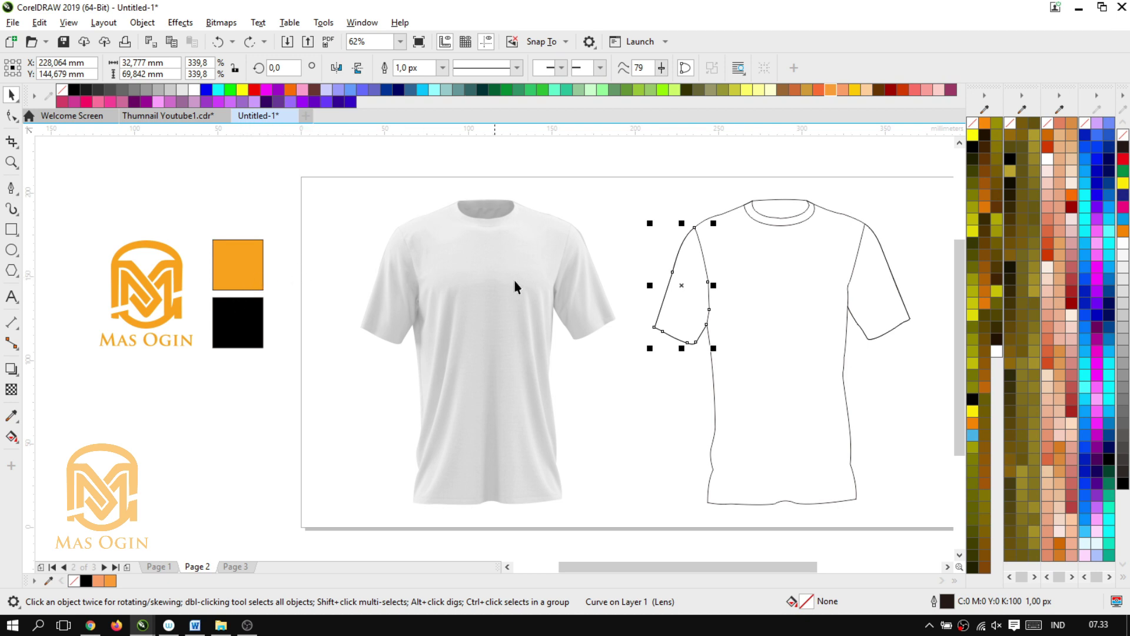
pyautogui.scroll(-2, 660, 269)
pyautogui.scroll(2, 660, 267)
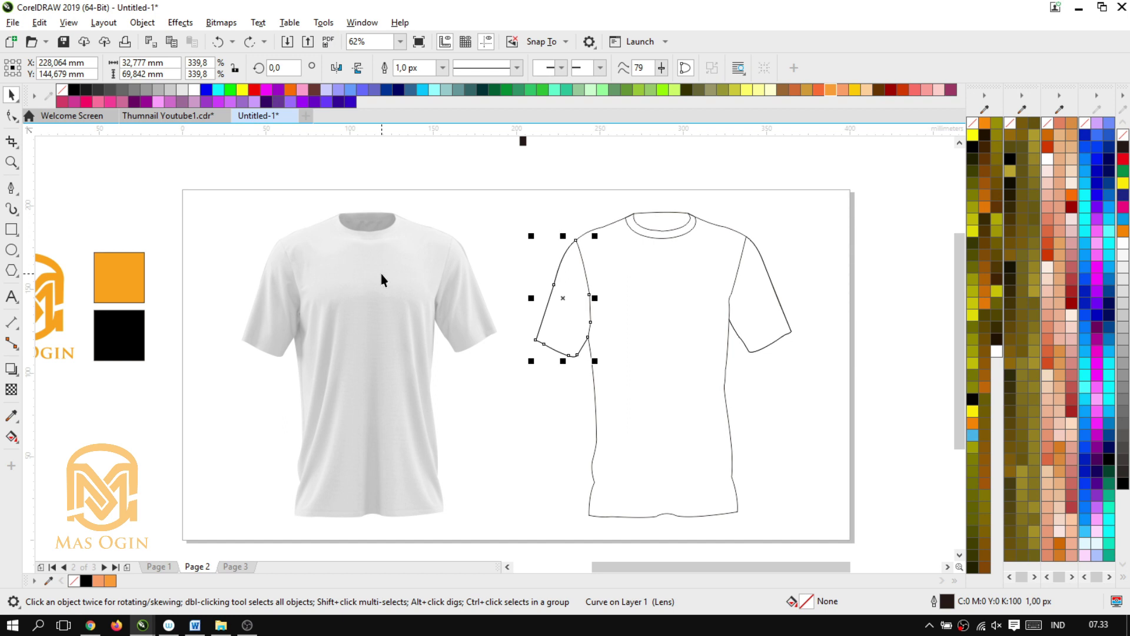
pyautogui.click(151, 203)
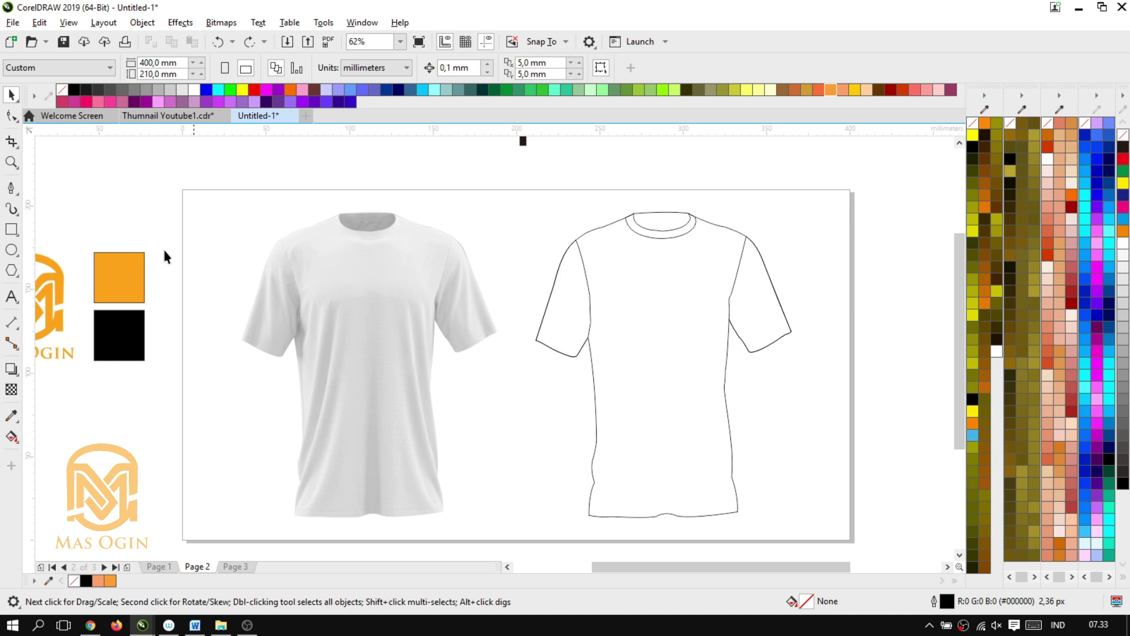
pyautogui.click(11, 416)
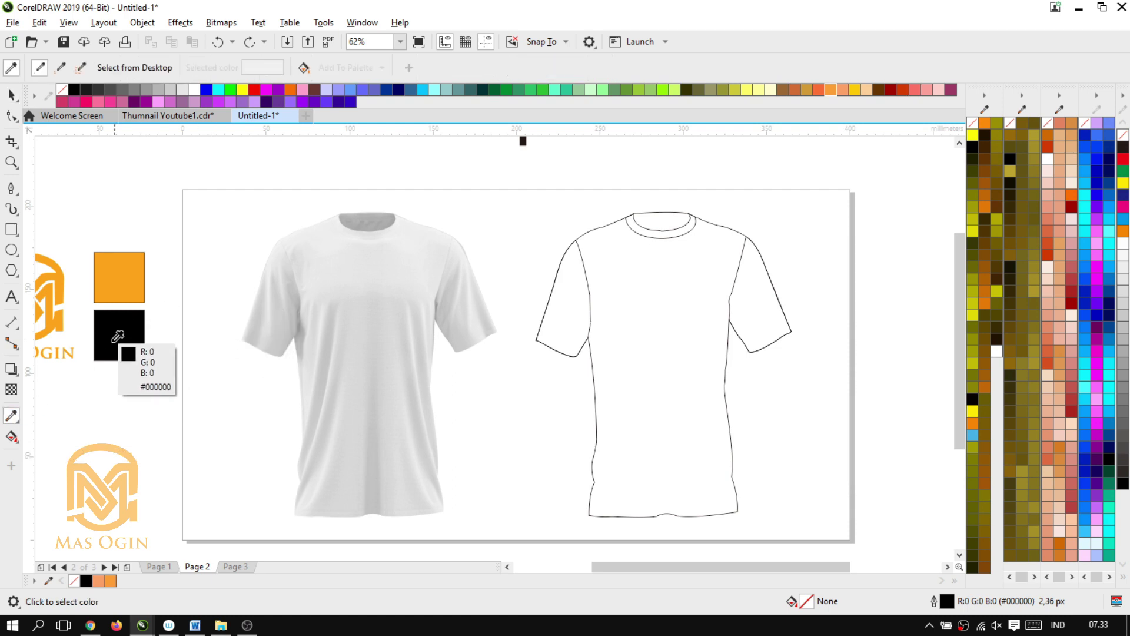
pyautogui.click(128, 334)
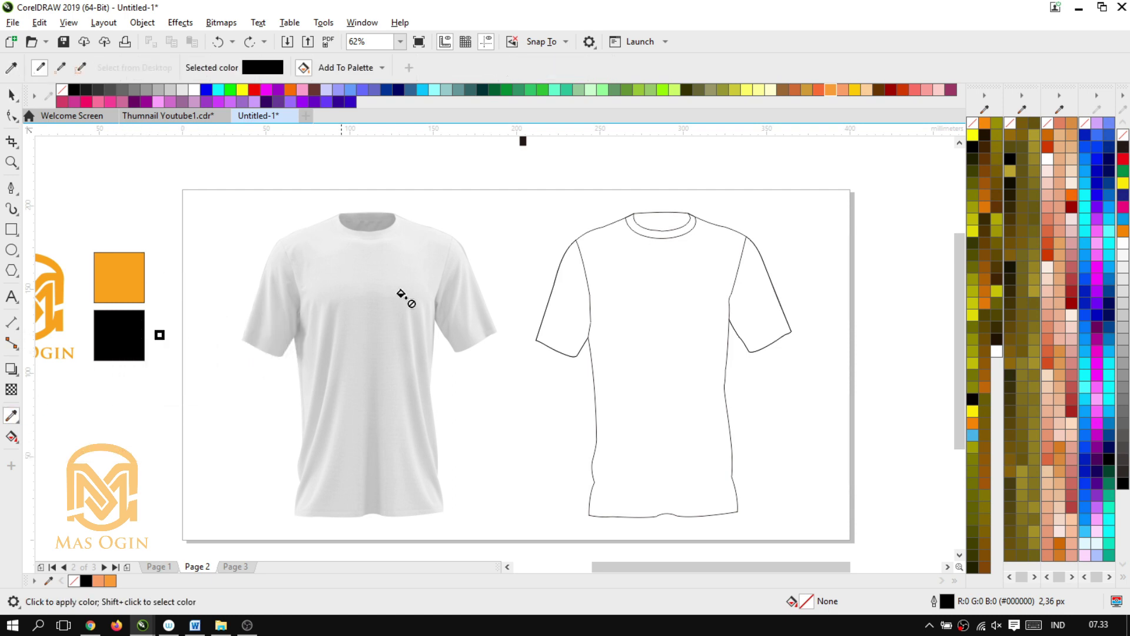
pyautogui.click(558, 298)
pyautogui.click(759, 307)
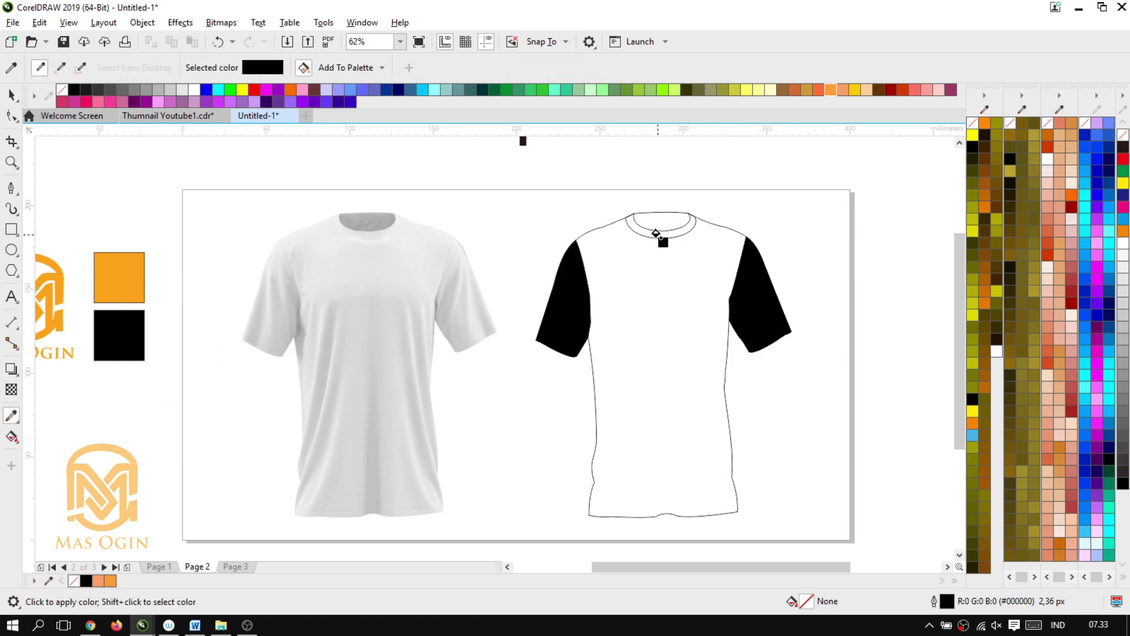
pyautogui.click(659, 232)
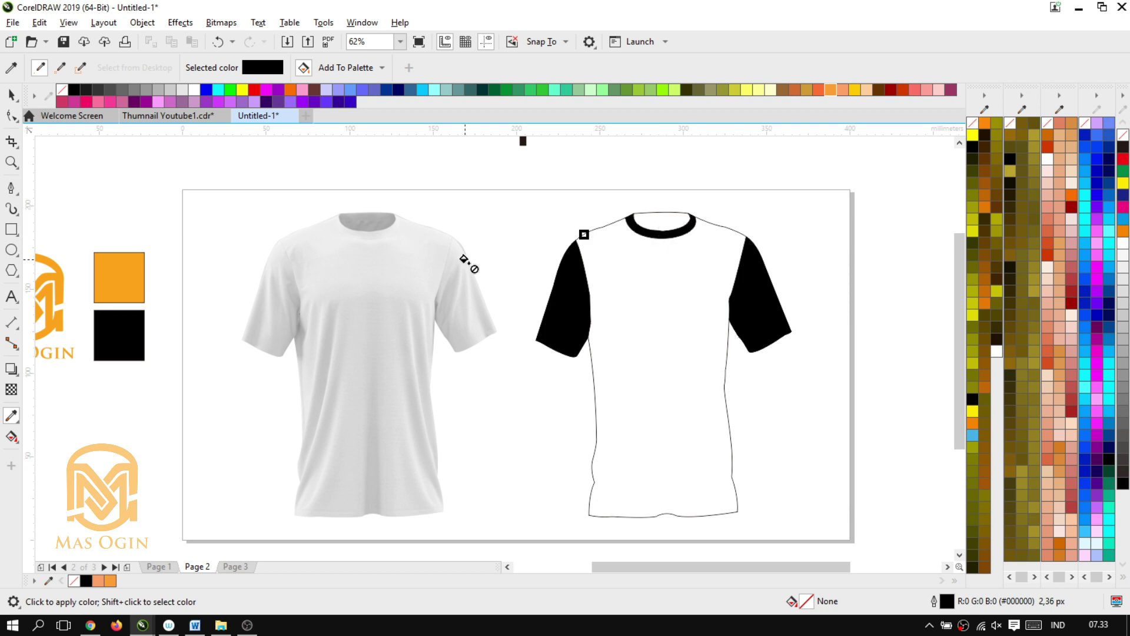
# Step: Sample orange #FCA118 from the orange square with the Color Eyedropper and apply it to the shirt body
pyautogui.click(10, 96)
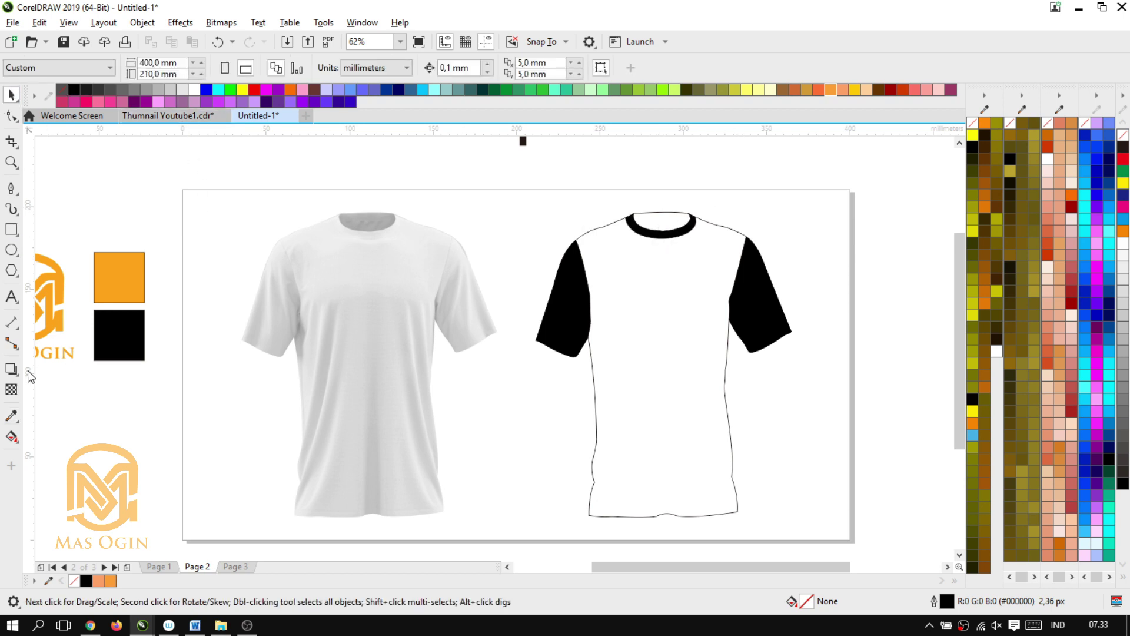
pyautogui.click(11, 415)
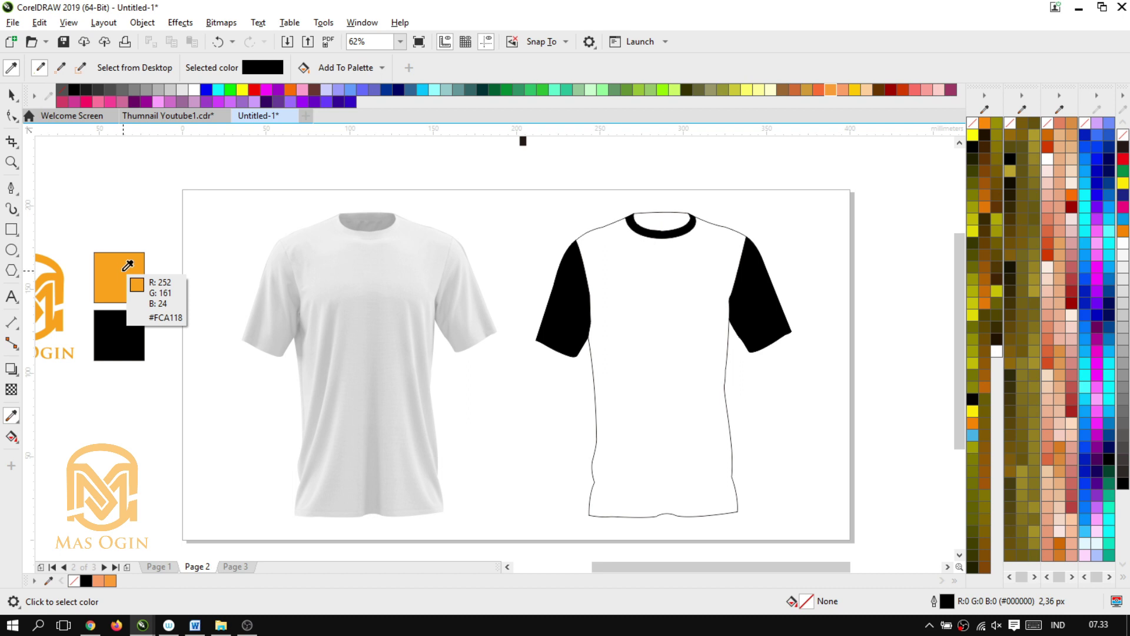
pyautogui.click(124, 270)
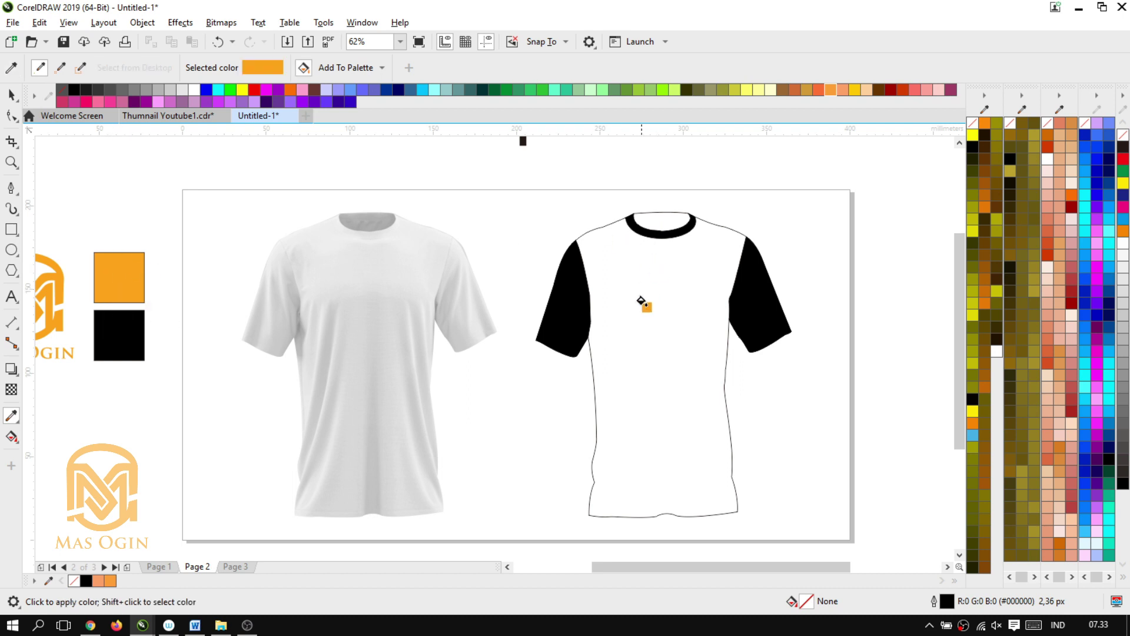
pyautogui.click(641, 301)
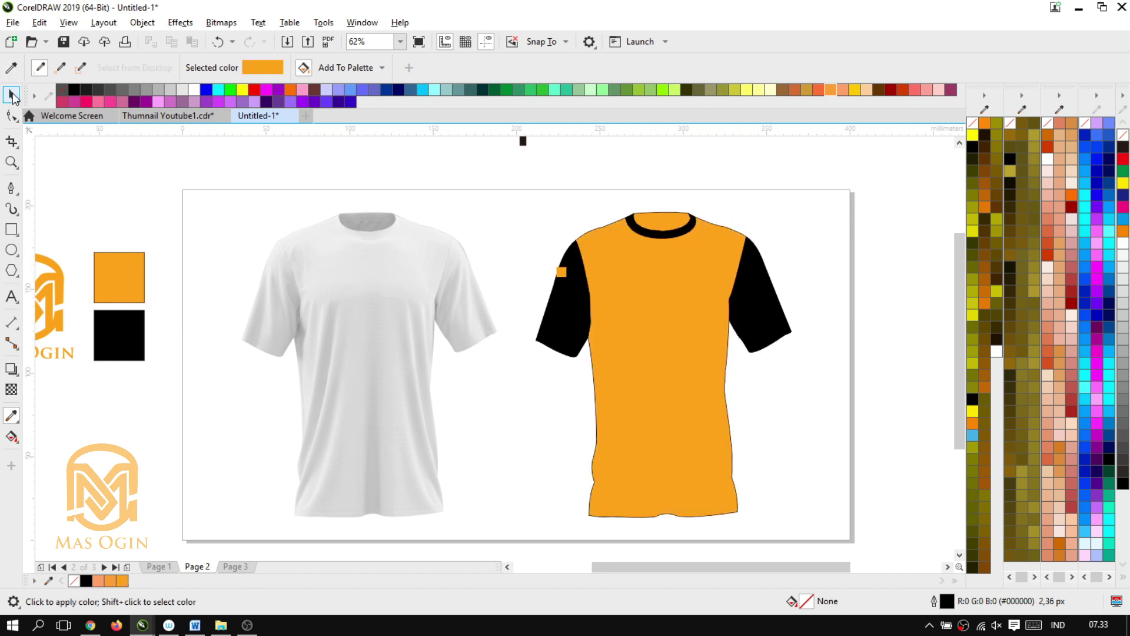
pyautogui.click(12, 95)
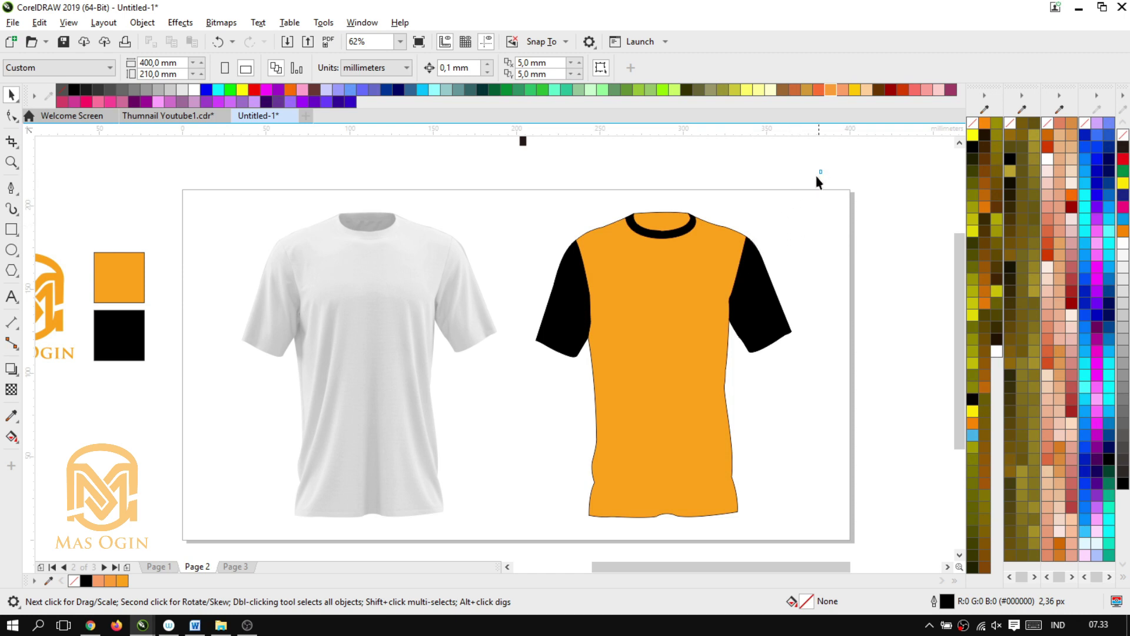
# Step: Select all four coloured T-shirt pieces and group them
pyautogui.moveTo(588, 417); pyautogui.dragTo(461, 535)
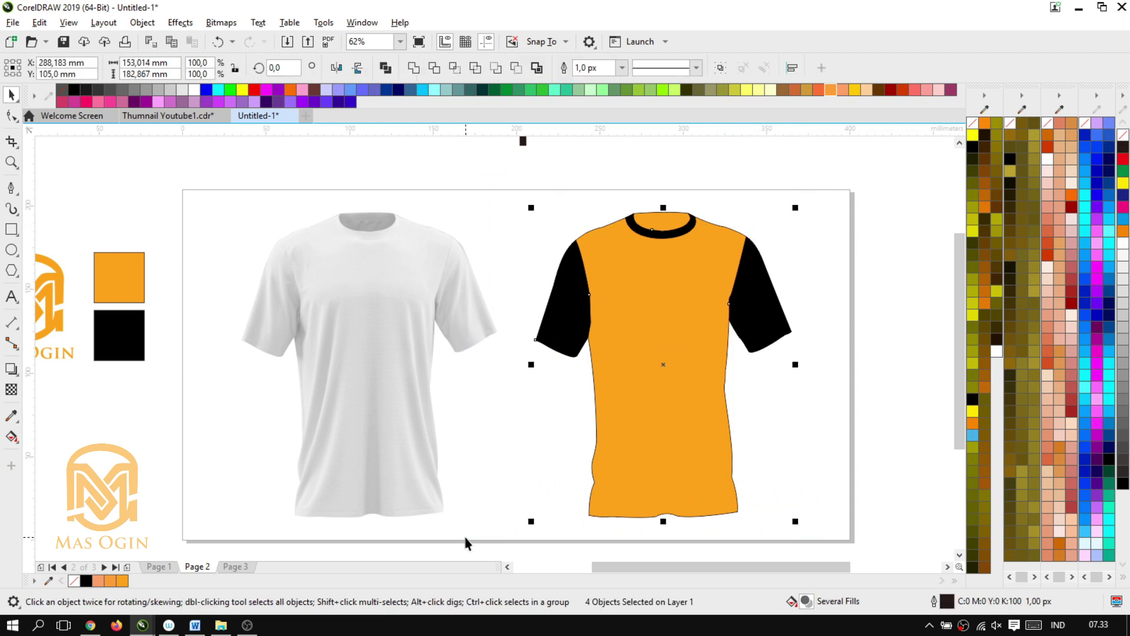
pyautogui.hotkey('ctrl', 'g')
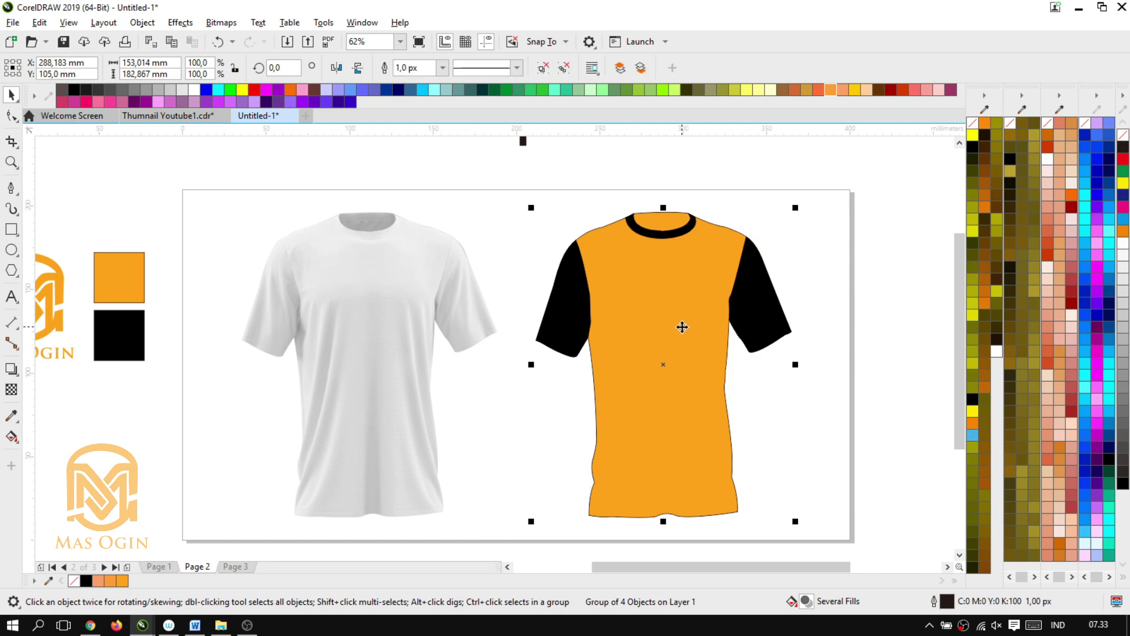
pyautogui.rightClick(686, 301)
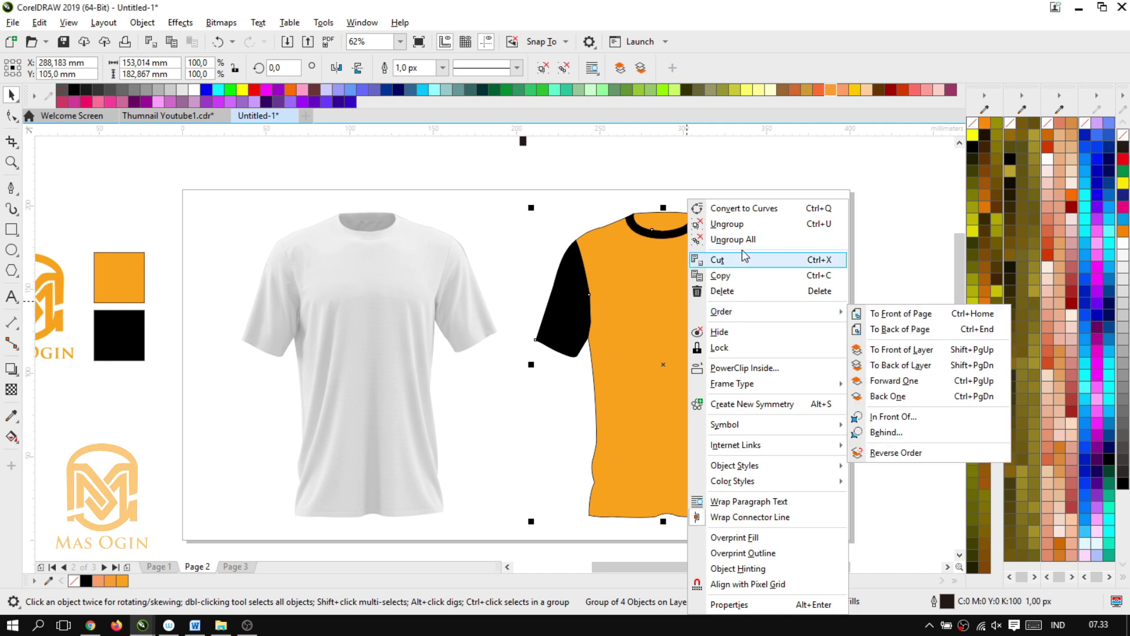
pyautogui.press('Escape')
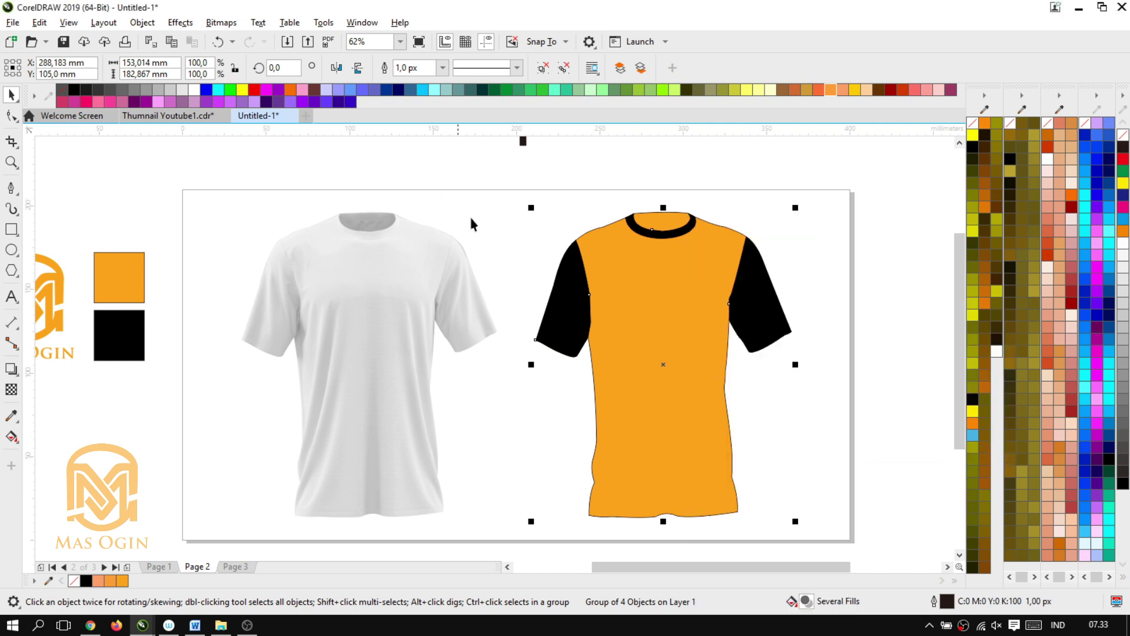
# Step: Remove the outline from the grouped coloured T-shirt pieces
pyautogui.click(442, 68)
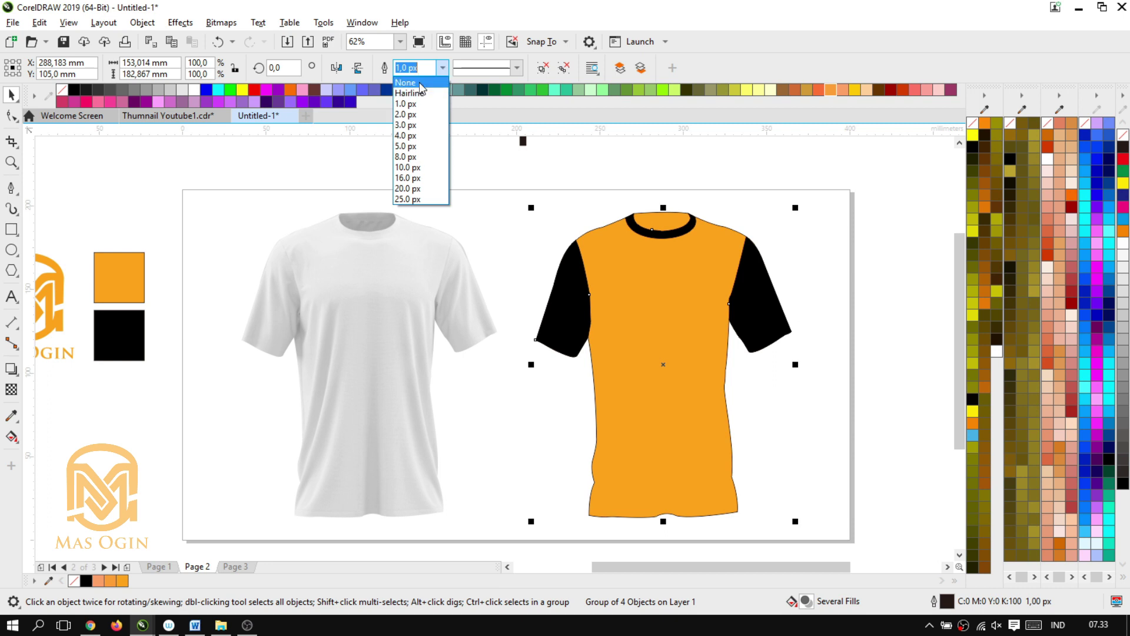
pyautogui.click(405, 82)
pyautogui.click(515, 298)
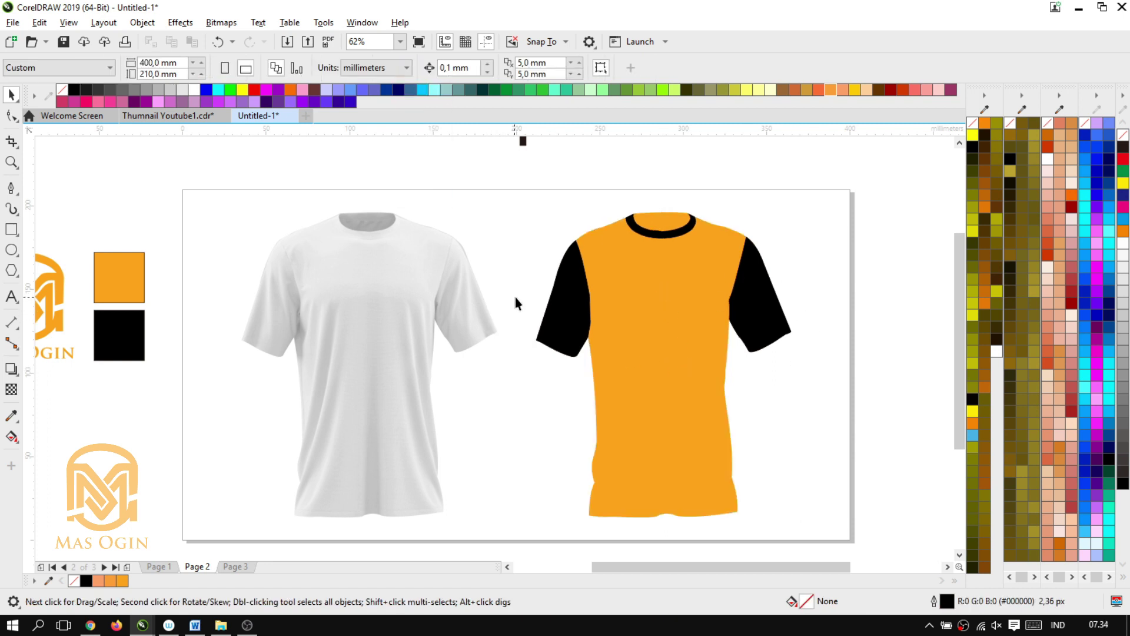
# Step: Move the coloured T-shirt group horizontally onto the white shirt photo and send it behind the photo
pyautogui.click(647, 337)
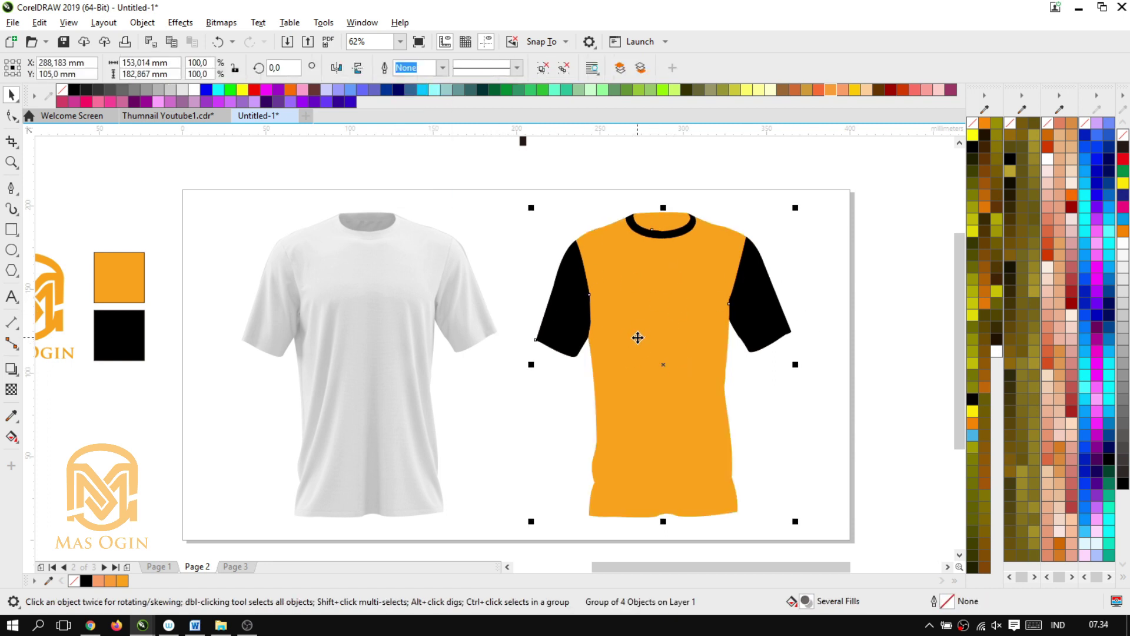
pyautogui.moveTo(636, 336); pyautogui.dragTo(343, 317)
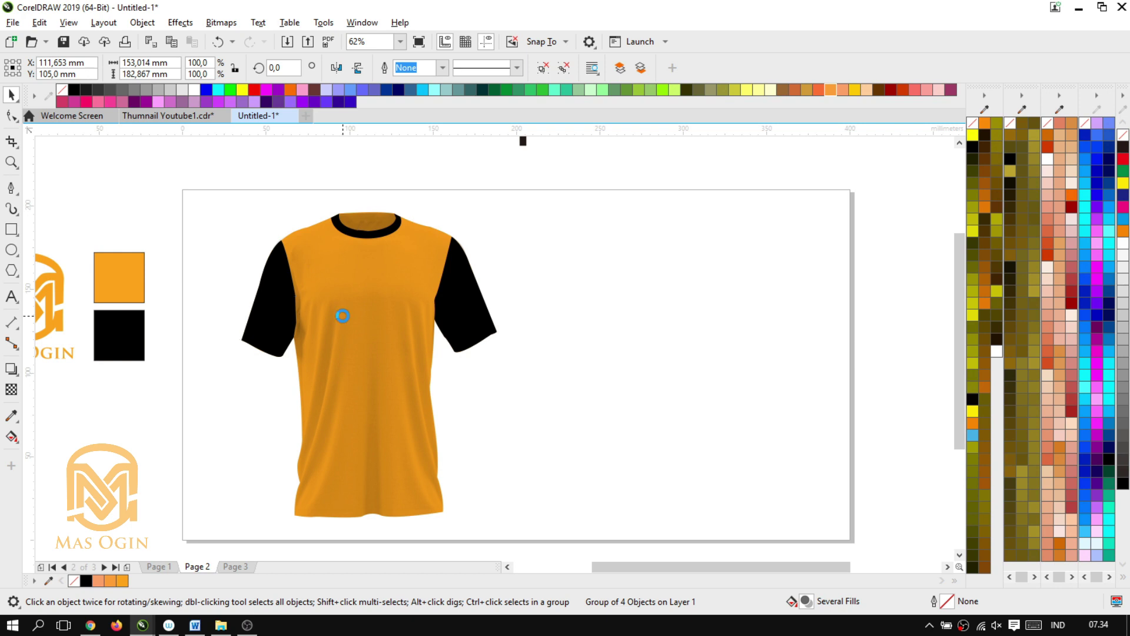
pyautogui.hotkey('shift', 'pagedown')
pyautogui.click(539, 337)
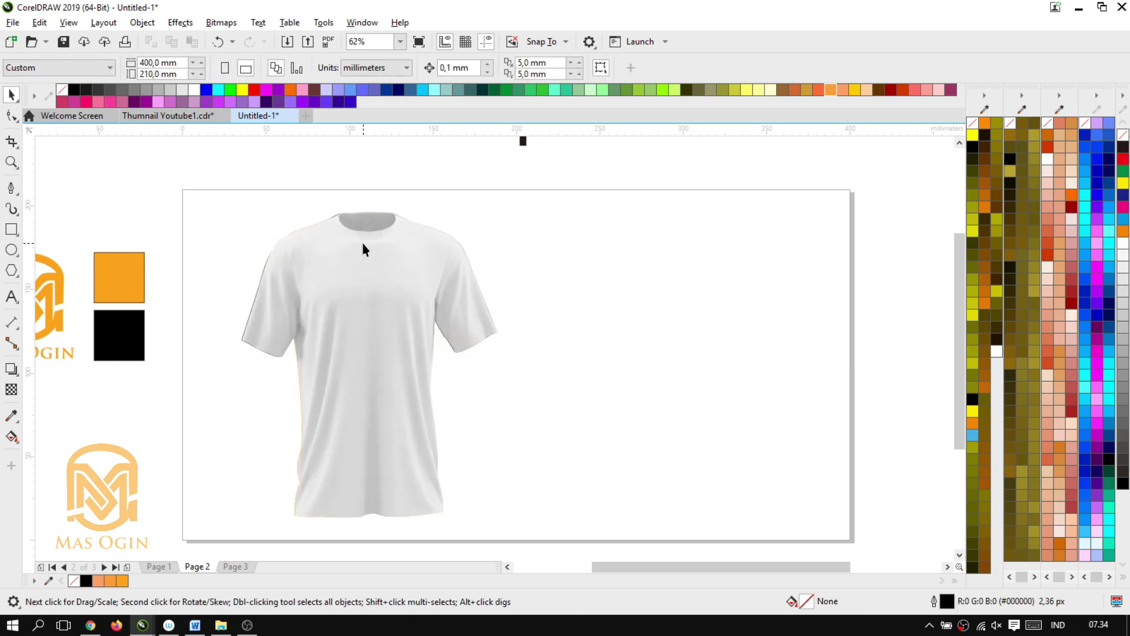
# Step: Apply a uniform transparency of 5 with the Multiply merge mode to the white shirt photo
pyautogui.scroll(-2, 353, 238)
pyautogui.scroll(4, 532, 221)
pyautogui.scroll(-2, 551, 231)
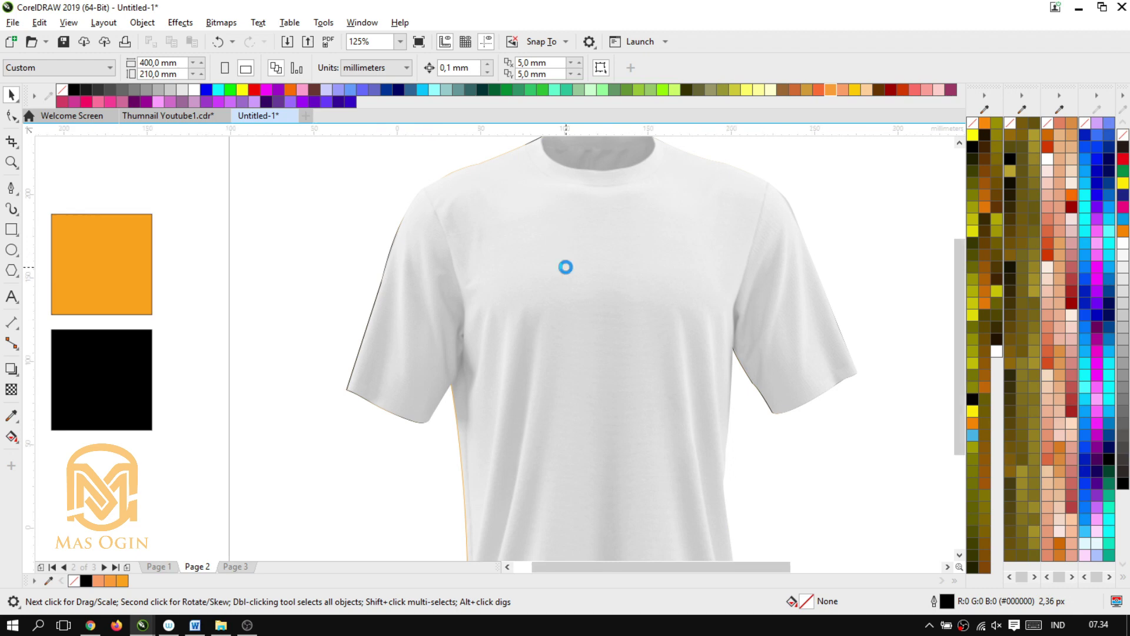
pyautogui.click(568, 268)
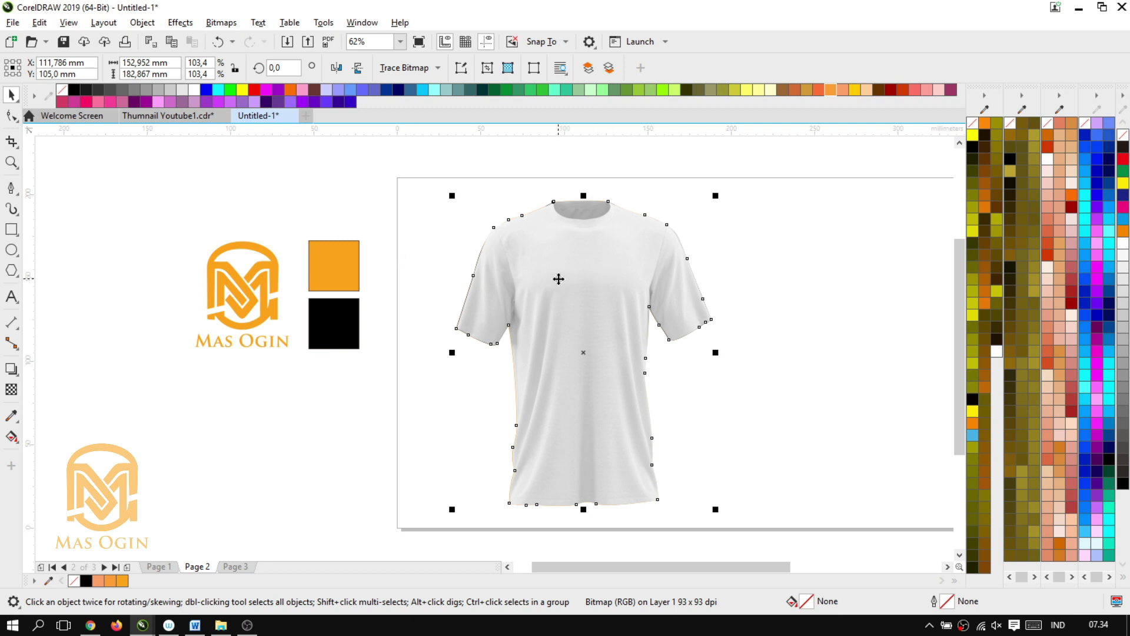
pyautogui.click(547, 295)
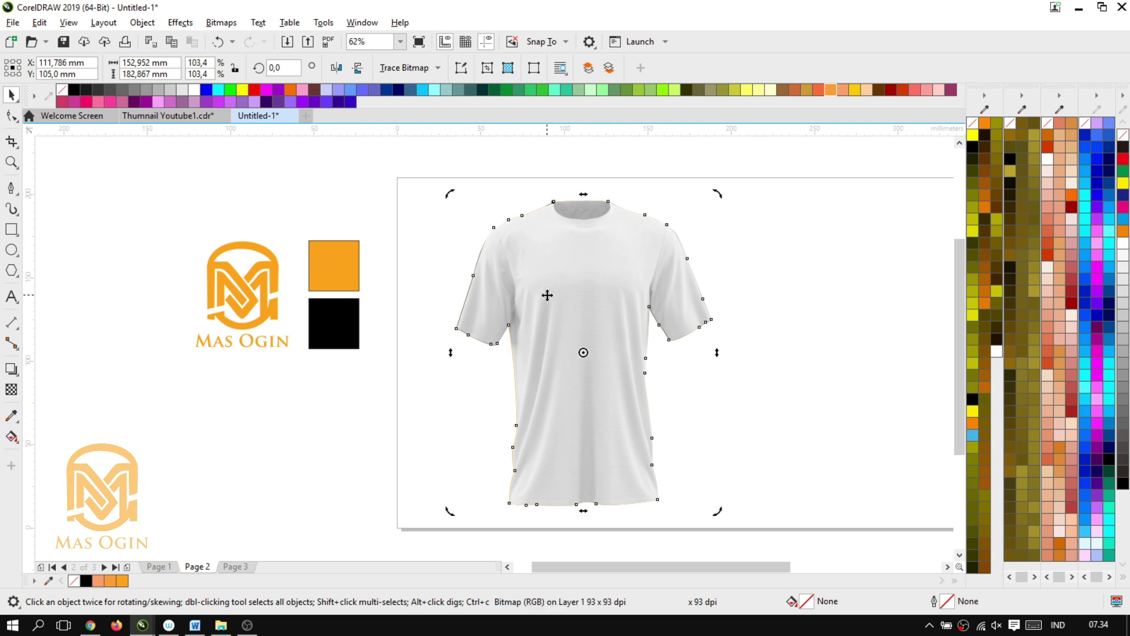
pyautogui.click(9, 392)
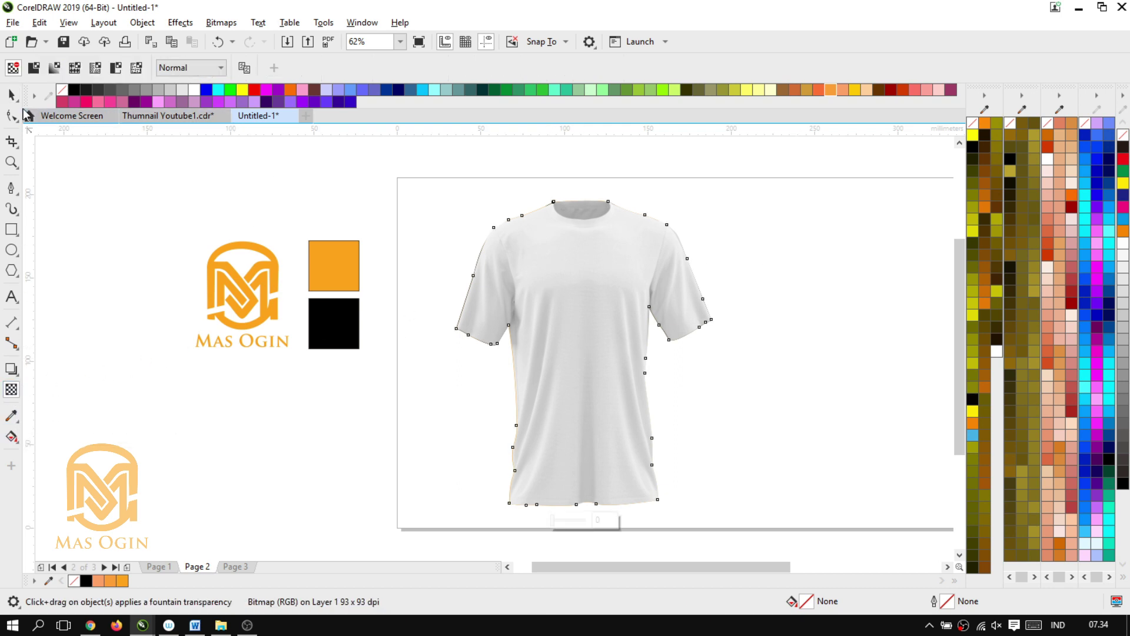
pyautogui.click(33, 68)
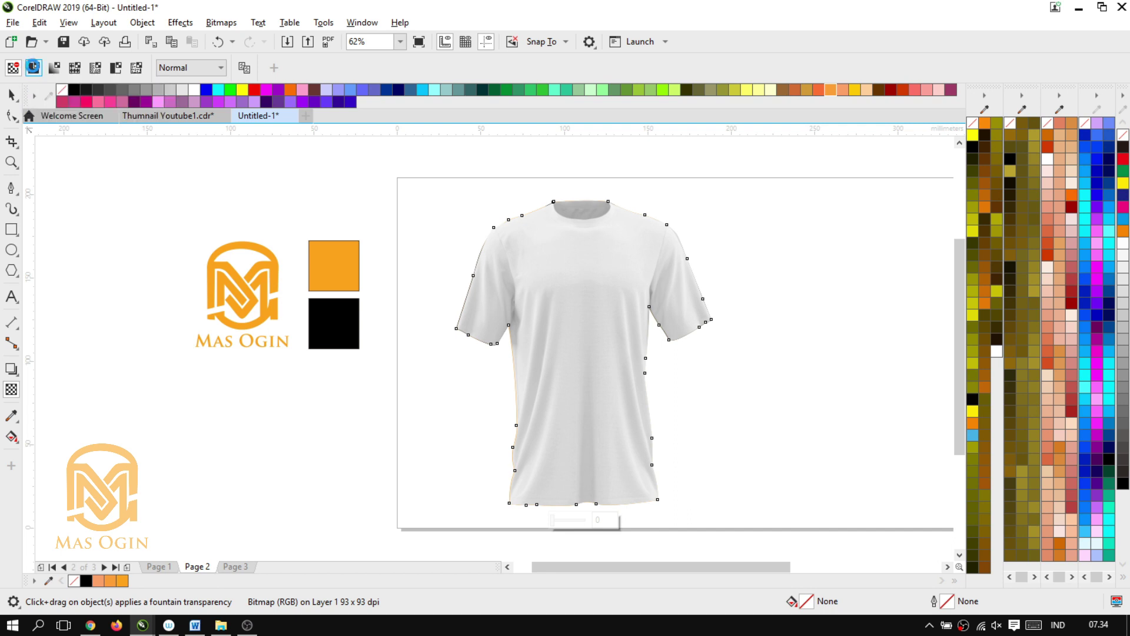
pyautogui.click(180, 70)
pyautogui.click(171, 142)
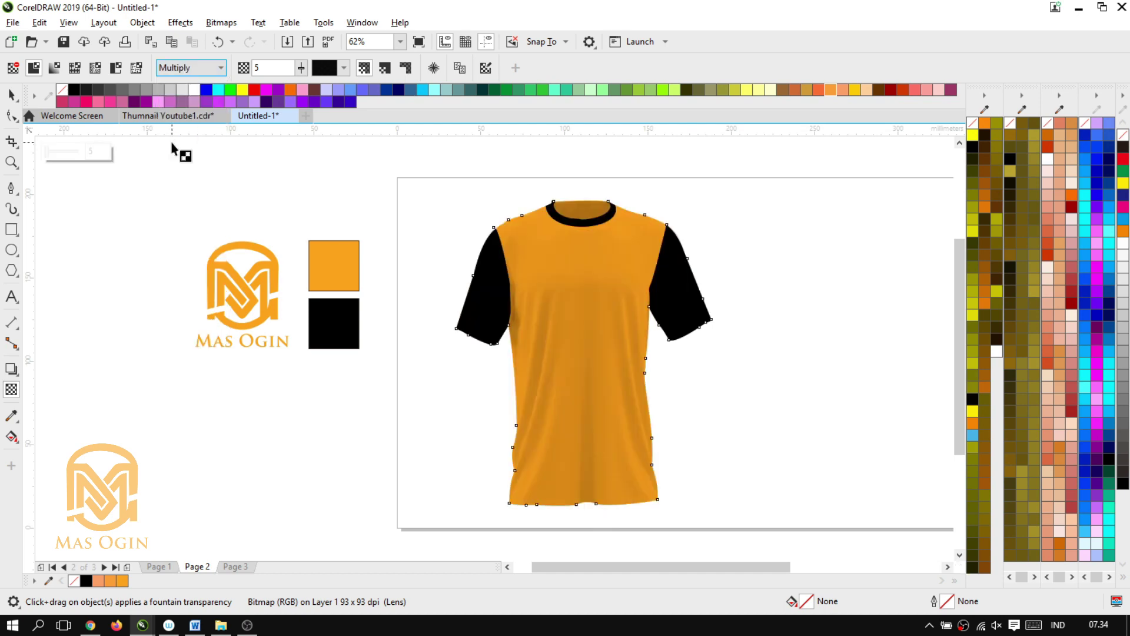
pyautogui.click(344, 68)
pyautogui.click(337, 109)
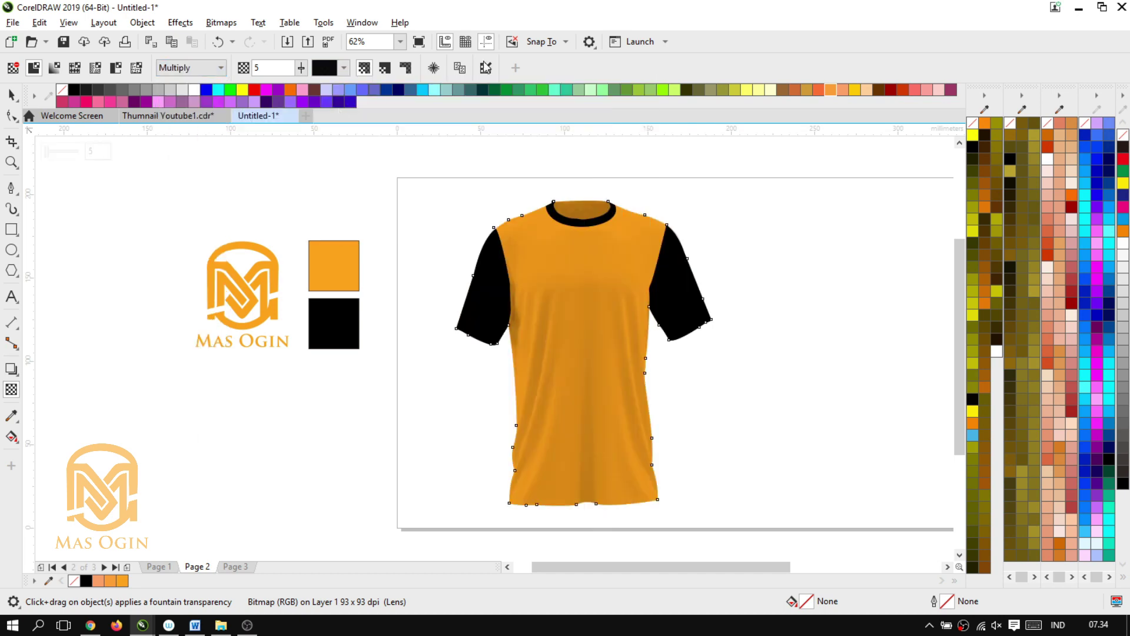
pyautogui.click(11, 94)
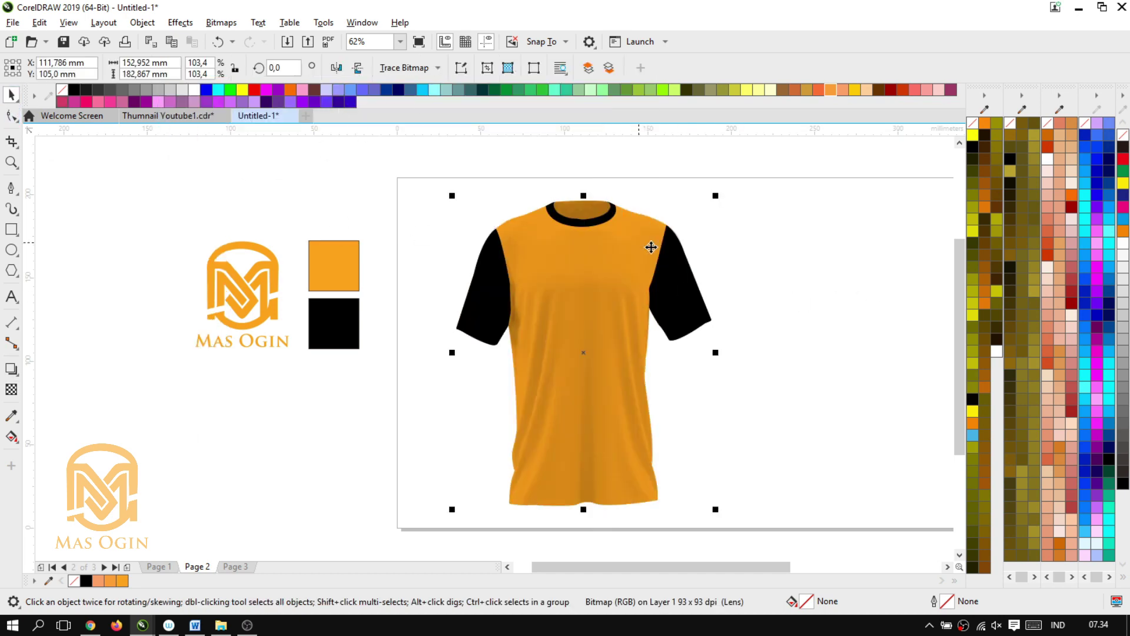
# Step: Examine how the photo's folds and shading blend with the orange and black T-shirt pieces
pyautogui.scroll(-1, 697, 242)
pyautogui.scroll(1, 742, 259)
pyautogui.click(721, 258)
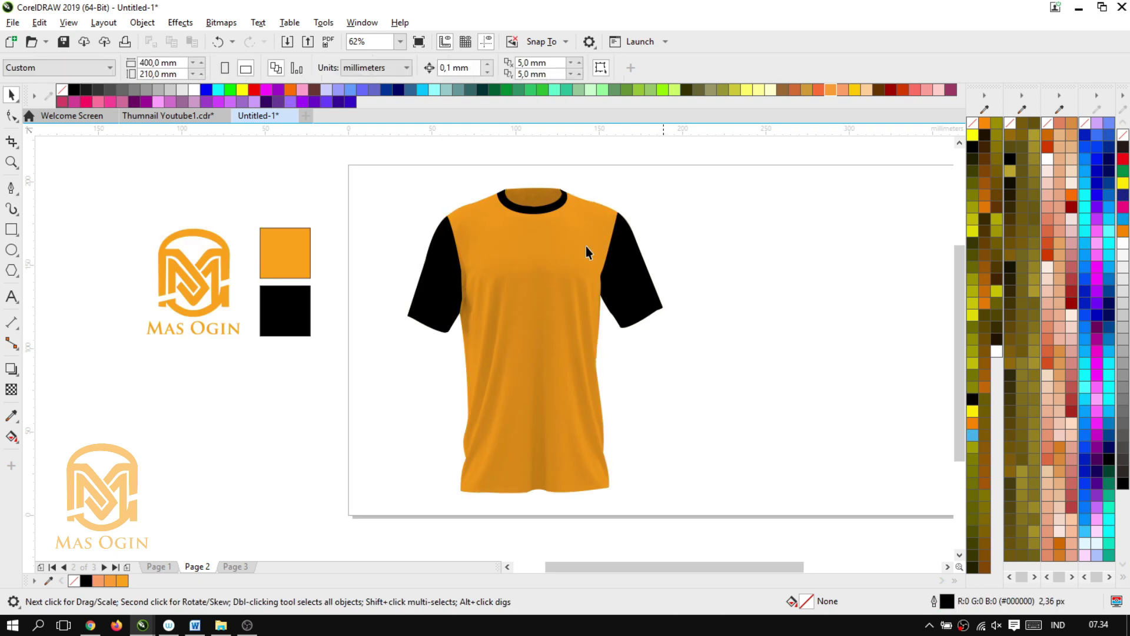
pyautogui.click(558, 257)
pyautogui.click(729, 269)
pyautogui.scroll(-2, 689, 245)
pyautogui.scroll(3, 412, 290)
pyautogui.scroll(-3, 412, 291)
# Step: Try offsetting the Multiply shirt photo from the coloured pieces and undo the changes
pyautogui.click(378, 272)
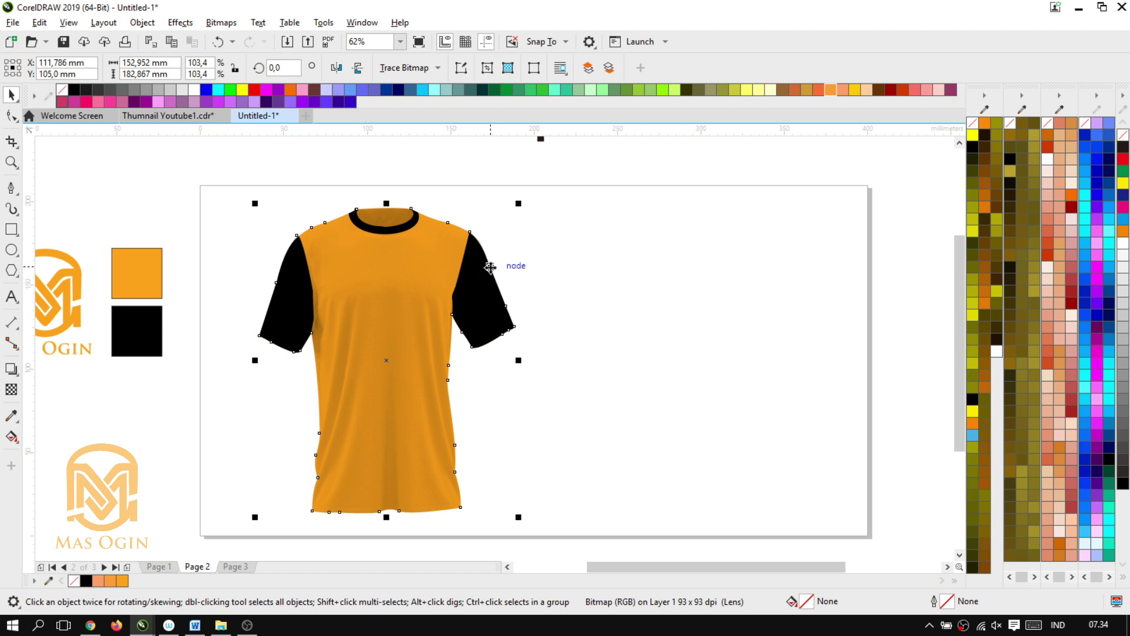
pyautogui.moveTo(394, 254); pyautogui.dragTo(422, 202)
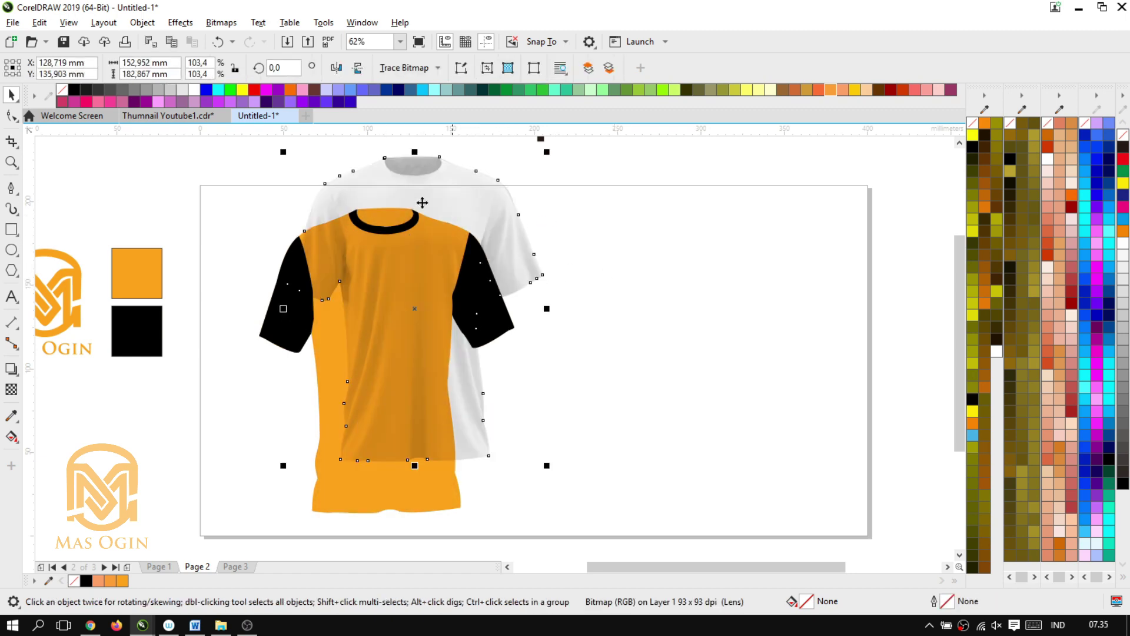
pyautogui.hotkey('ctrl', 'z')
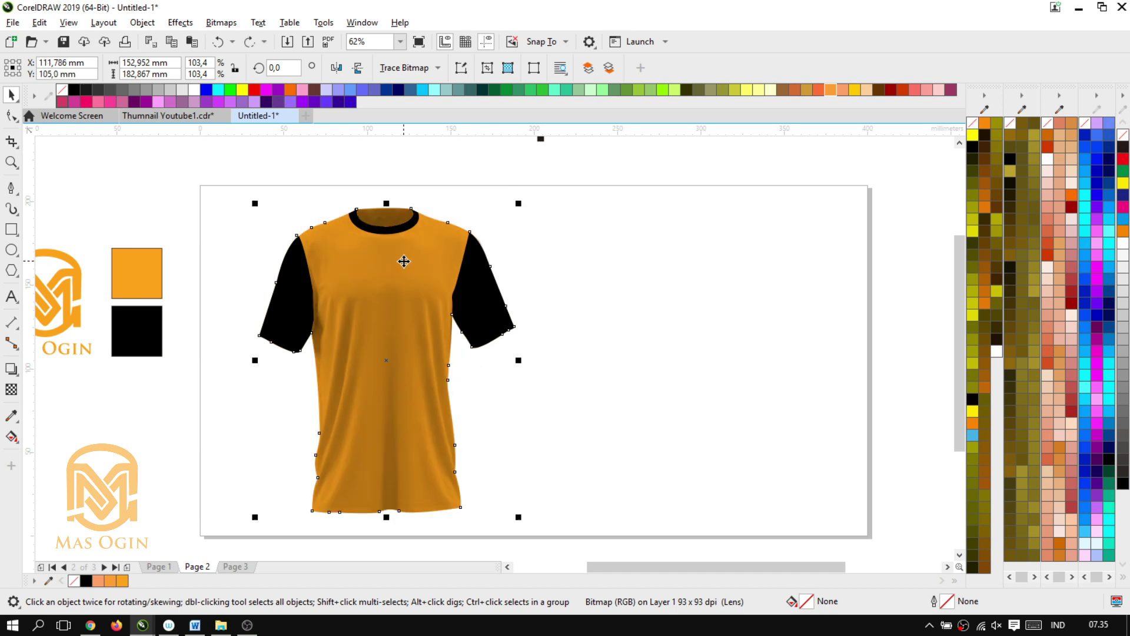
pyautogui.click(570, 306)
pyautogui.scroll(2, 281, 312)
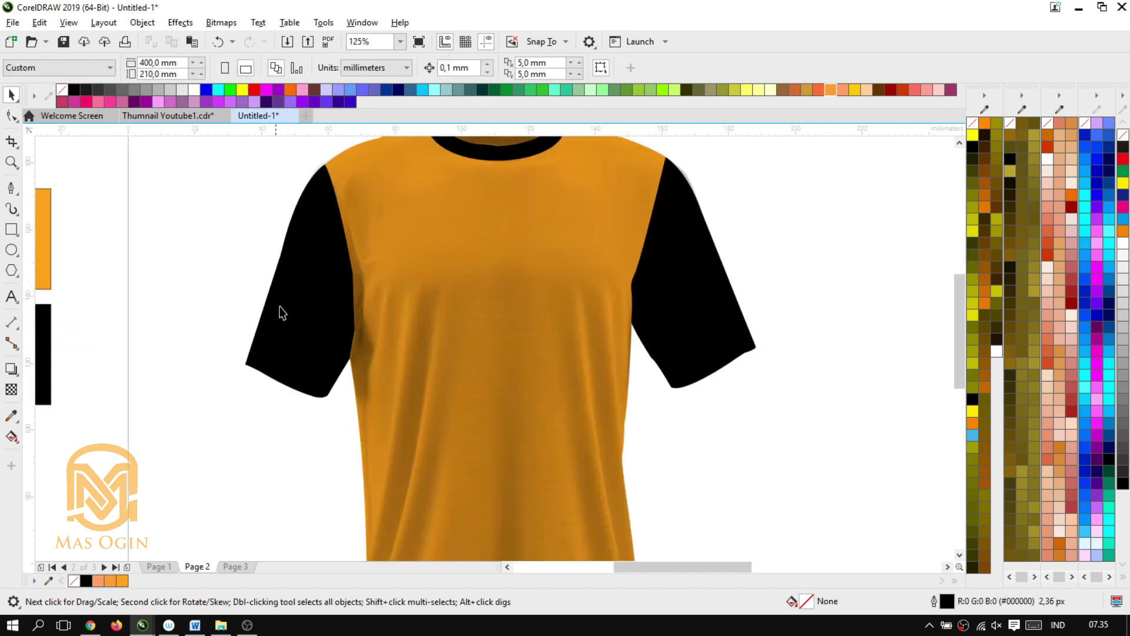
pyautogui.scroll(-2, 469, 252)
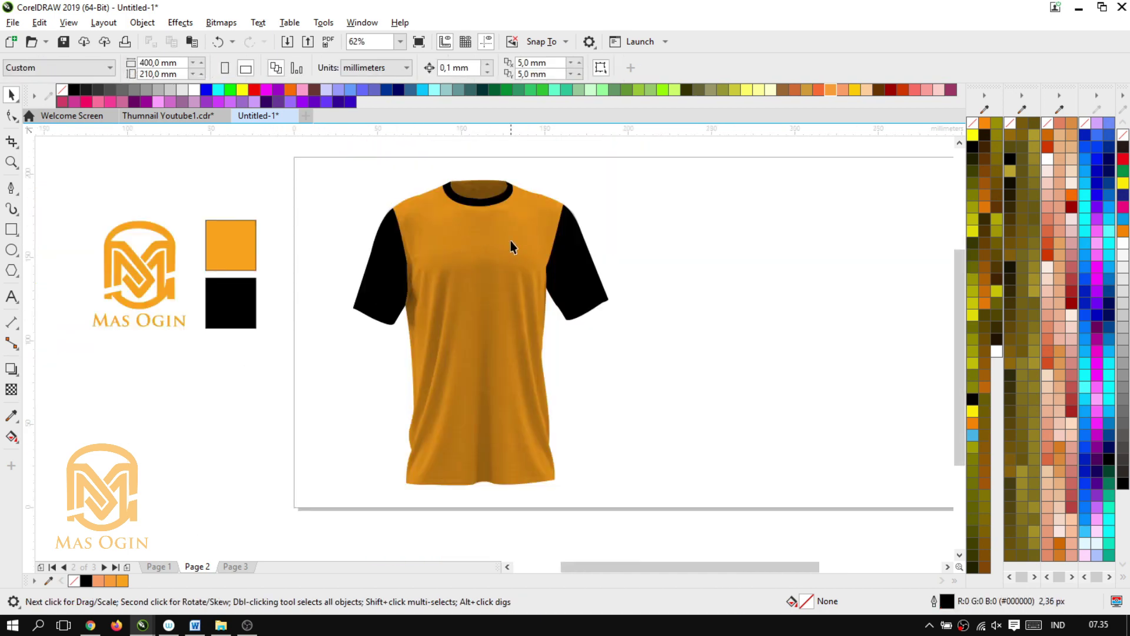
pyautogui.hotkey('ctrl', 'z')
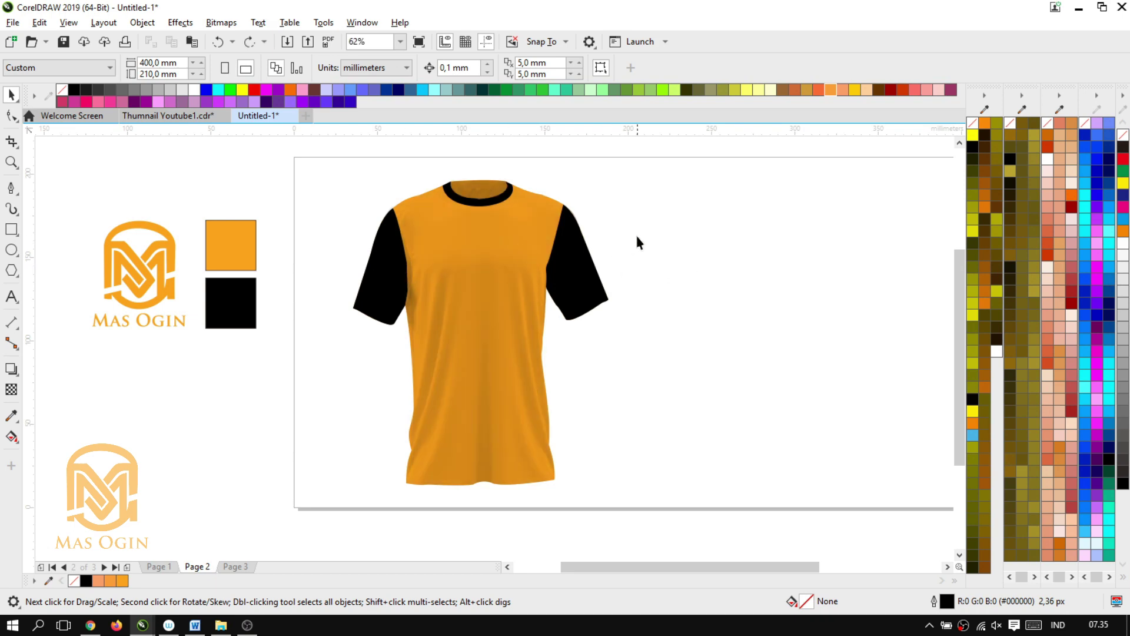
# Step: Duplicate the shirt photo together with its coloured group and place the copy about 169 mm to the right of the original
pyautogui.moveTo(375, 334); pyautogui.dragTo(300, 503)
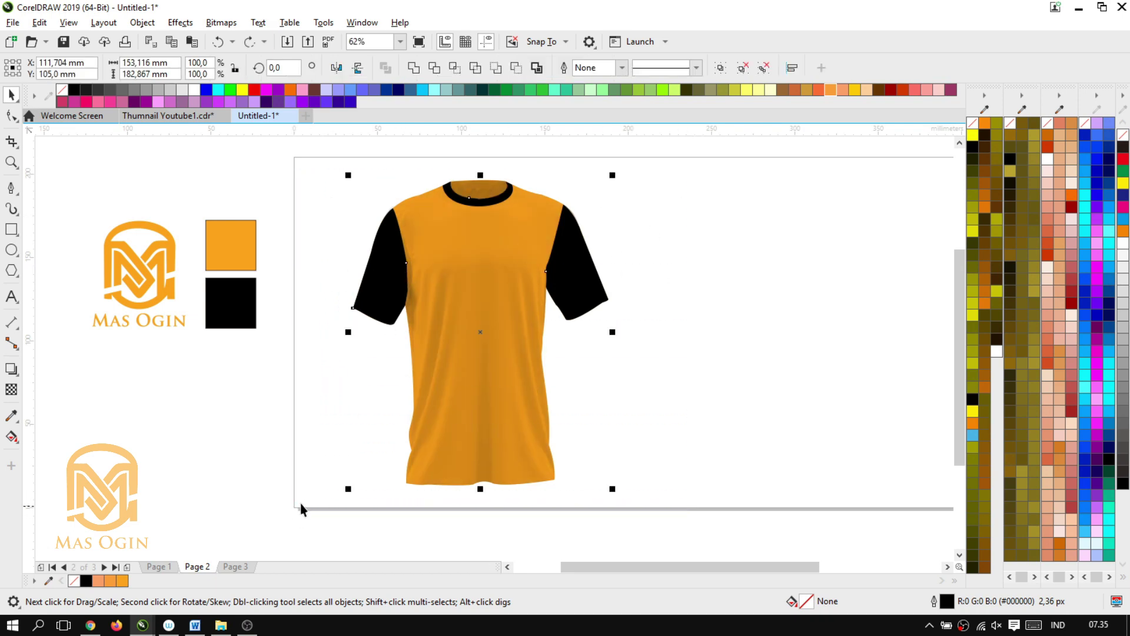
pyautogui.hotkey('ctrl', 'shift', 'z')
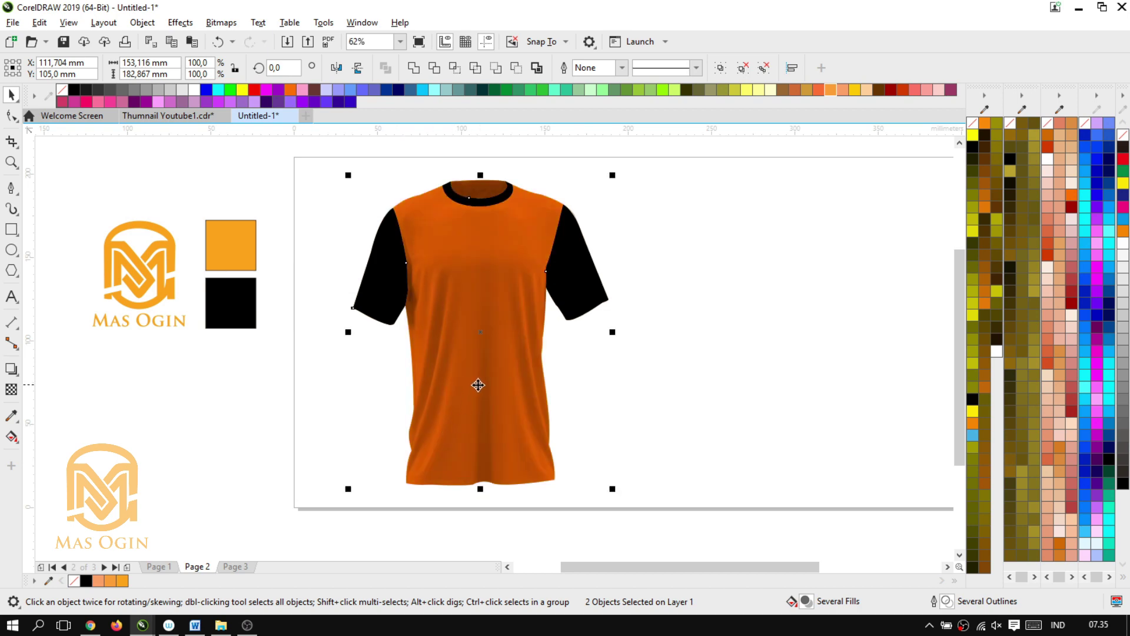
pyautogui.moveTo(476, 383); pyautogui.dragTo(759, 362)
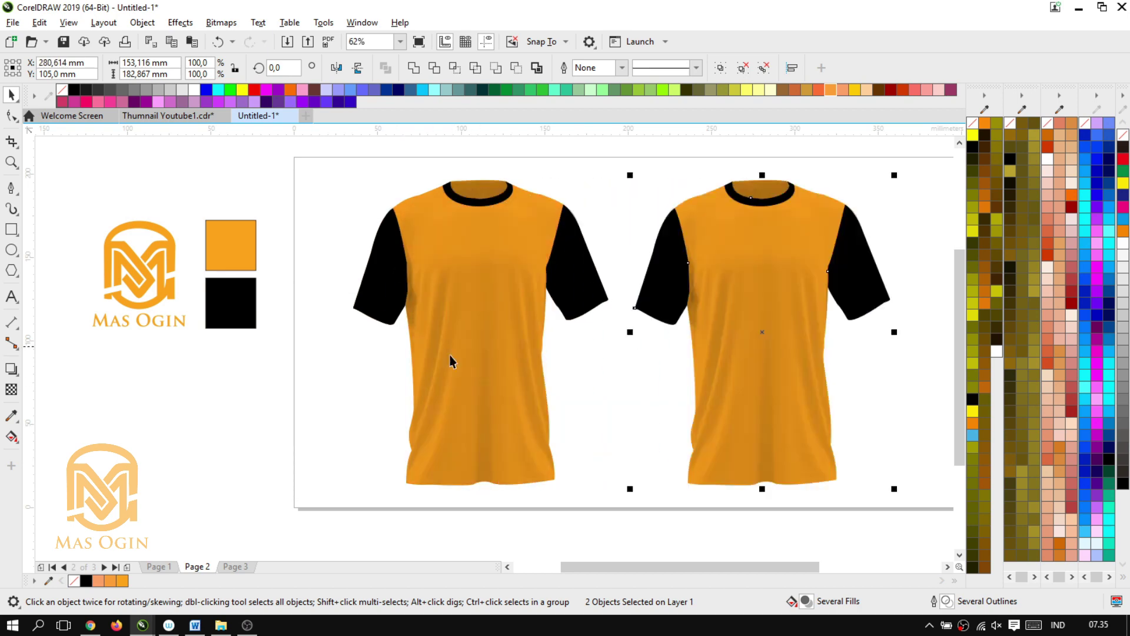
pyautogui.click(308, 380)
pyautogui.scroll(-2, 729, 290)
pyautogui.scroll(2, 734, 288)
# Step: Try moving the copied coloured group away from its shirt photo and undo the move
pyautogui.click(733, 289)
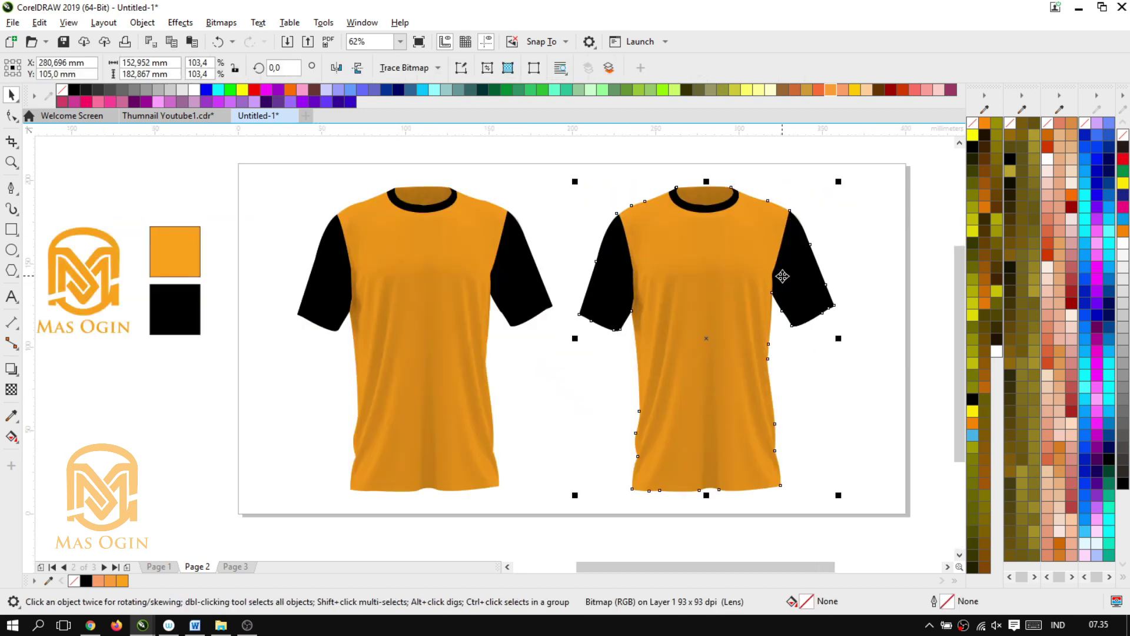
pyautogui.click(887, 415)
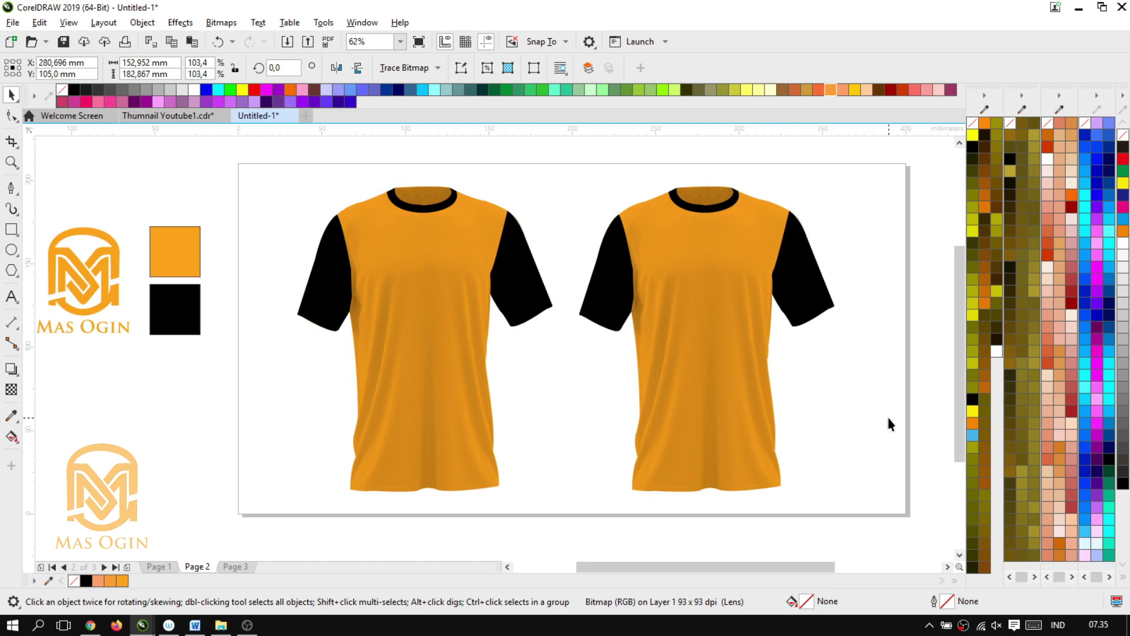
pyautogui.click(747, 328)
pyautogui.moveTo(747, 328); pyautogui.dragTo(605, 255)
pyautogui.hotkey('ctrl', 'z')
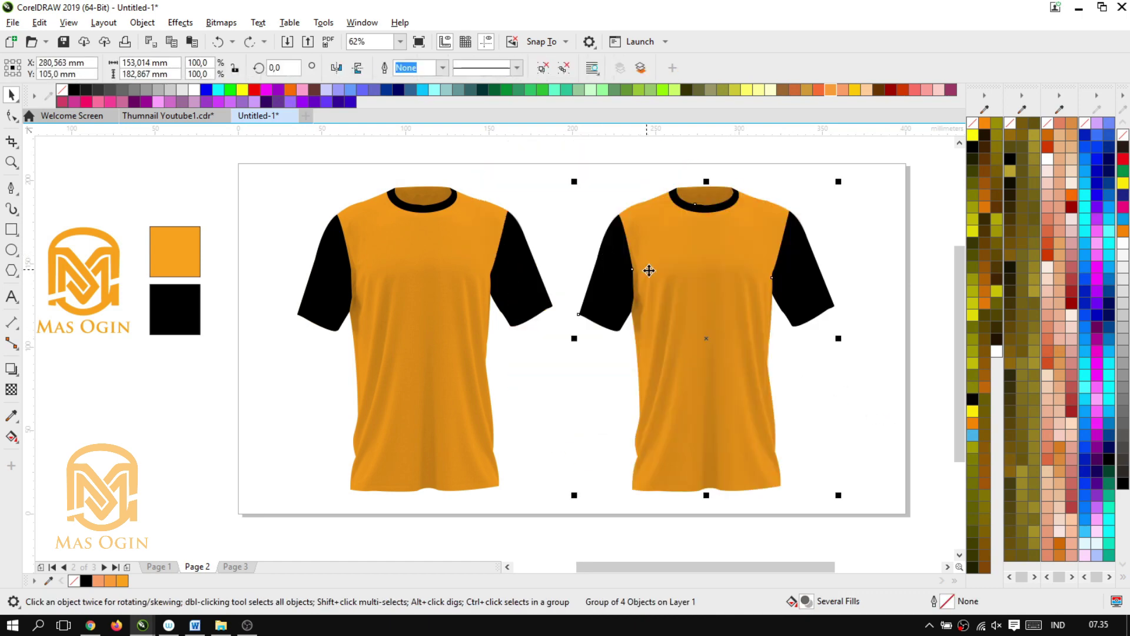
# Step: Ungroup the coloured pieces of the copied T-shirt and fill its body with red #FF0000
pyautogui.hotkey('ctrl', 'u')
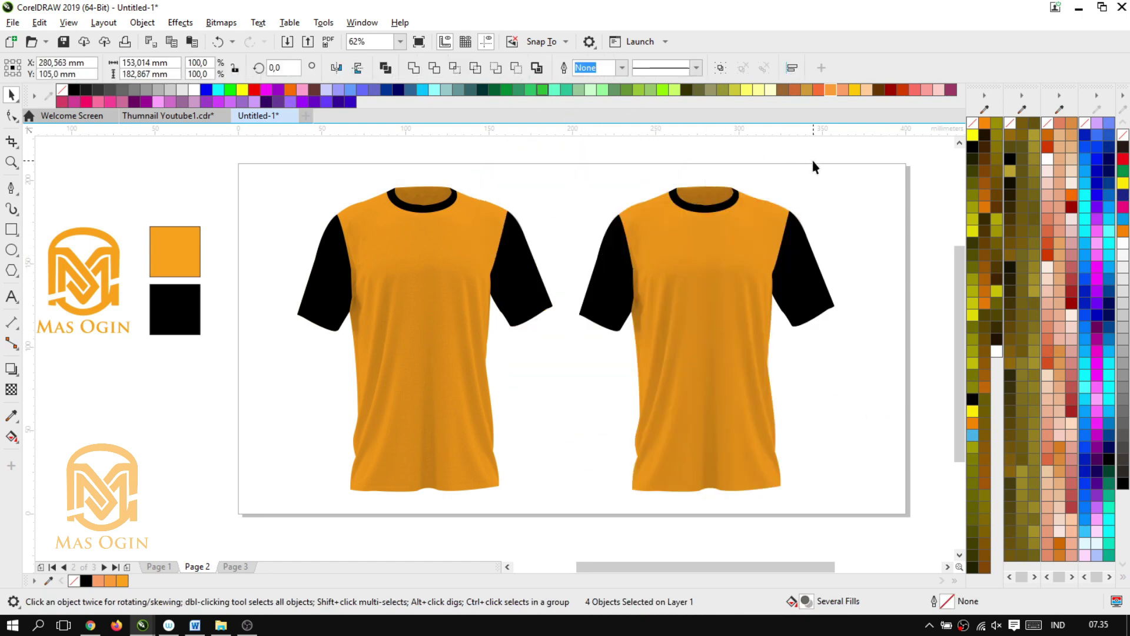
pyautogui.click(761, 218)
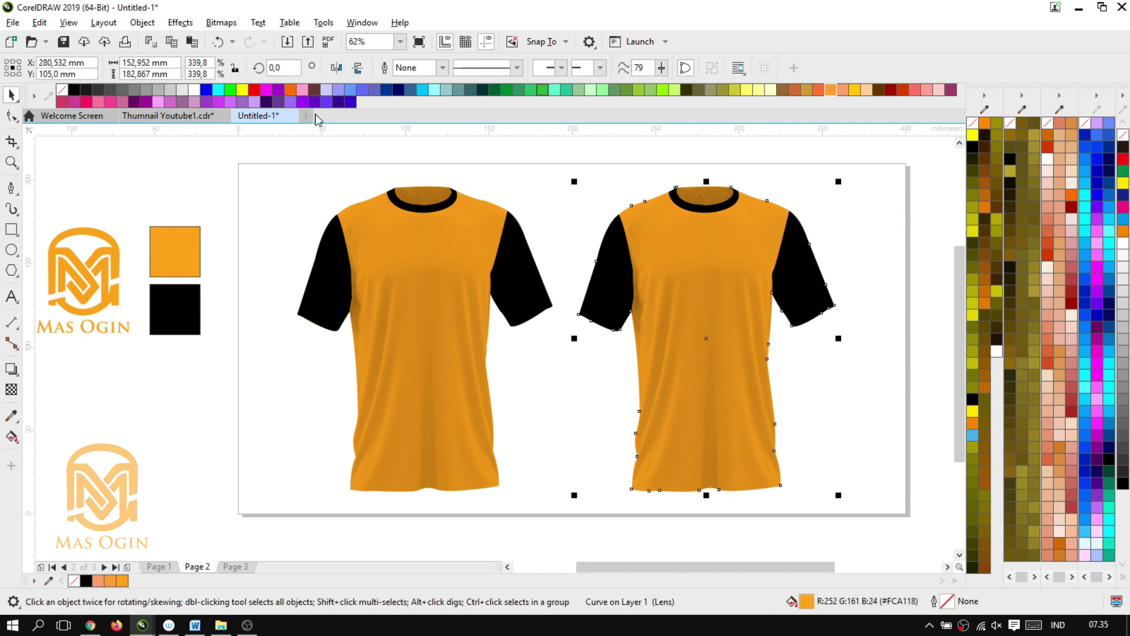
pyautogui.click(256, 92)
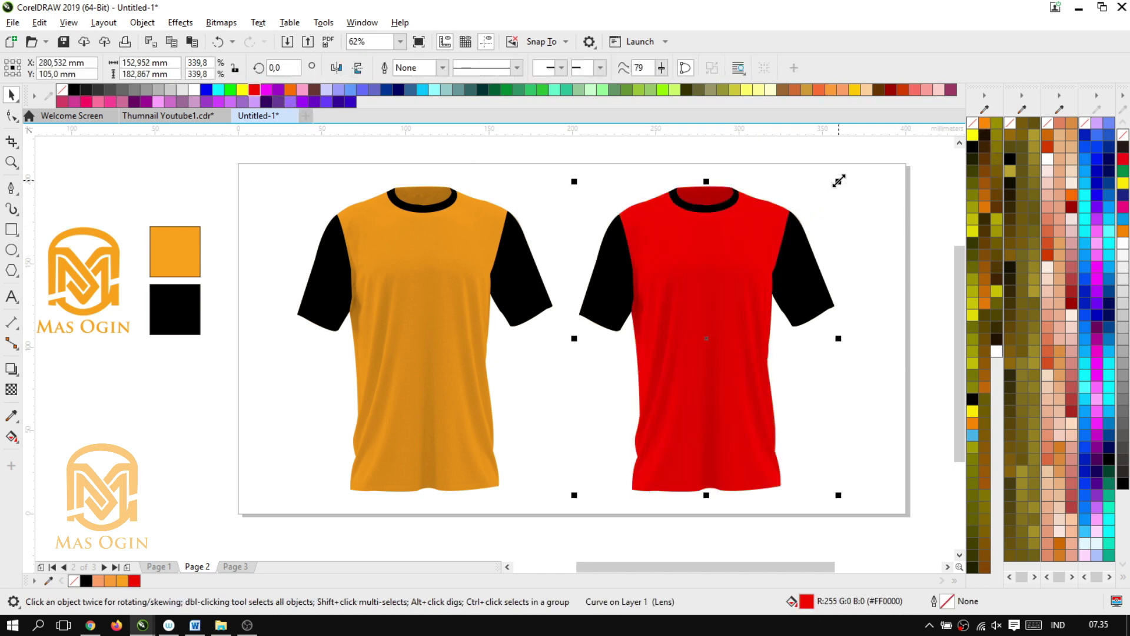
pyautogui.click(855, 249)
# Step: Try dragging the shading photo off the red T-shirt and undo the move
pyautogui.moveTo(684, 222); pyautogui.dragTo(663, 160)
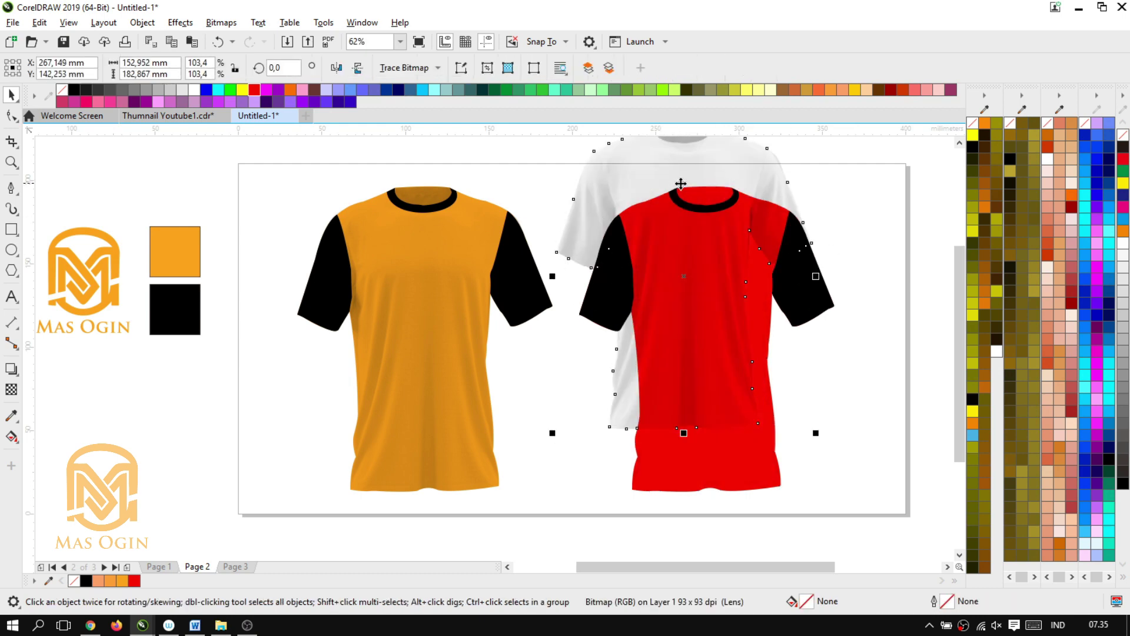
pyautogui.hotkey('ctrl', 'z')
pyautogui.click(880, 413)
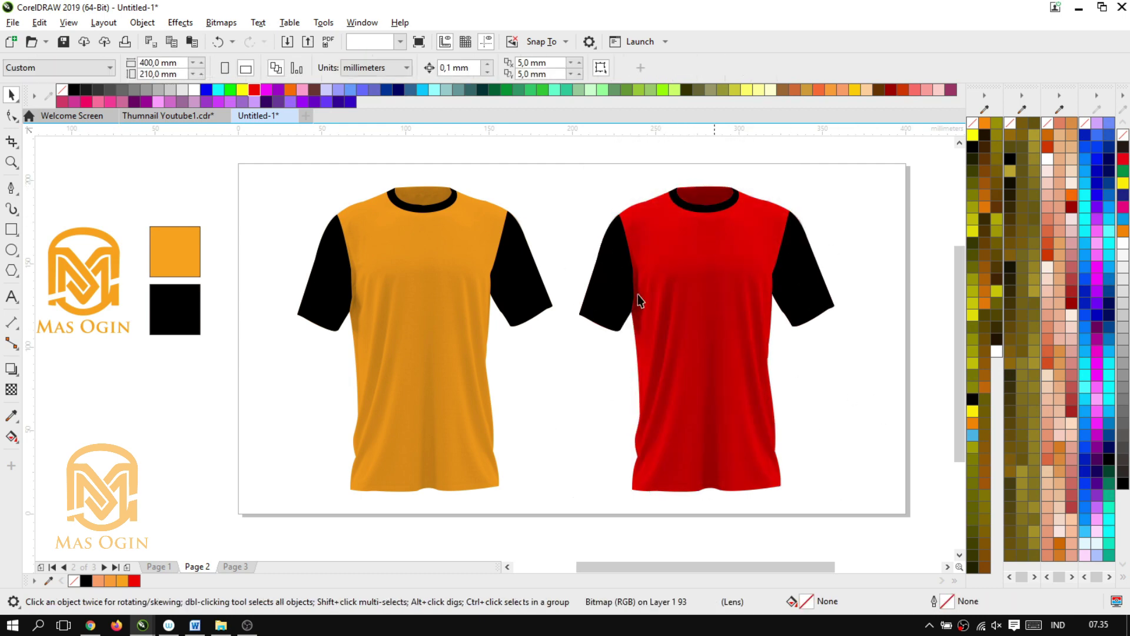
pyautogui.scroll(-3, 627, 342)
pyautogui.scroll(3, 607, 316)
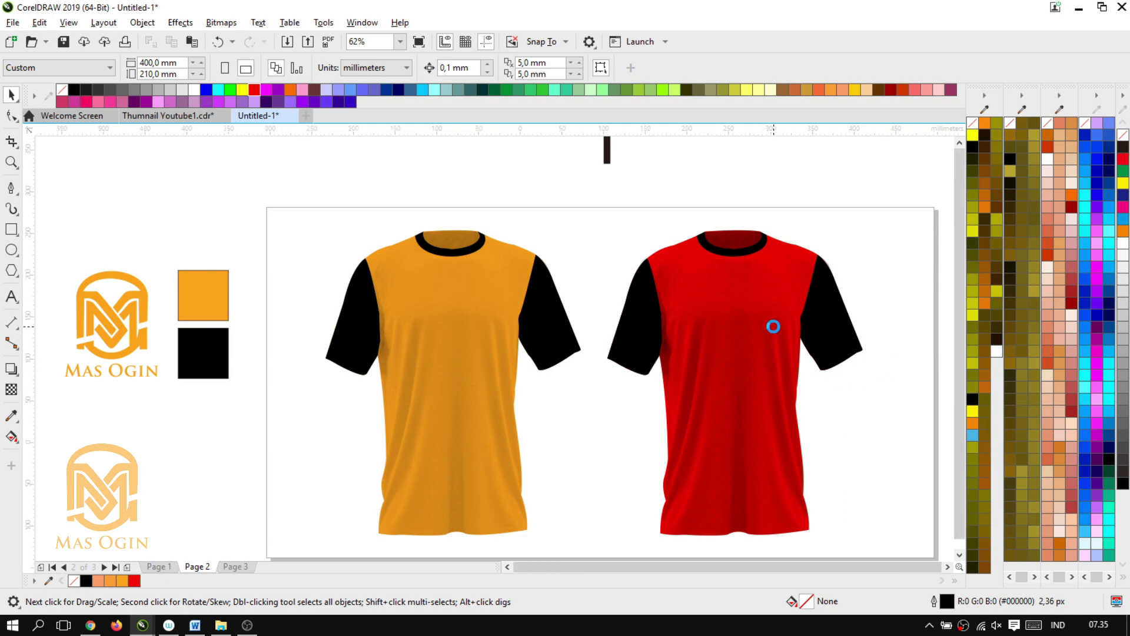
pyautogui.scroll(-3, 774, 327)
pyautogui.scroll(3, 733, 294)
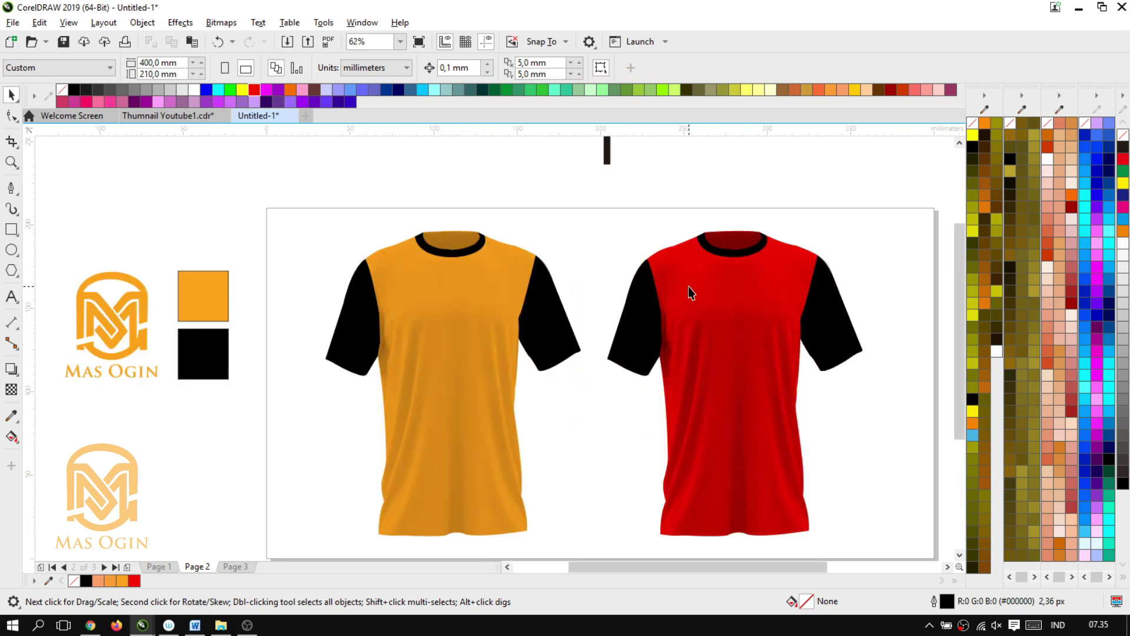
pyautogui.scroll(2, 699, 245)
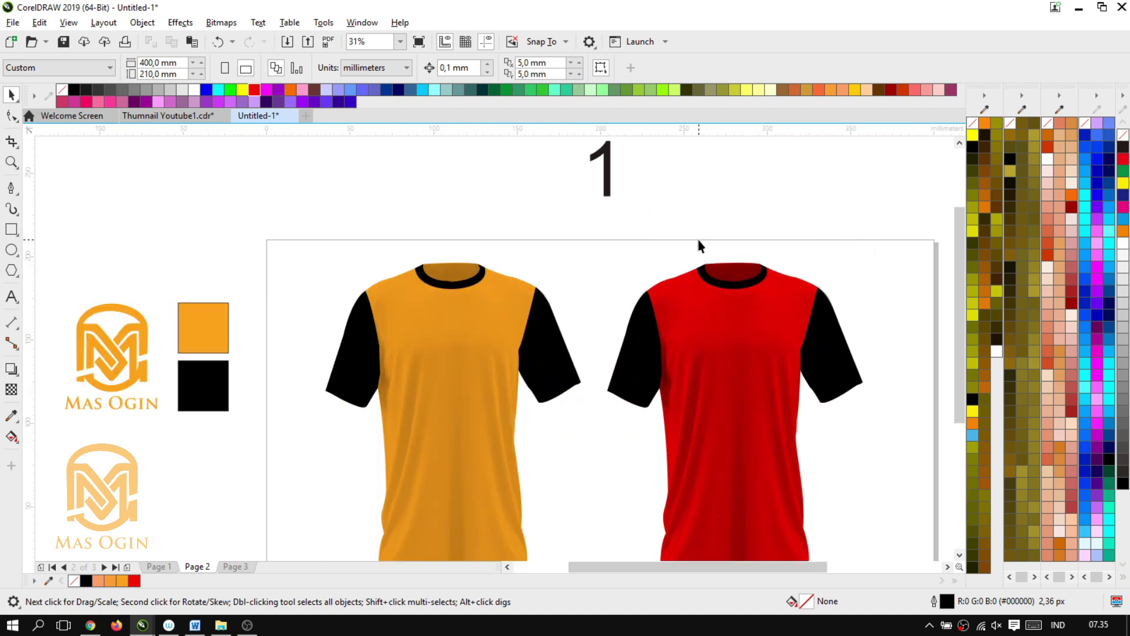
# Step: Move the orange logo onto the orange T-shirt's chest and fill it with black #000000
pyautogui.click(380, 323)
pyautogui.click(124, 344)
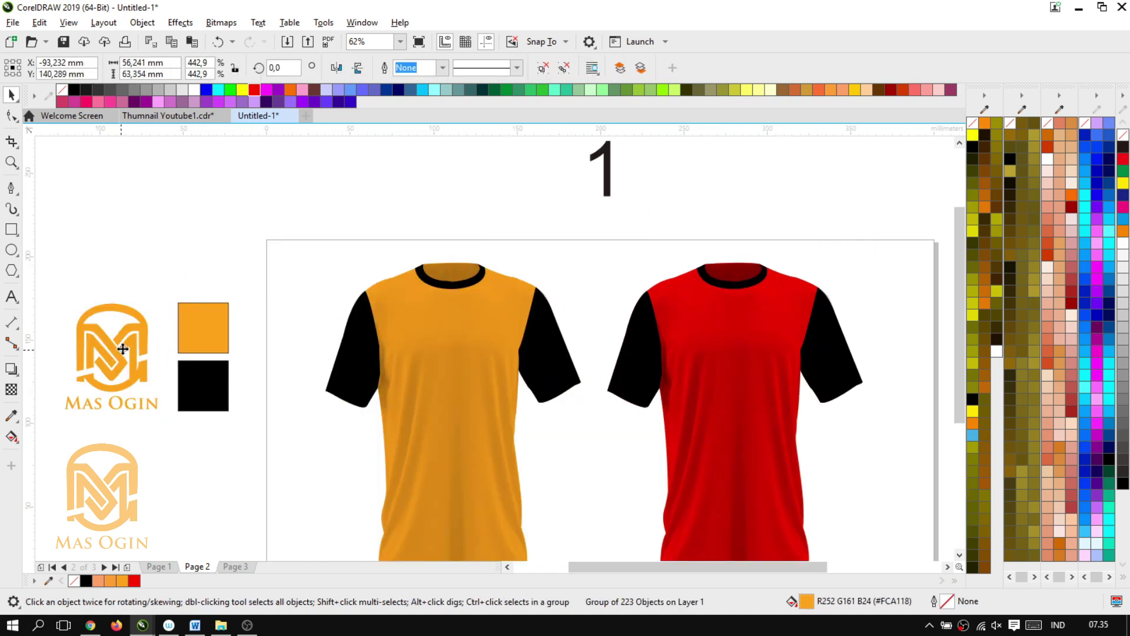
pyautogui.moveTo(123, 344); pyautogui.dragTo(418, 382)
pyautogui.click(86, 581)
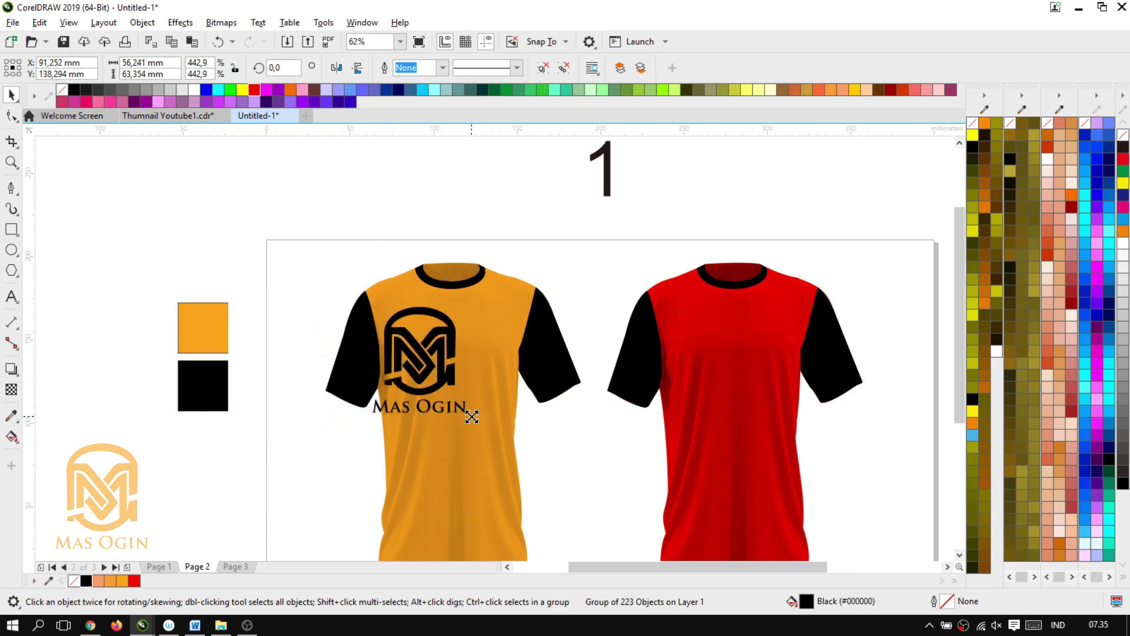
# Step: Scale the black logo down to about 17.4 × 19.6 mm and position it at one side of the orange T-shirt's chest
pyautogui.moveTo(469, 416); pyautogui.dragTo(412, 367)
pyautogui.scroll(2, 420, 364)
pyautogui.click(440, 395)
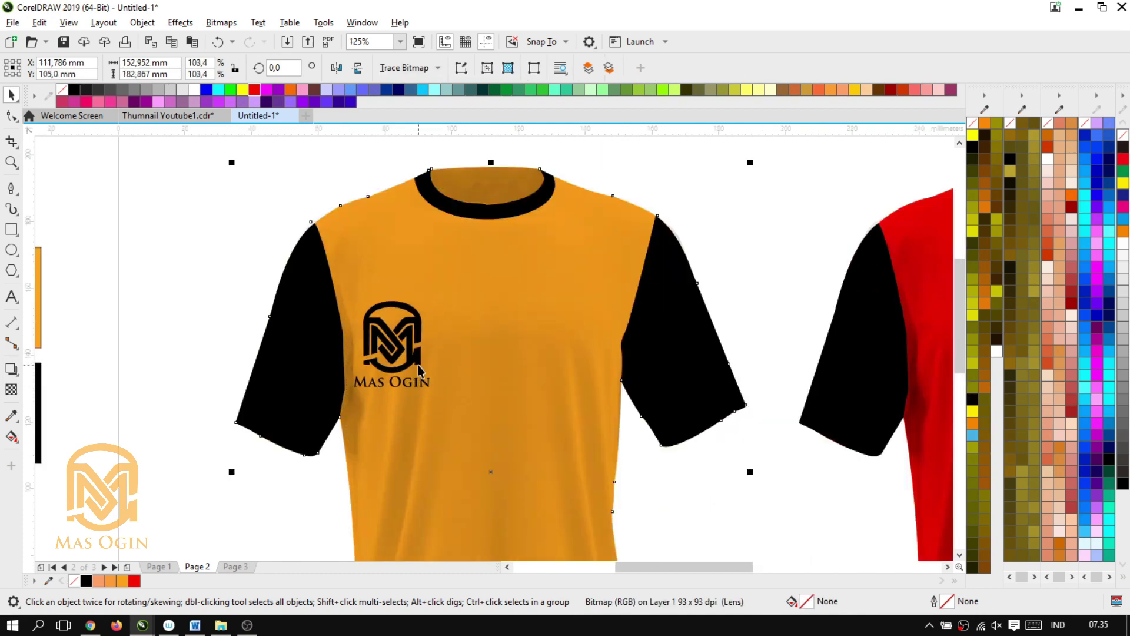
pyautogui.hotkey('ctrl', 'z')
pyautogui.moveTo(431, 372); pyautogui.dragTo(413, 356)
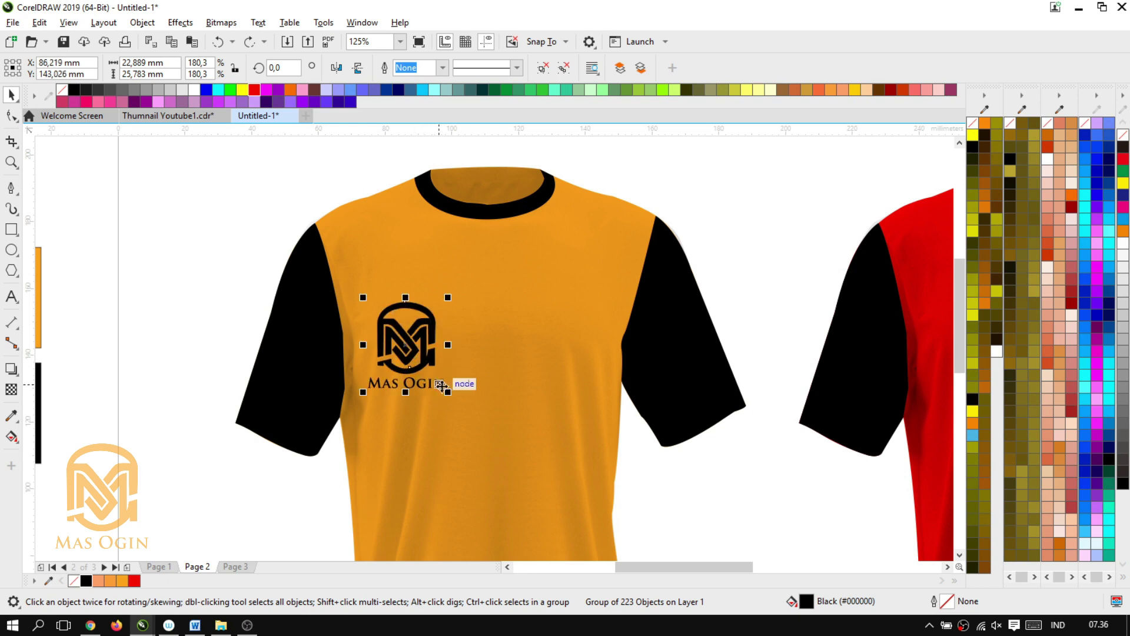
pyautogui.moveTo(447, 391); pyautogui.dragTo(439, 381)
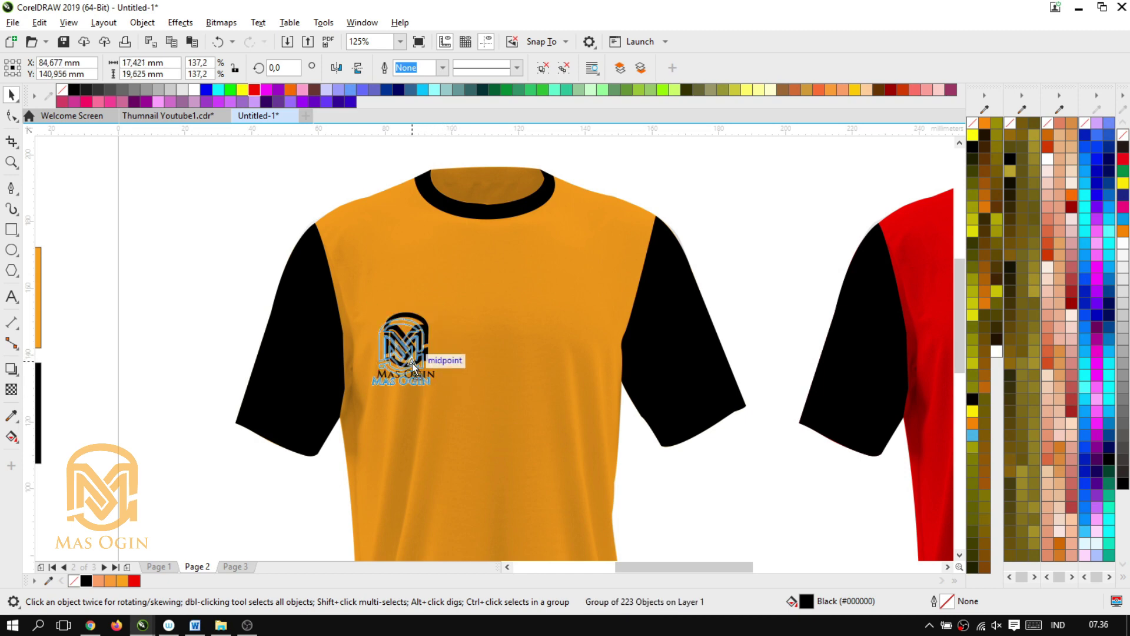
pyautogui.scroll(-2, 479, 335)
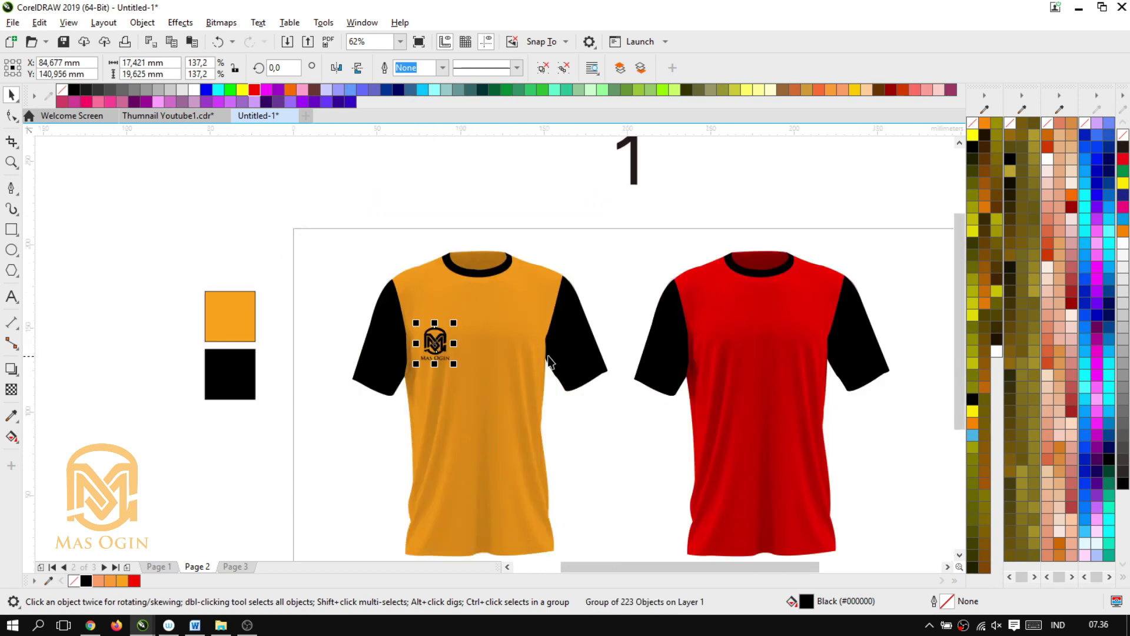
# Step: Try copying the logo about 168 mm to the right onto the red T-shirt's chest and filling the copy with white #FFFFFF
pyautogui.moveTo(446, 347); pyautogui.dragTo(723, 341)
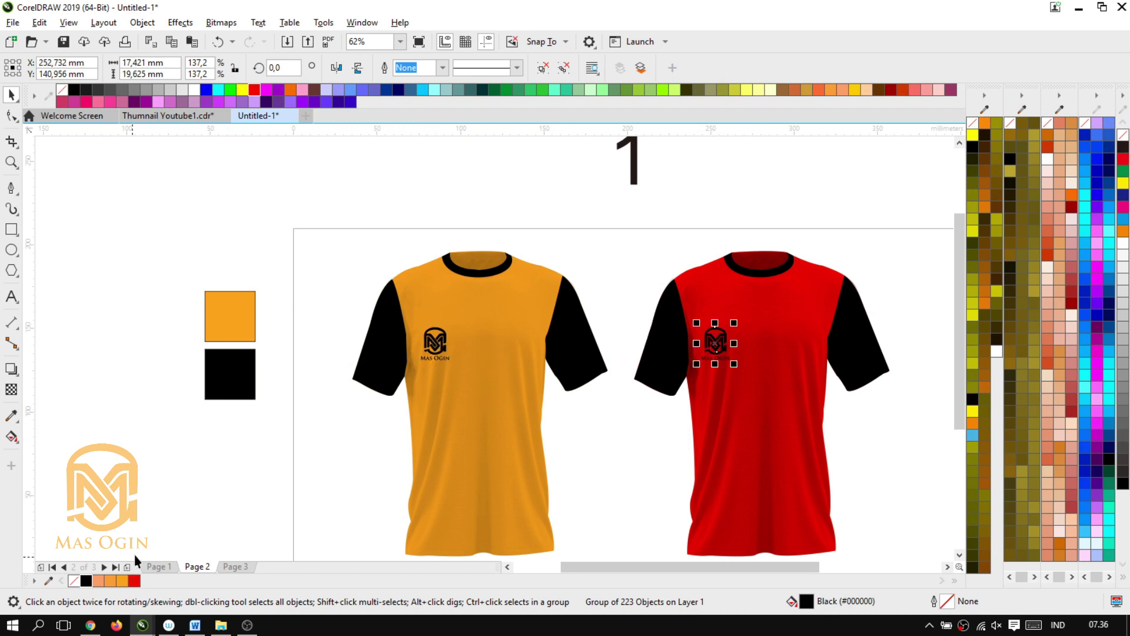
pyautogui.click(194, 90)
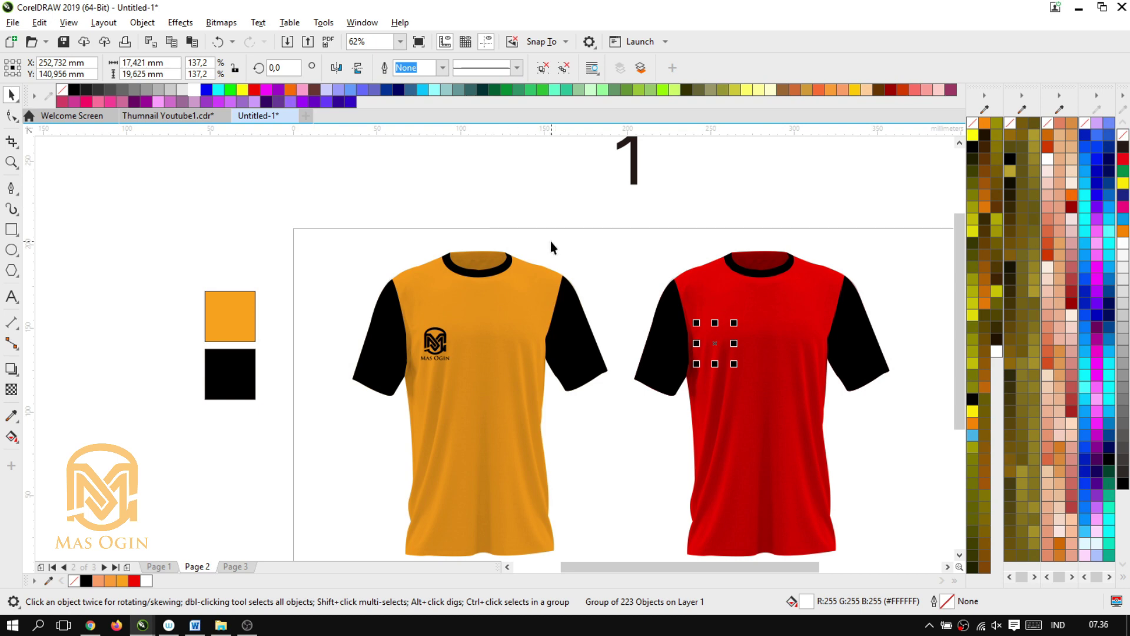
pyautogui.click(425, 253)
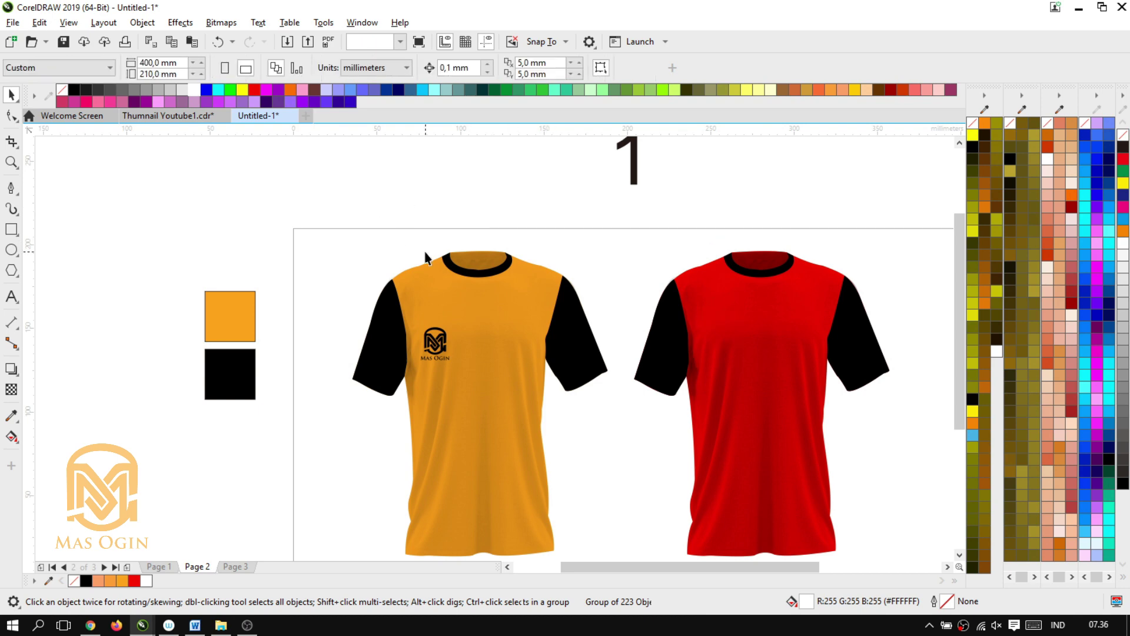
# Step: Copy the black logo from the orange T-shirt to the same chest spot on the red T-shirt and nudge the copy slightly down
pyautogui.click(444, 341)
pyautogui.moveTo(439, 342); pyautogui.dragTo(724, 336)
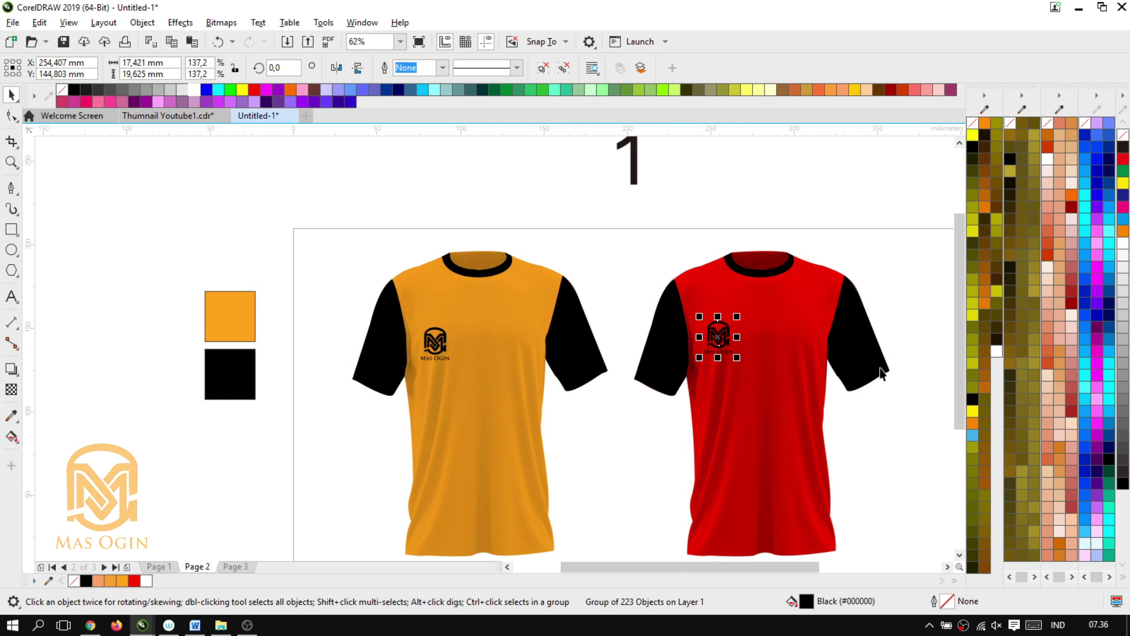
pyautogui.scroll(-2, 956, 344)
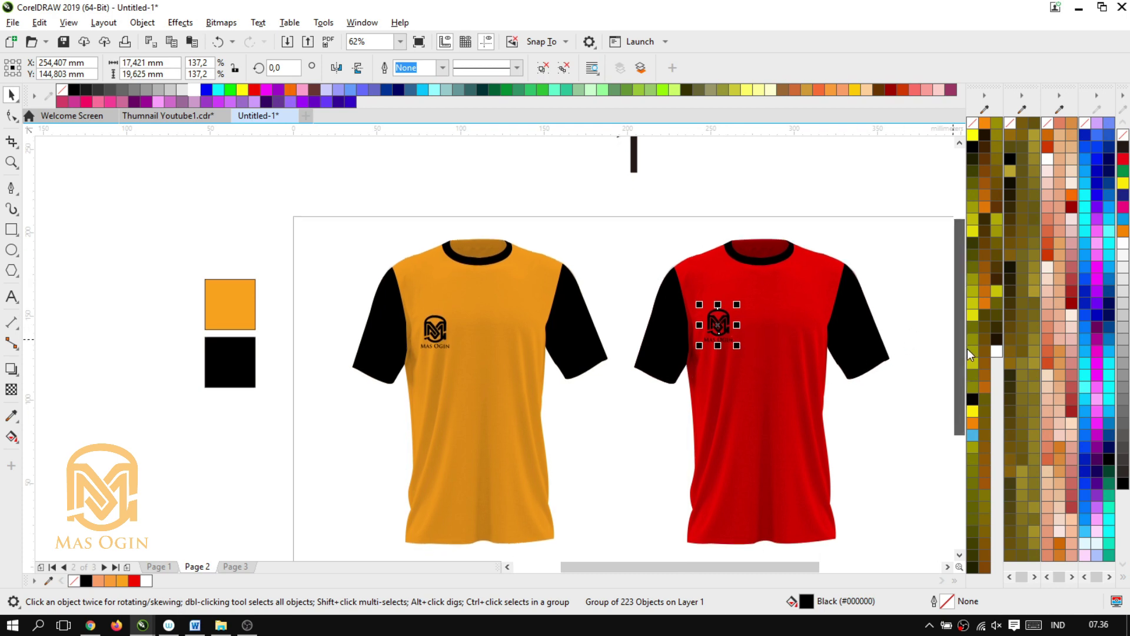
pyautogui.press('Down')
pyautogui.press('Down')
pyautogui.press('Down')
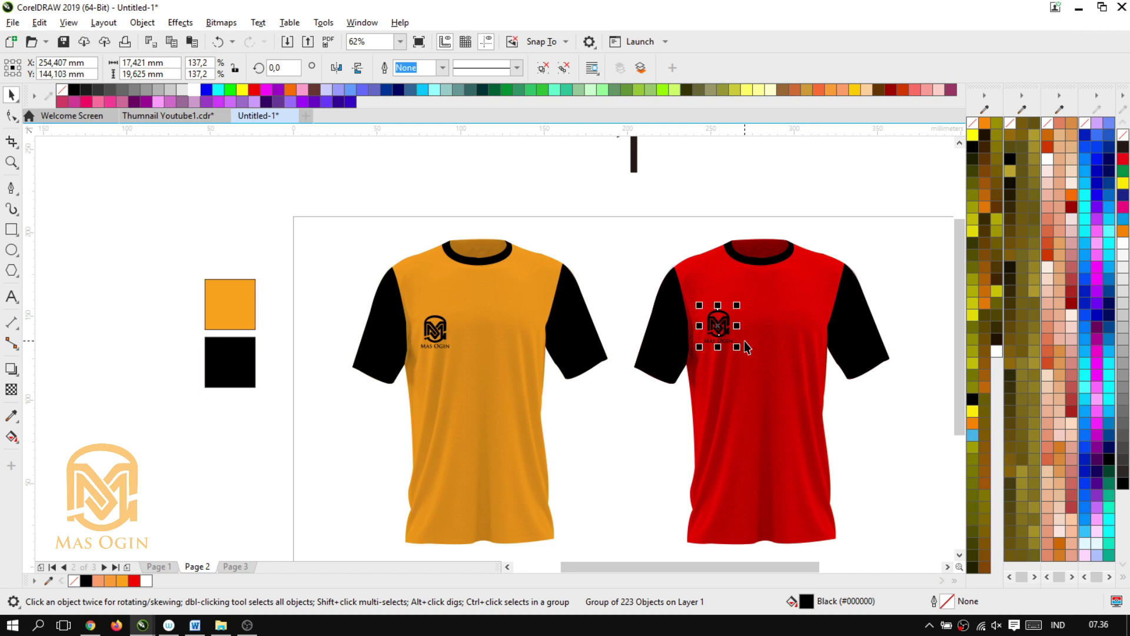
pyautogui.press('Down')
pyautogui.click(613, 405)
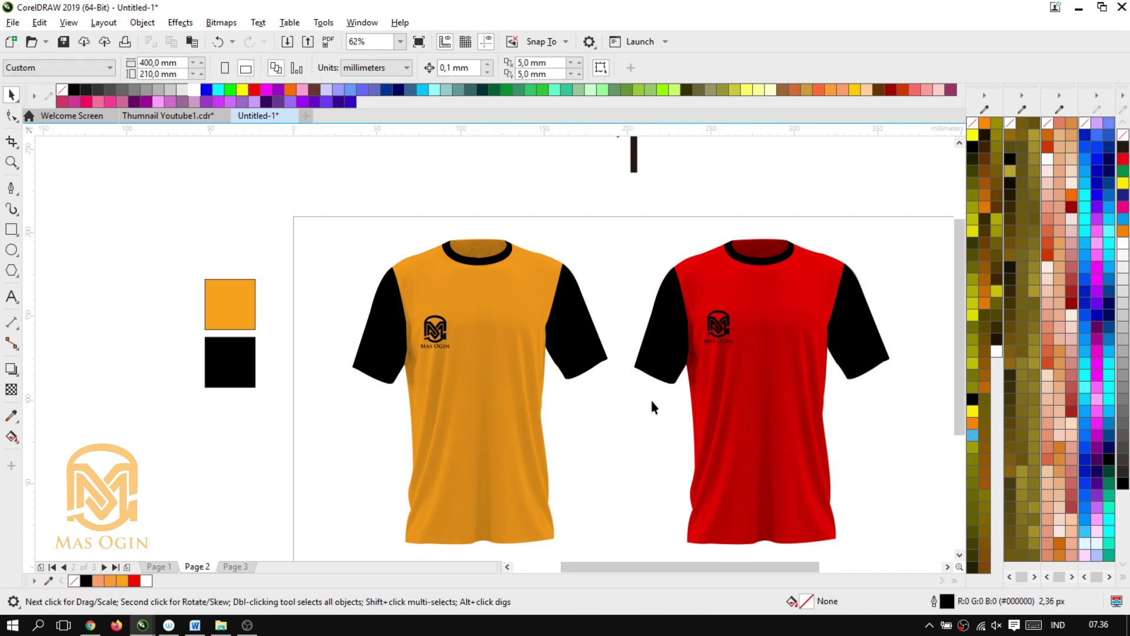
pyautogui.scroll(-2, 652, 406)
pyautogui.scroll(2, 690, 388)
pyautogui.scroll(-2, 674, 340)
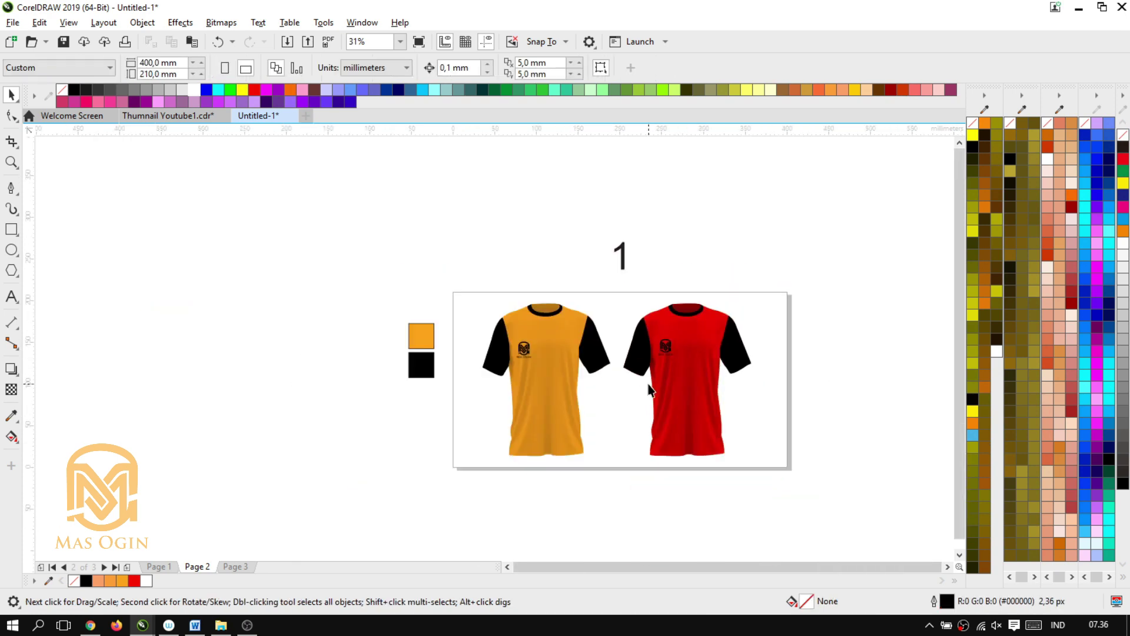
pyautogui.scroll(2, 648, 385)
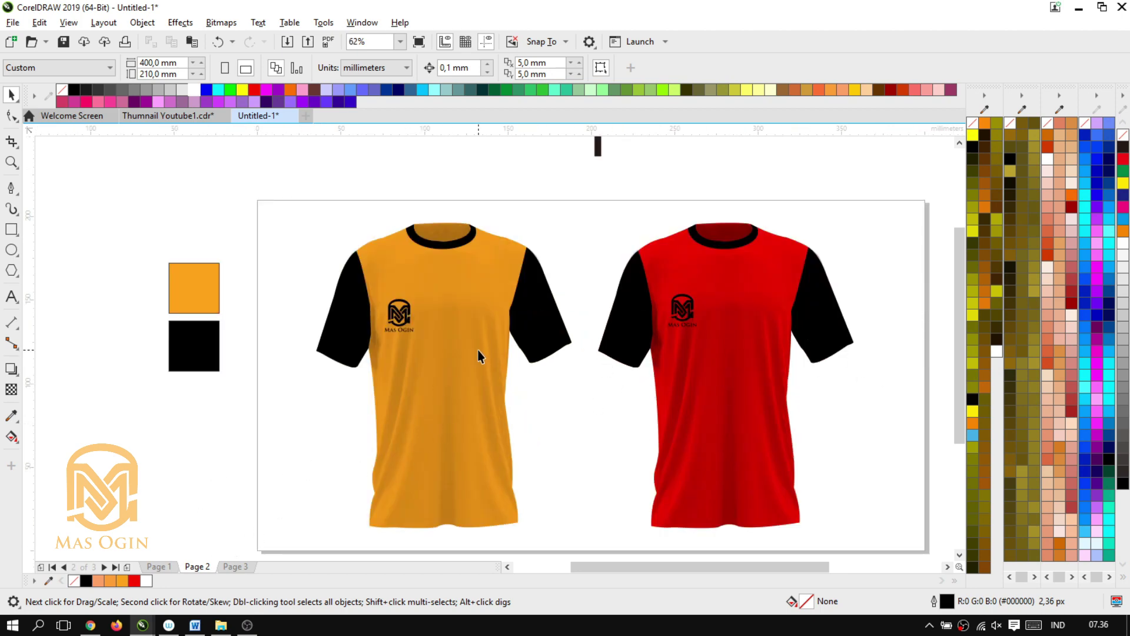
pyautogui.scroll(-2, 550, 303)
pyautogui.scroll(2, 532, 327)
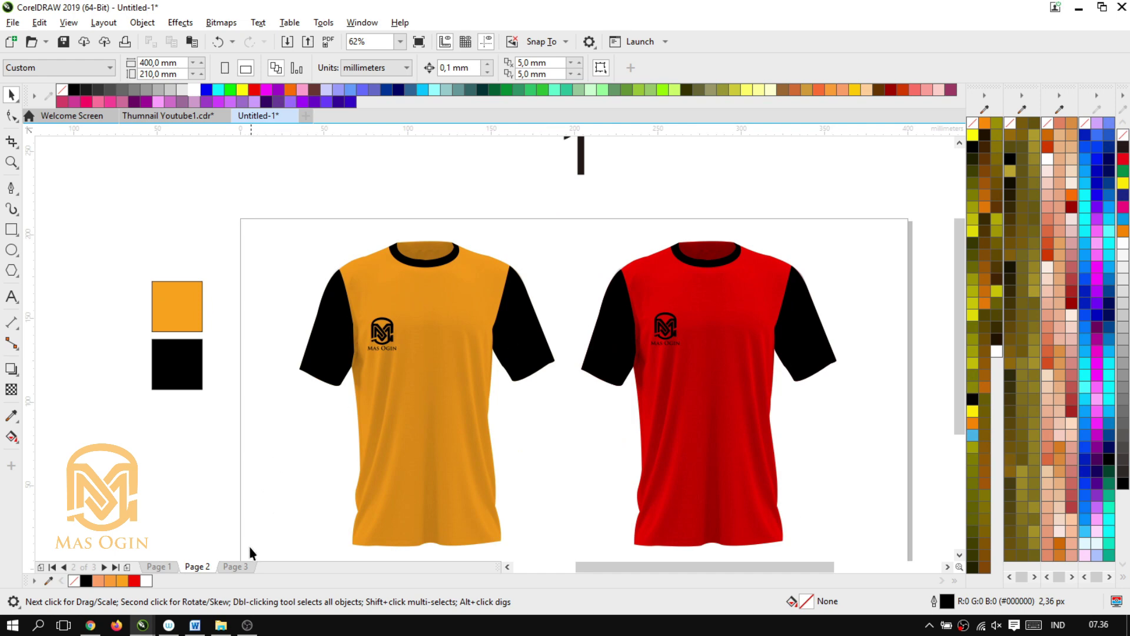
# Step: Go to Page 3 and select the hoodie photo and its traced outline curve in turn to inspect them
pyautogui.click(235, 566)
pyautogui.scroll(-2, 536, 292)
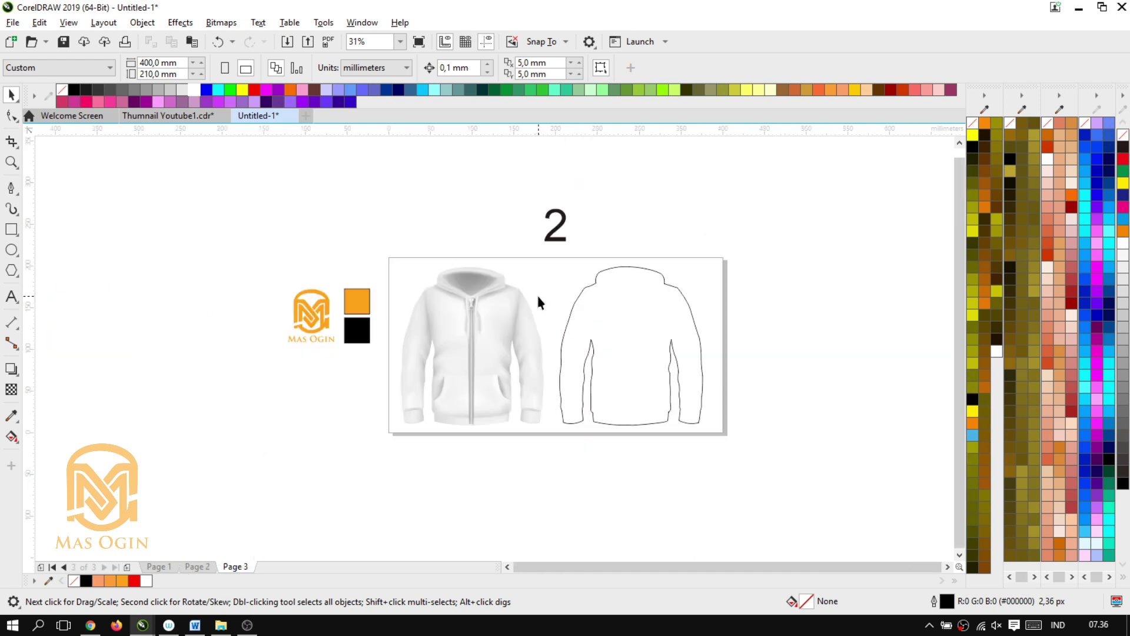
pyautogui.scroll(2, 529, 301)
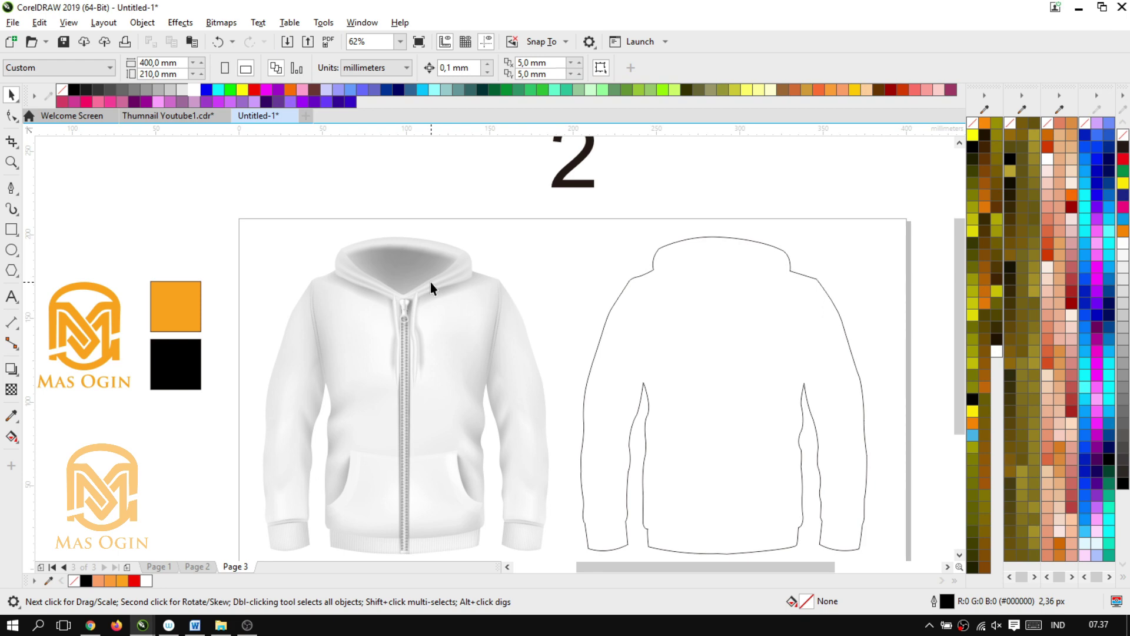
pyautogui.click(424, 330)
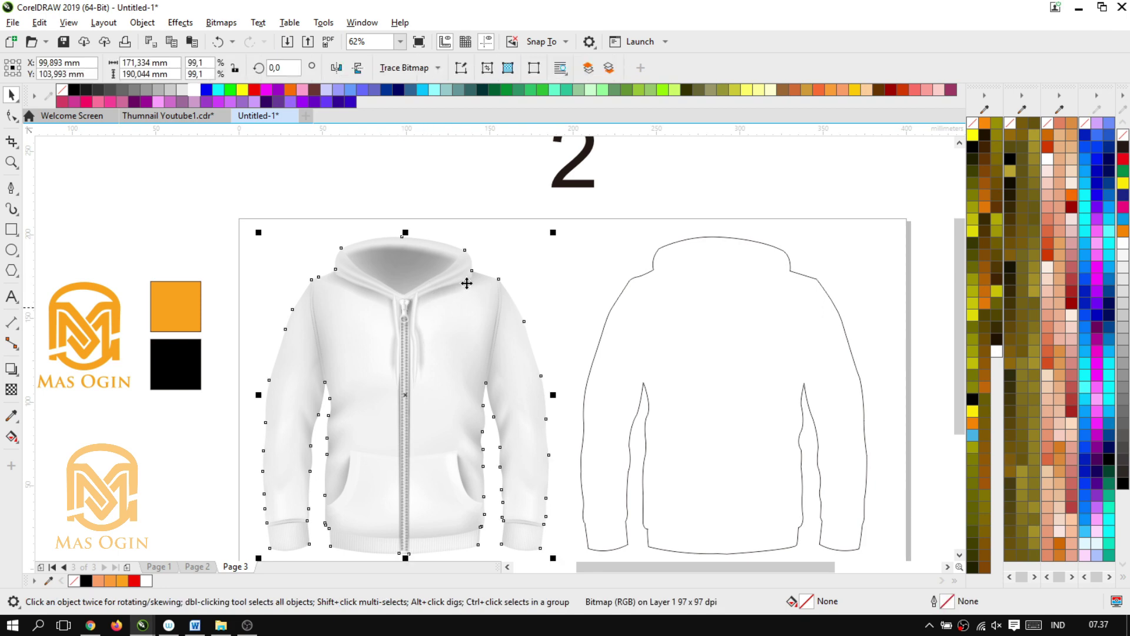
pyautogui.click(557, 253)
pyautogui.click(416, 283)
pyautogui.click(760, 308)
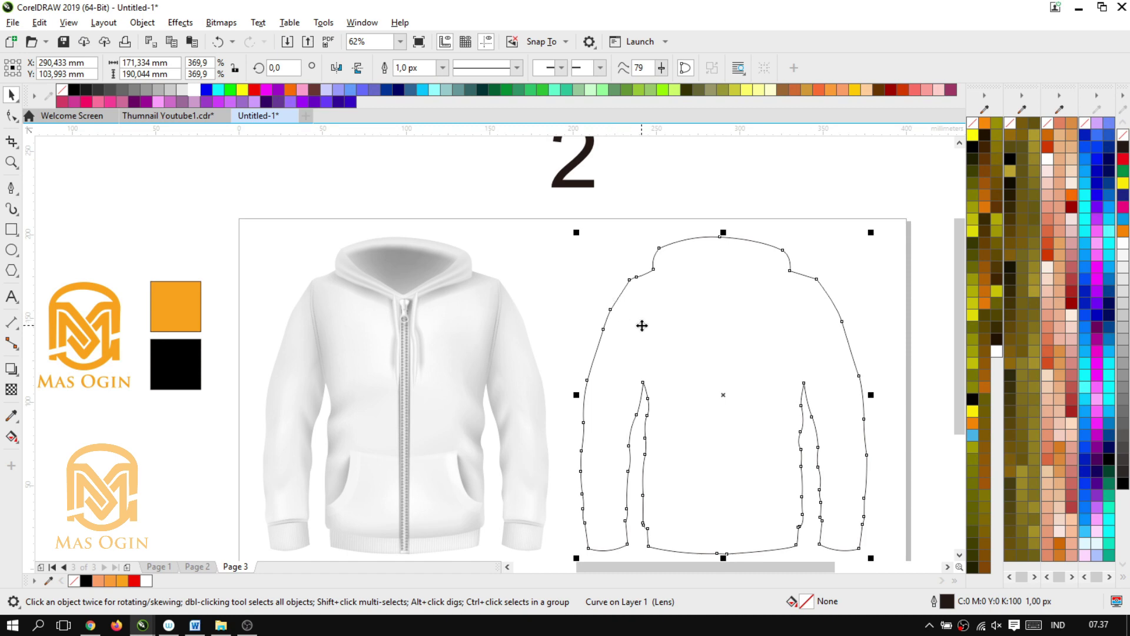
pyautogui.click(558, 269)
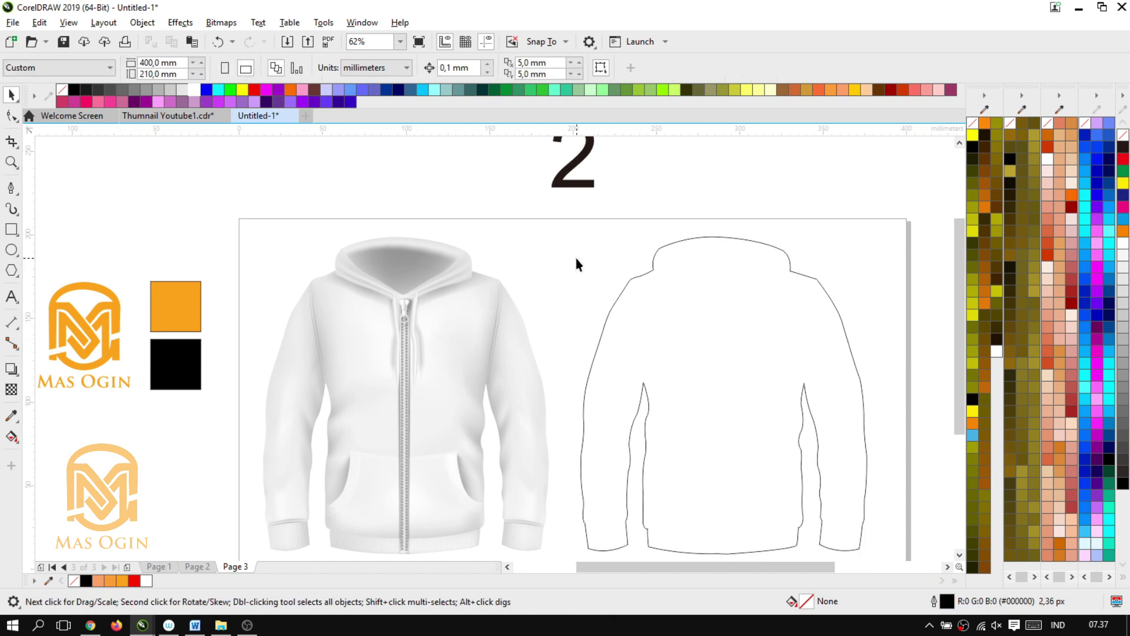
pyautogui.moveTo(959, 349); pyautogui.dragTo(959, 362)
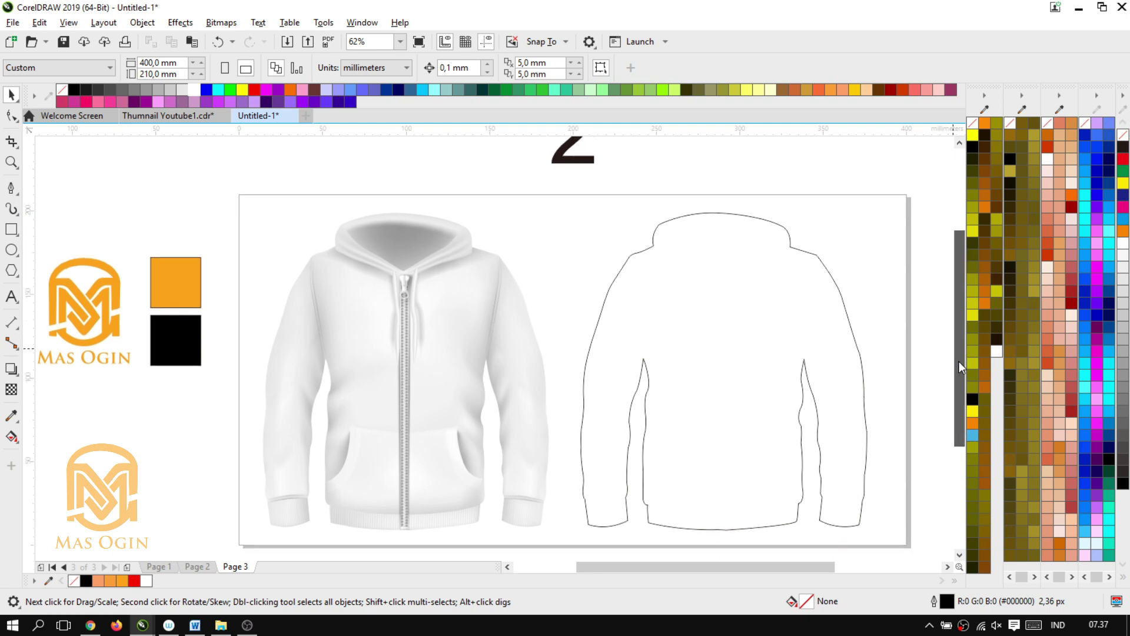
pyautogui.click(686, 304)
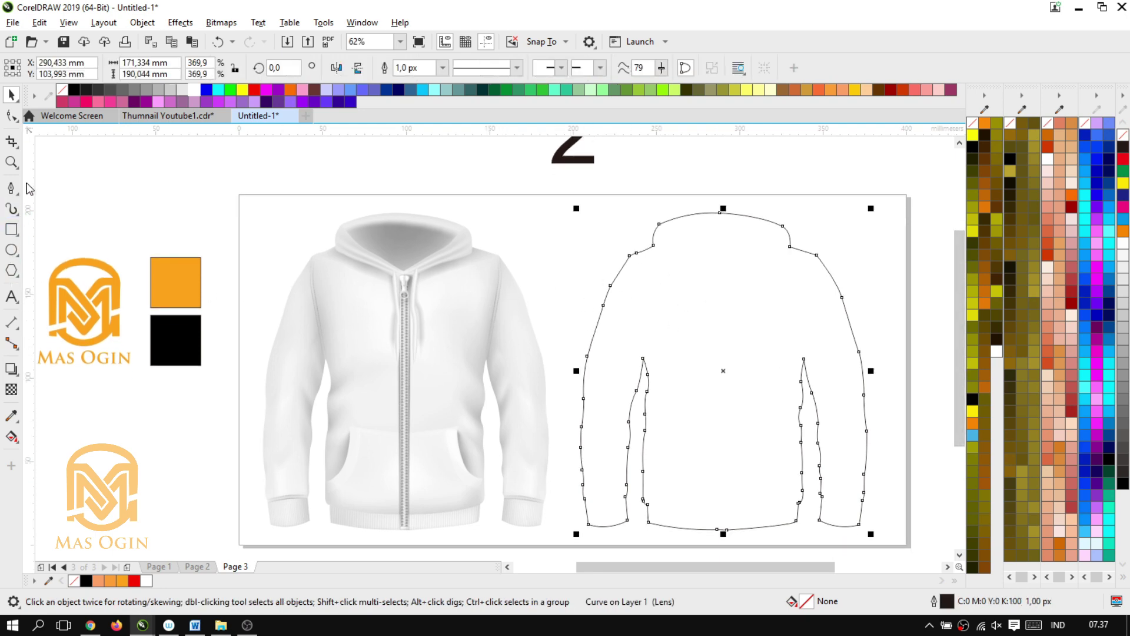
pyautogui.click(18, 200)
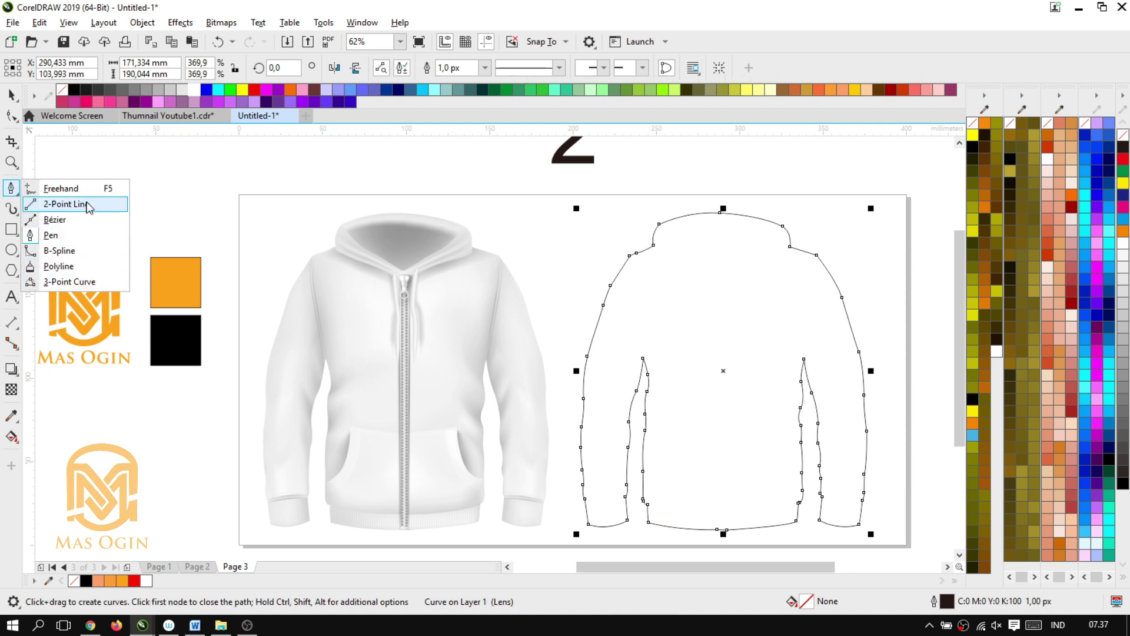
pyautogui.click(565, 268)
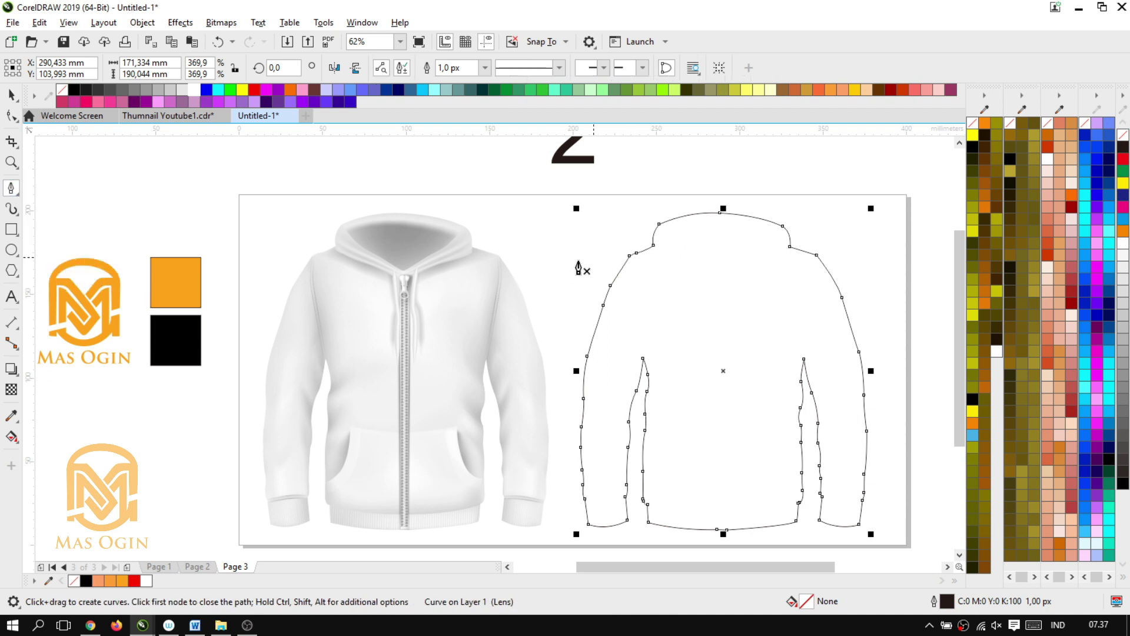
pyautogui.scroll(2, 413, 241)
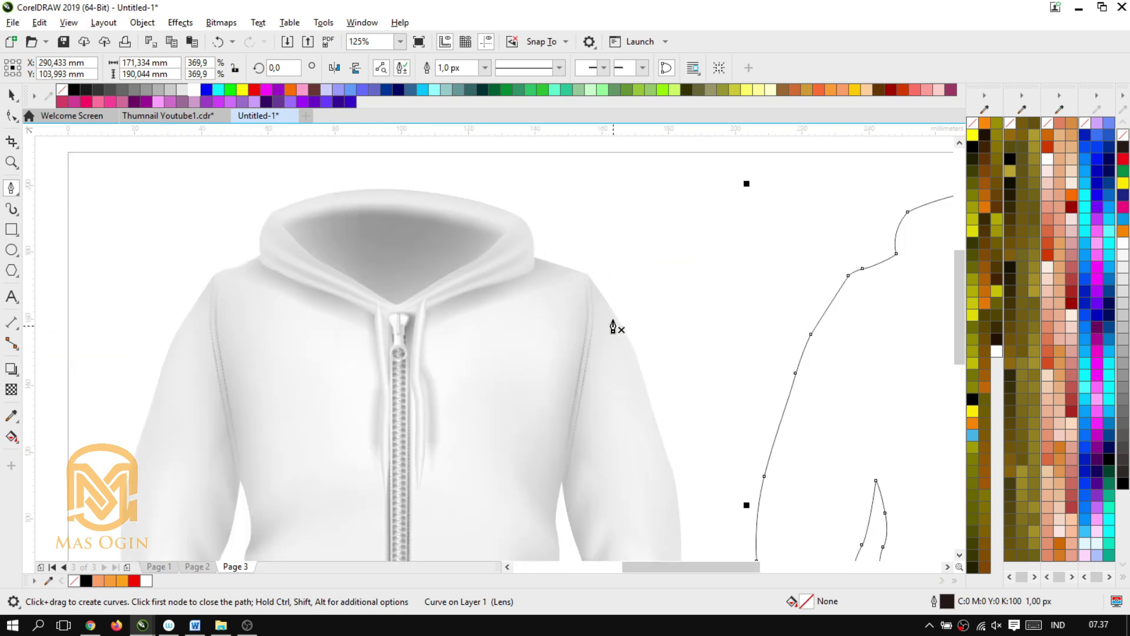
pyautogui.scroll(-2, 613, 327)
pyautogui.scroll(-2, 631, 347)
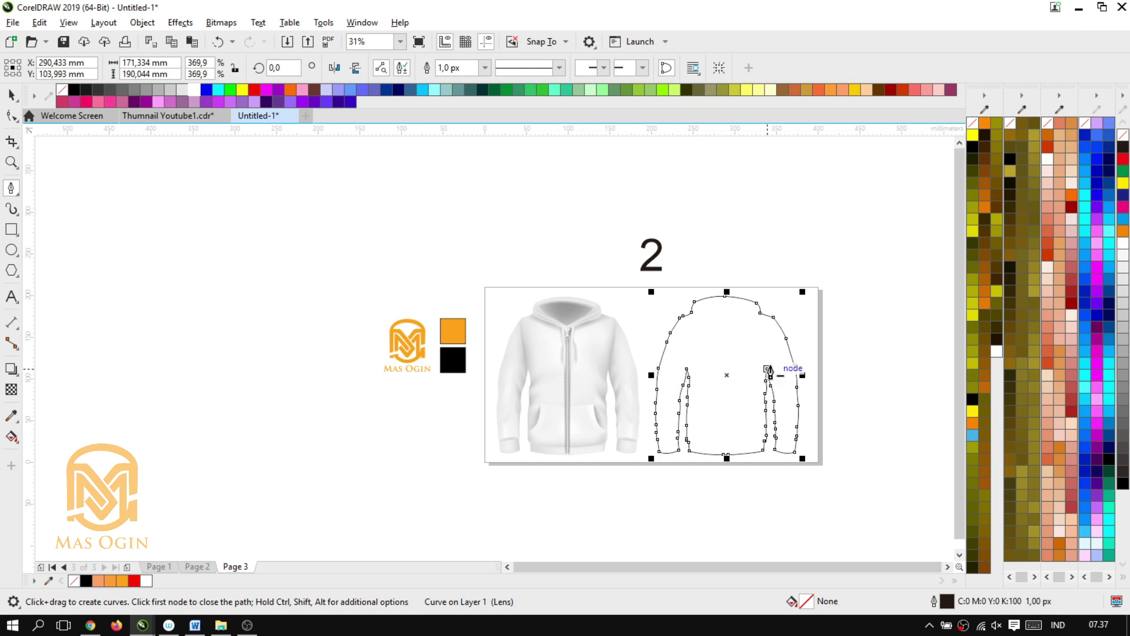
pyautogui.scroll(1, 770, 371)
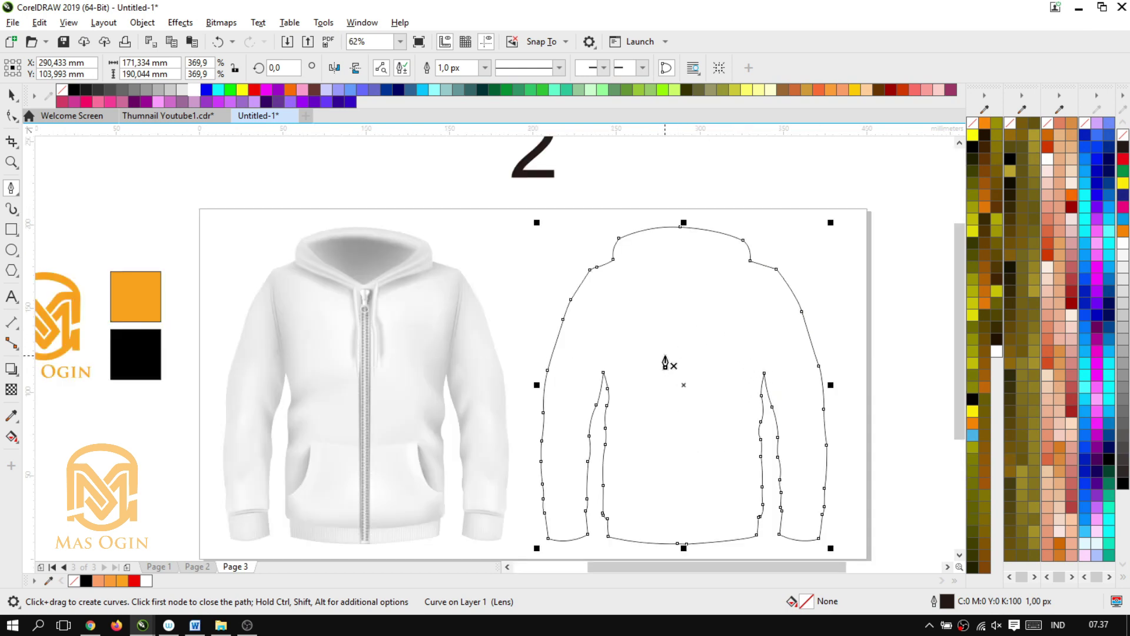
pyautogui.click(11, 95)
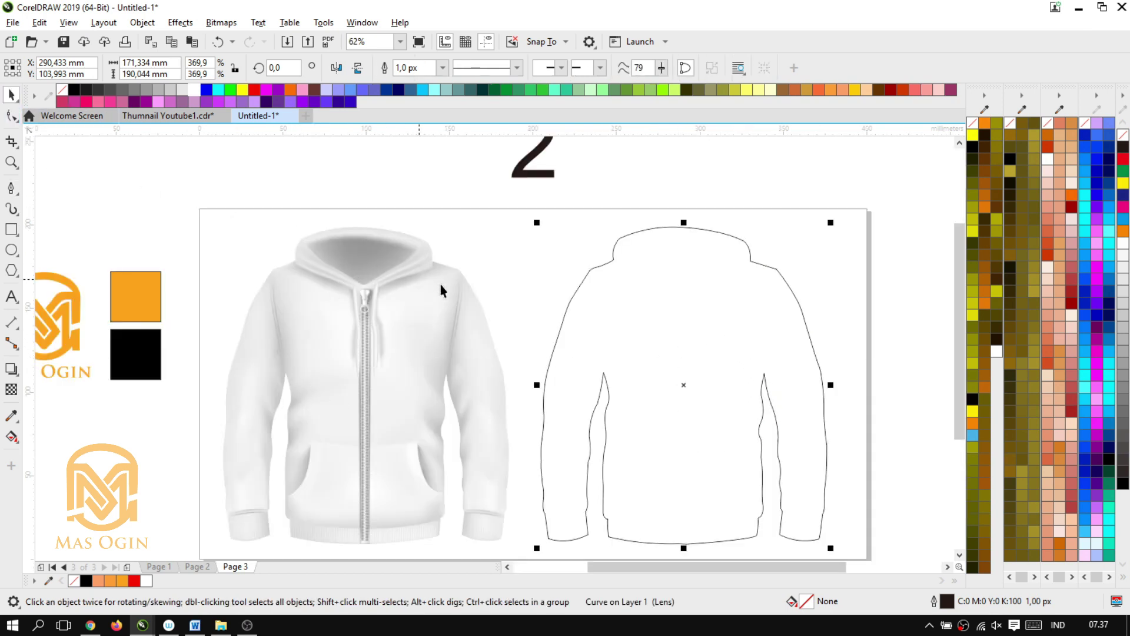
pyautogui.click(427, 211)
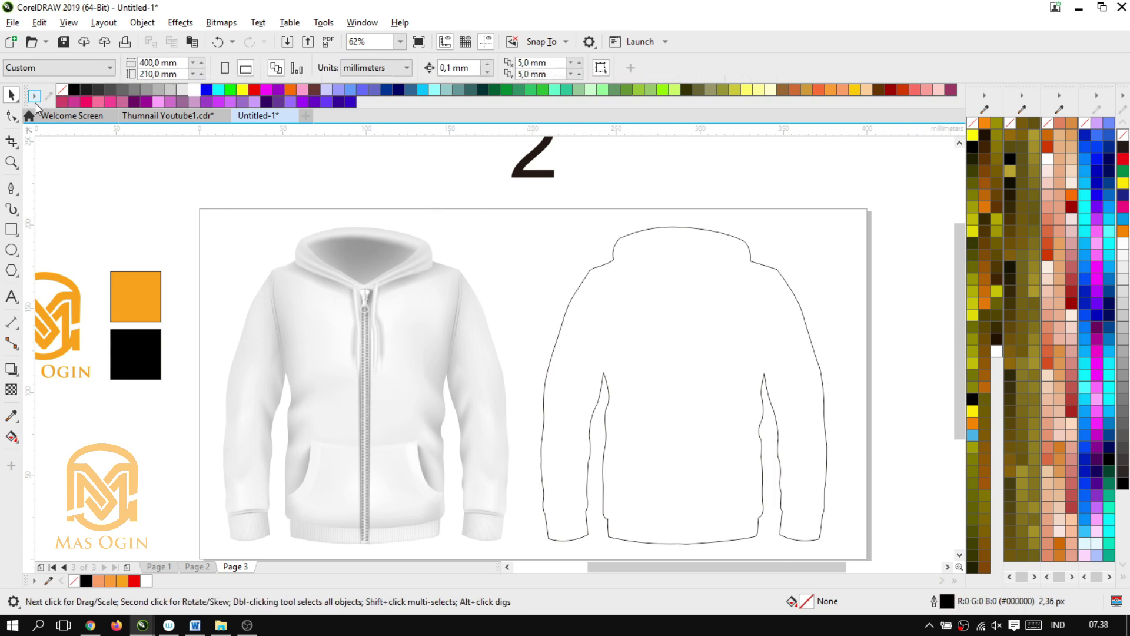
# Step: Fill the traced hoodie curve with the orange sampled from the square swatch and set its outline width to None
pyautogui.click(643, 272)
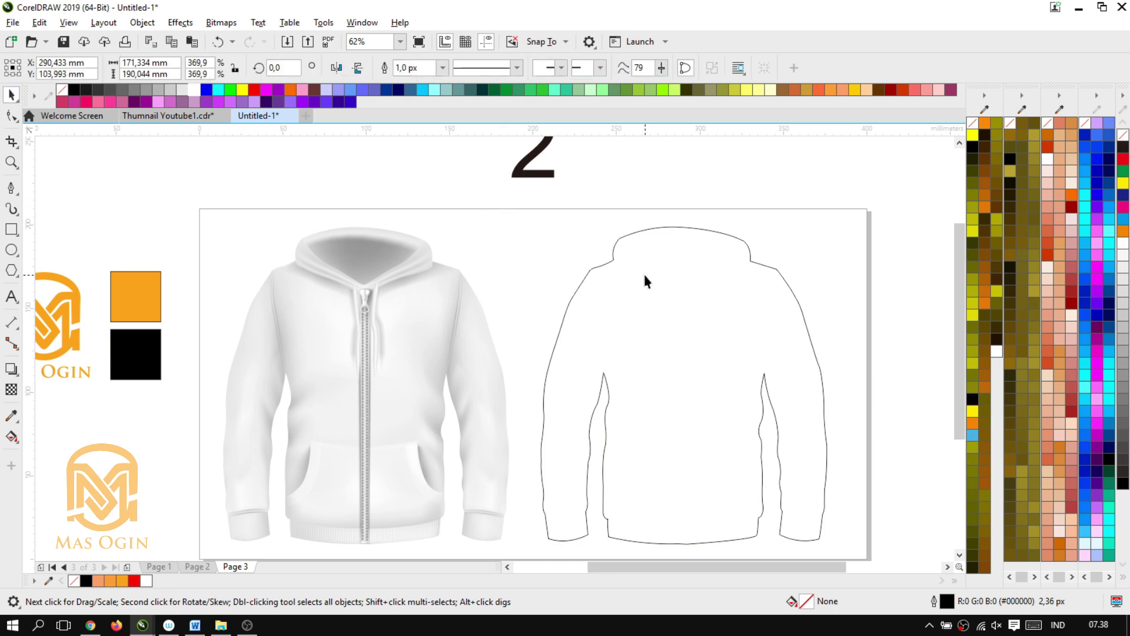
pyautogui.click(12, 416)
pyautogui.click(149, 289)
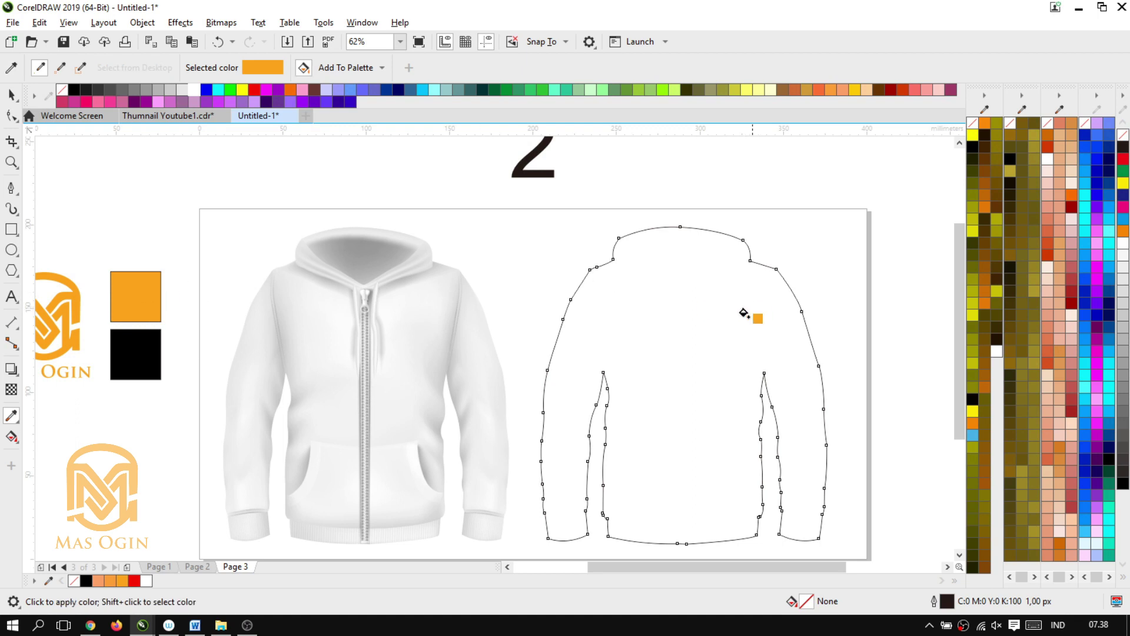
pyautogui.click(708, 315)
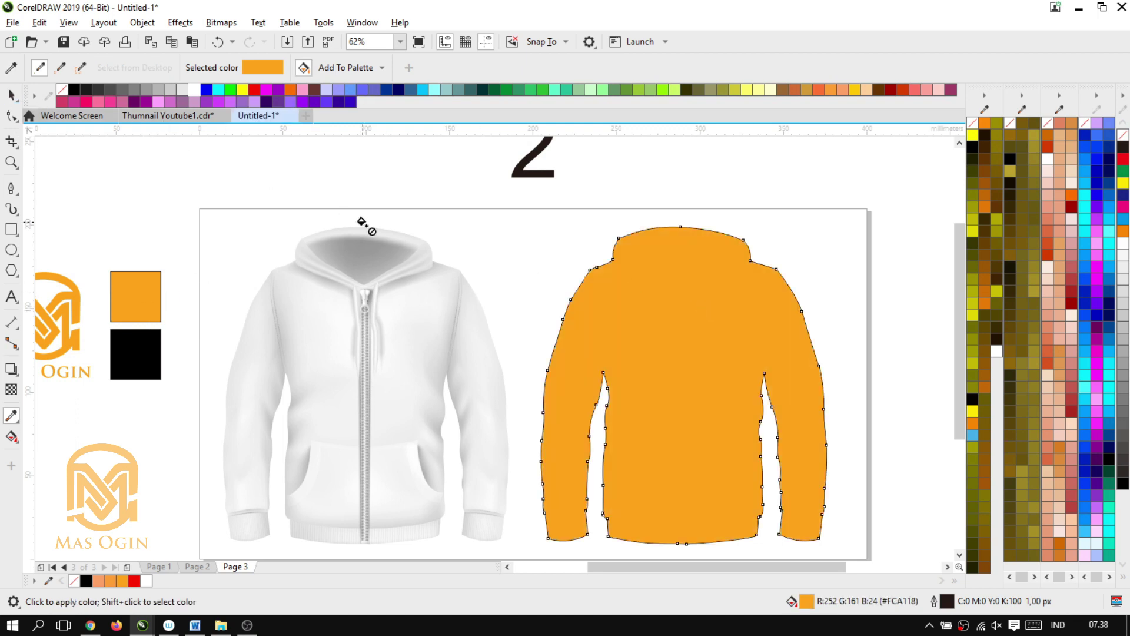
pyautogui.press('space')
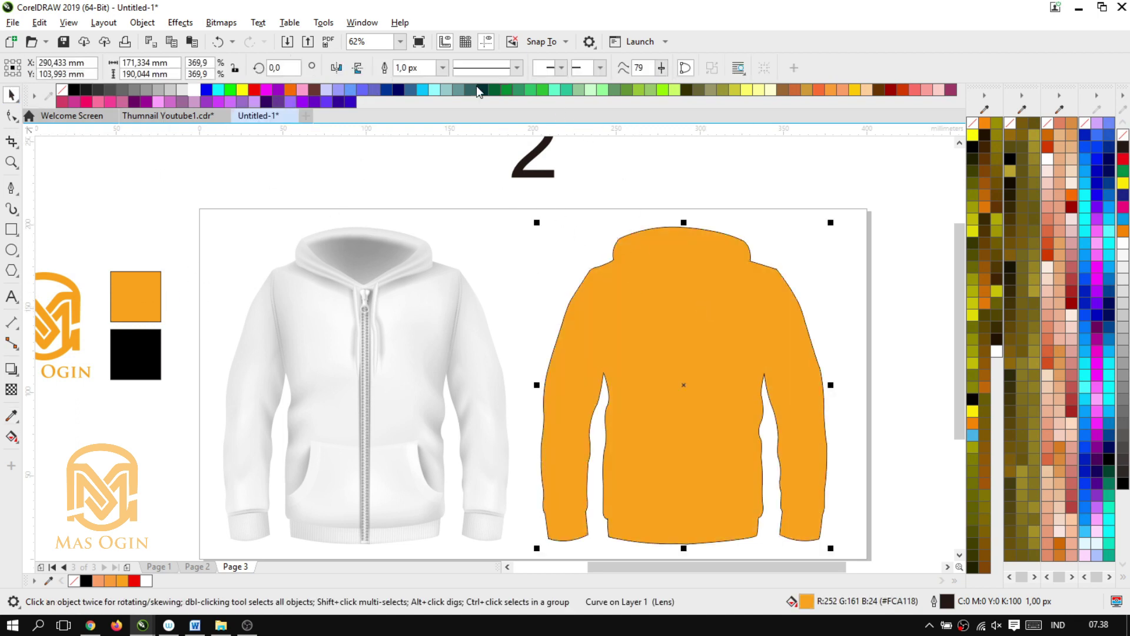
pyautogui.click(443, 68)
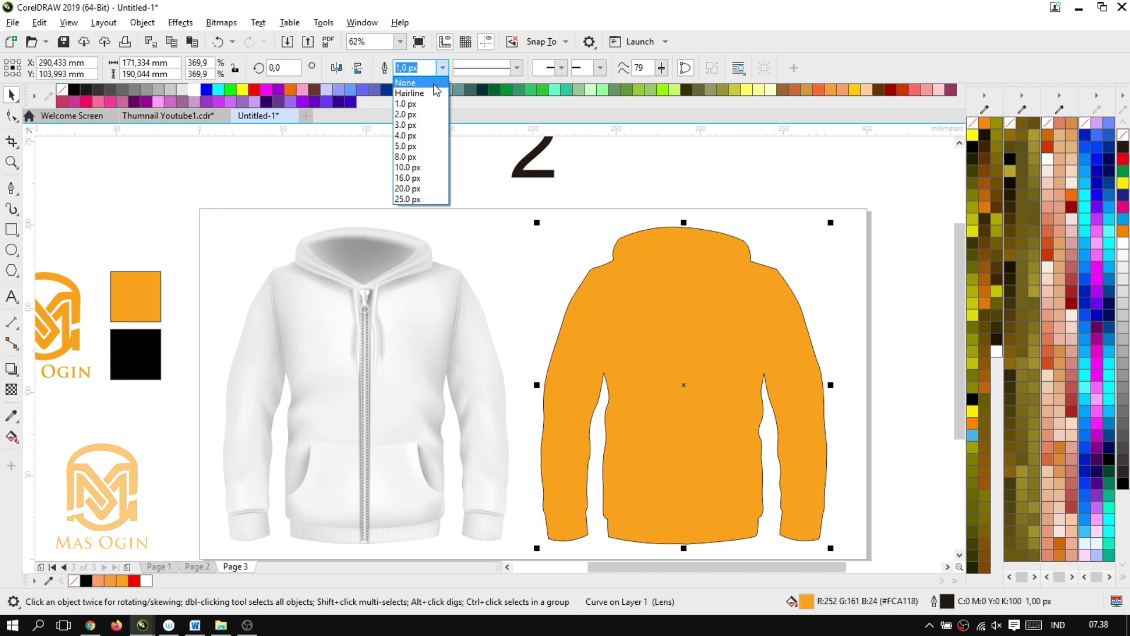
pyautogui.click(435, 85)
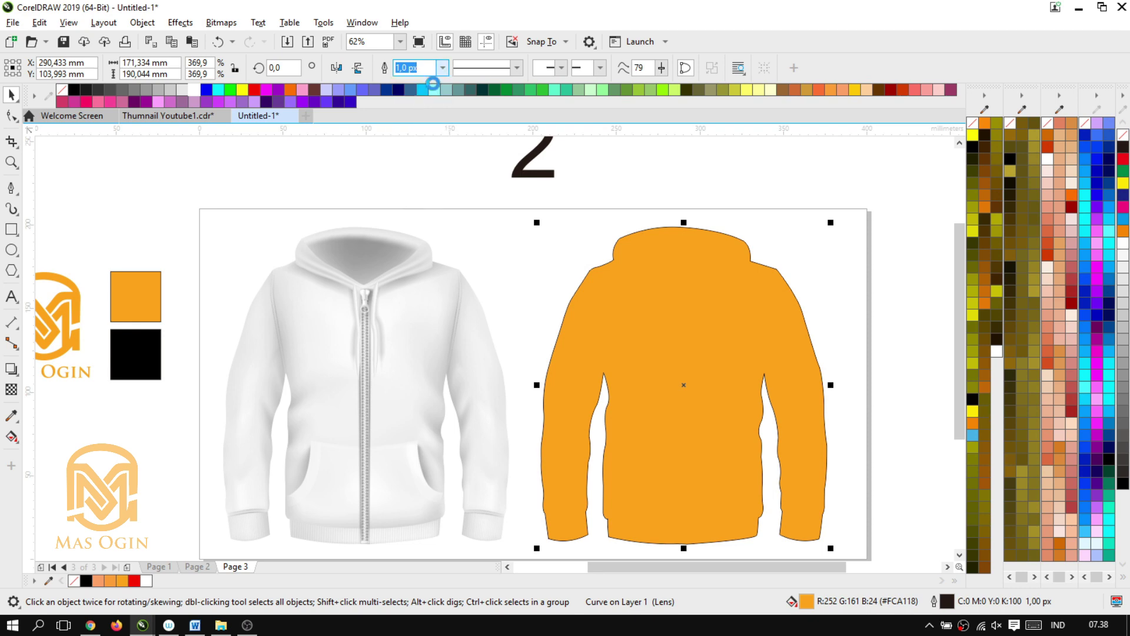
# Step: Move the orange hoodie shape directly beneath the white hoodie photo so that their contours line up
pyautogui.click(437, 315)
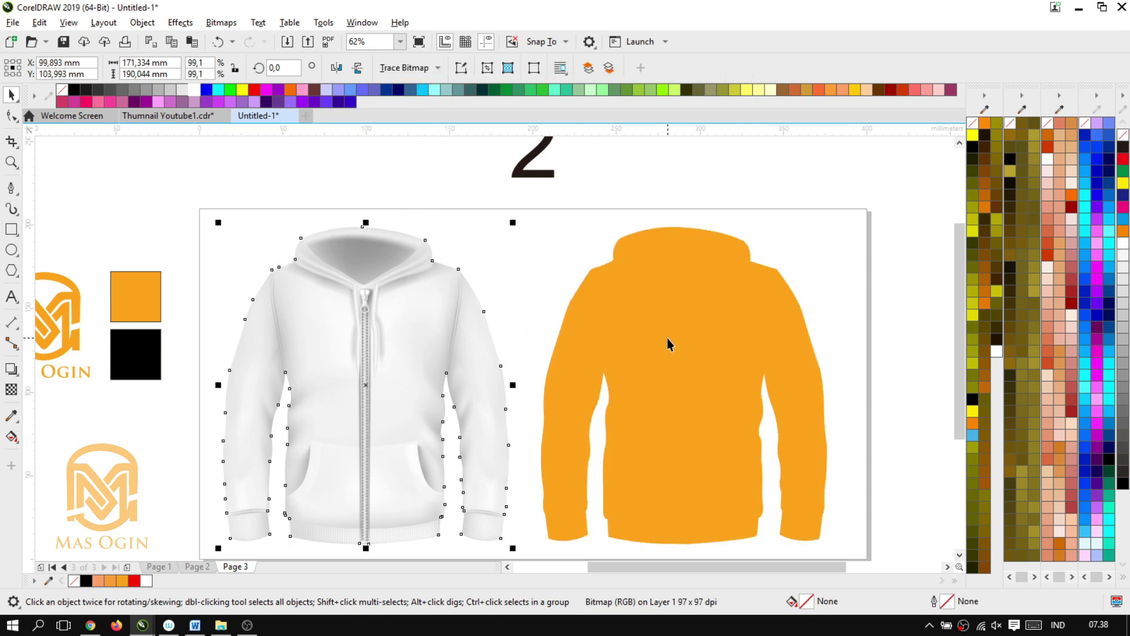
pyautogui.click(683, 335)
pyautogui.moveTo(684, 335); pyautogui.dragTo(374, 324)
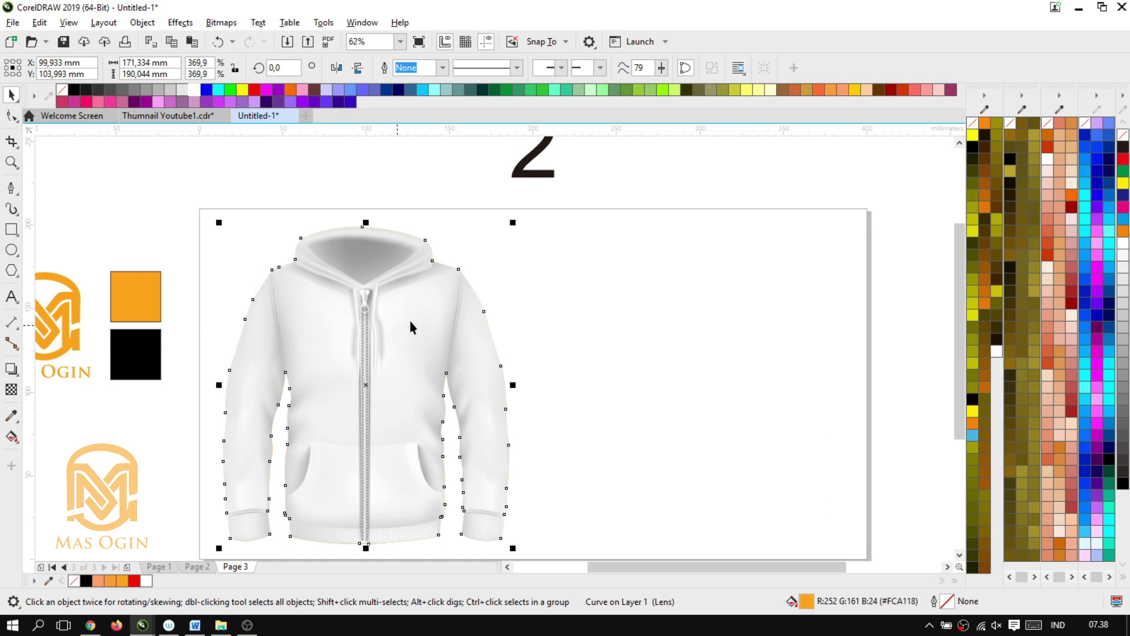
pyautogui.click(590, 304)
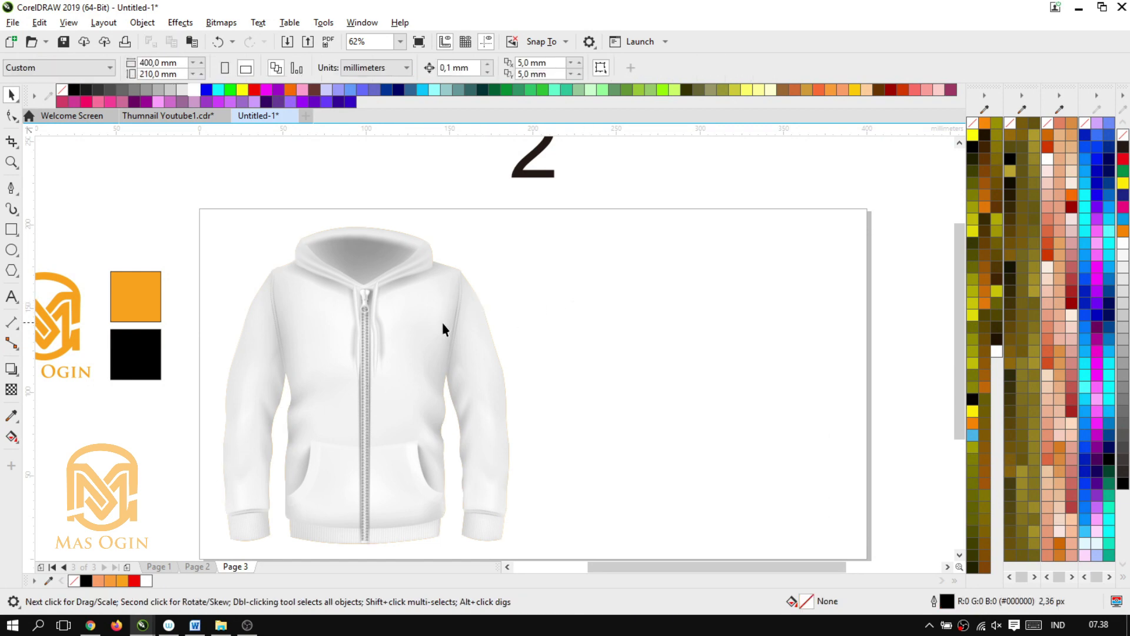
pyautogui.click(388, 333)
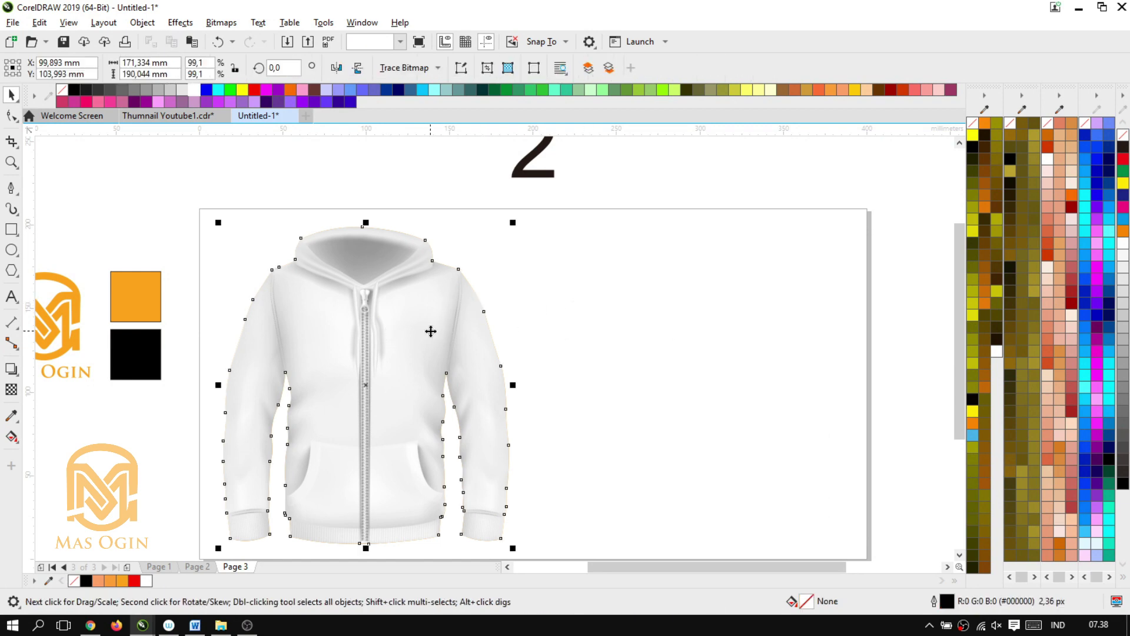
pyautogui.scroll(-2, 371, 338)
pyautogui.scroll(2, 302, 355)
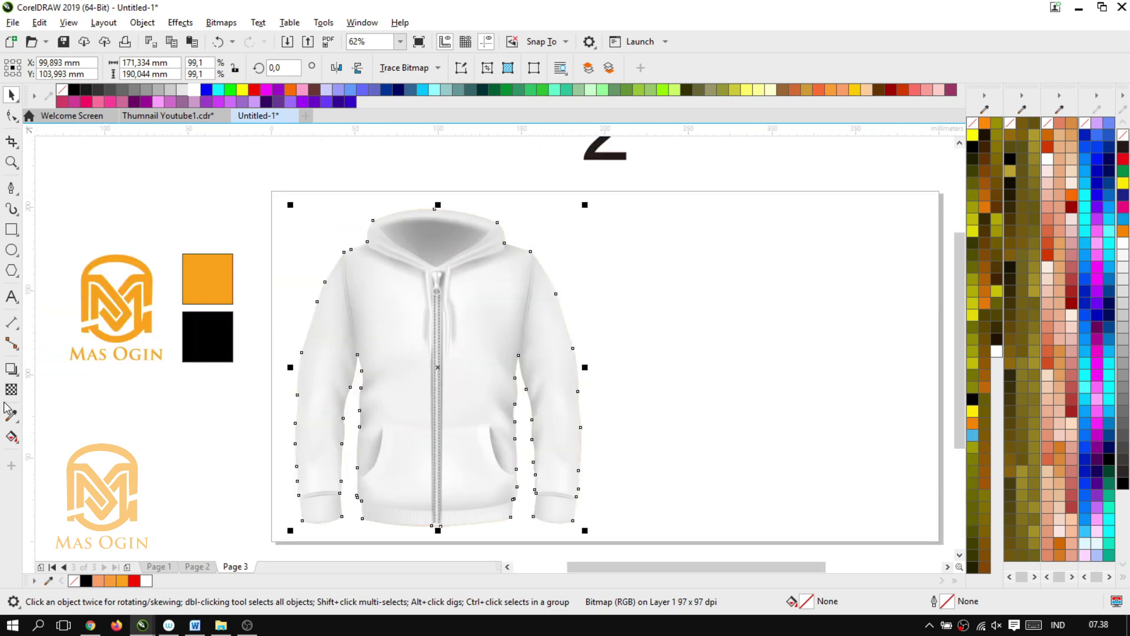
pyautogui.click(683, 299)
pyautogui.click(437, 324)
pyautogui.click(715, 297)
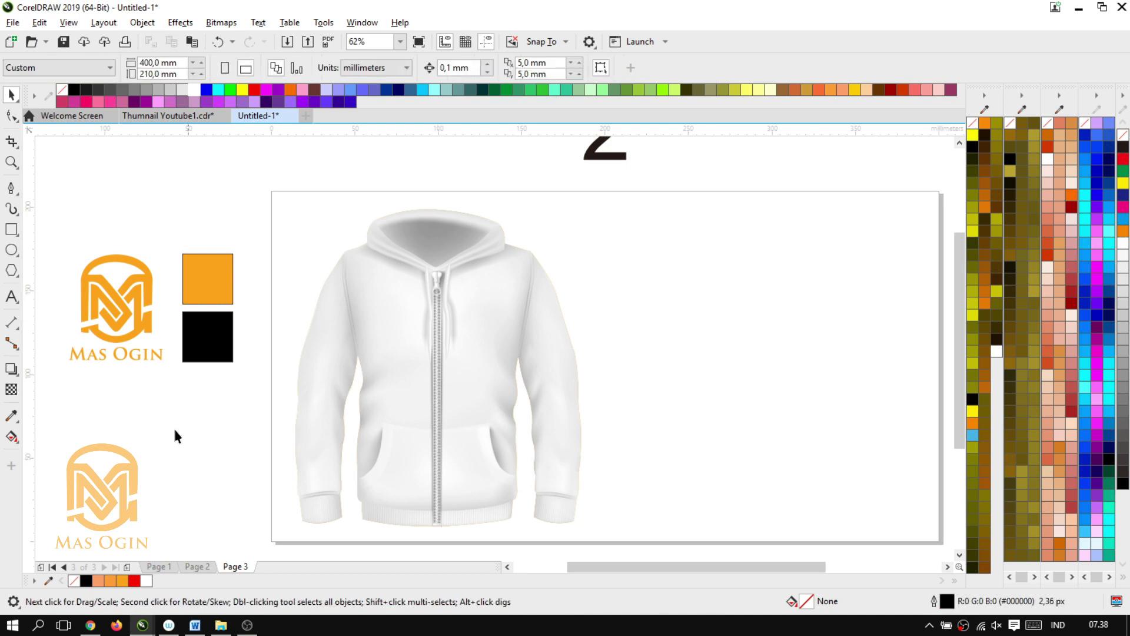
pyautogui.click(360, 302)
pyautogui.click(722, 292)
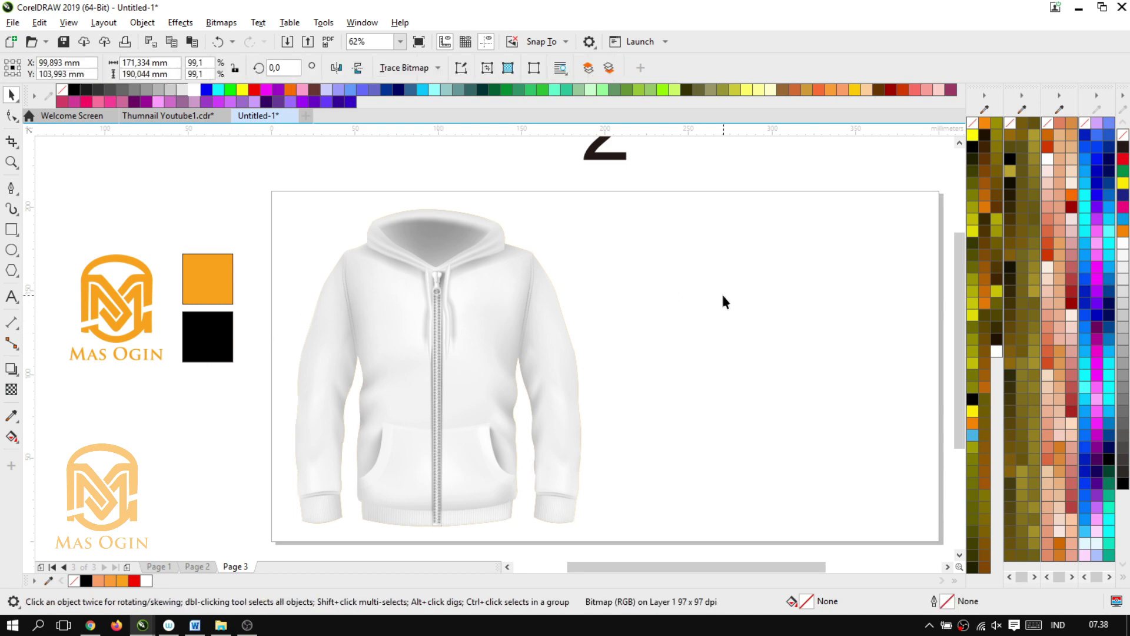
# Step: Apply a uniform transparency of 5 to the hoodie photo with the Multiply merge mode
pyautogui.click(440, 294)
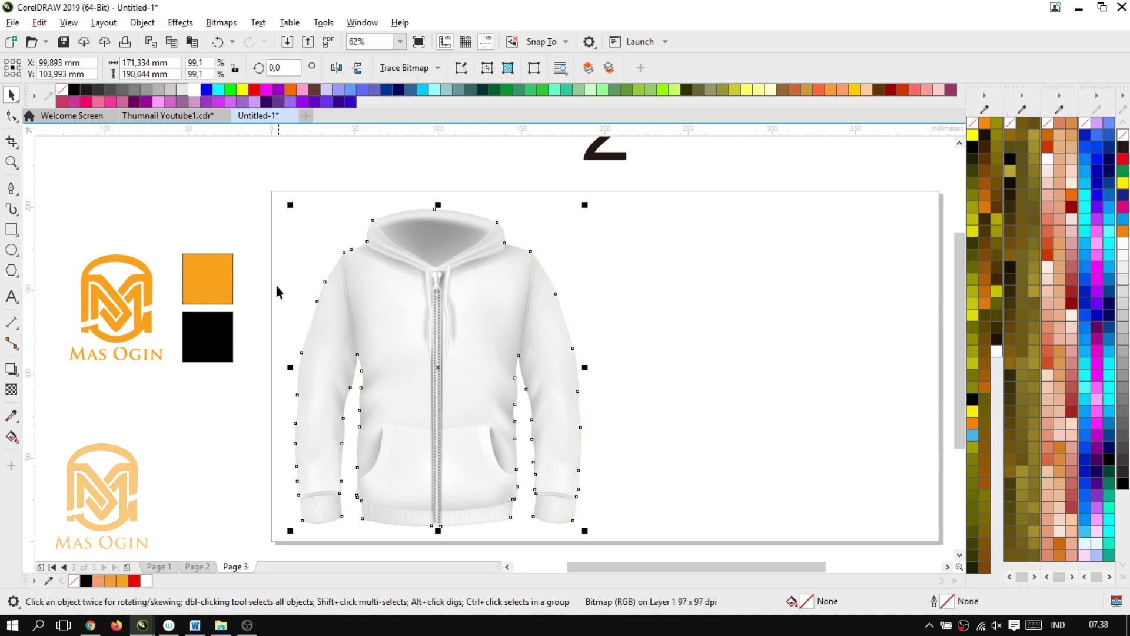
pyautogui.click(10, 390)
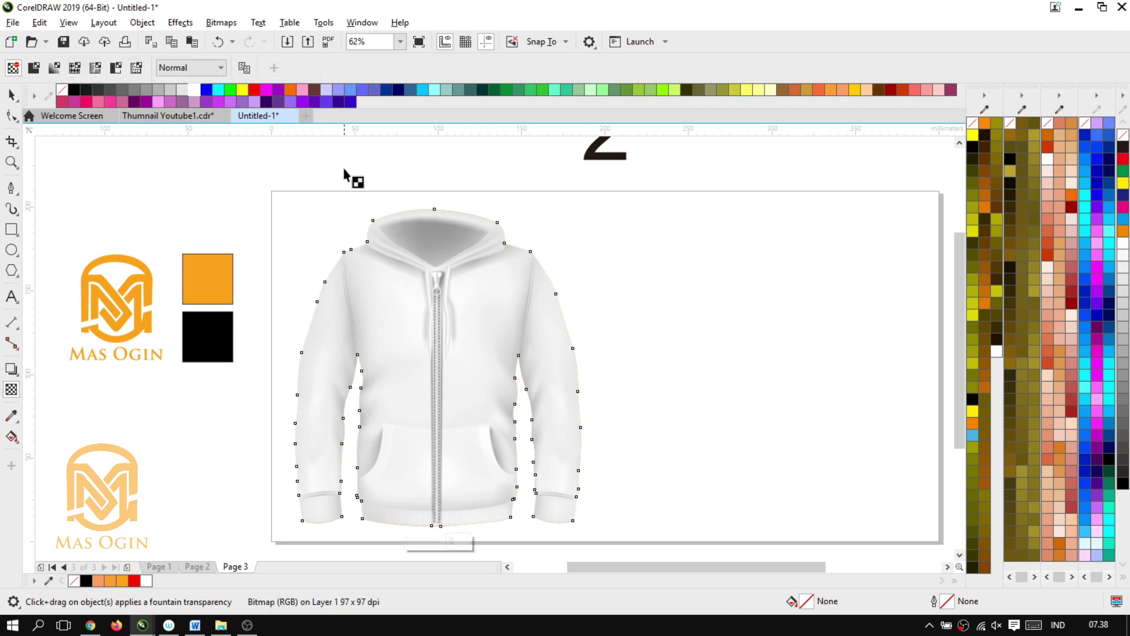
pyautogui.click(34, 67)
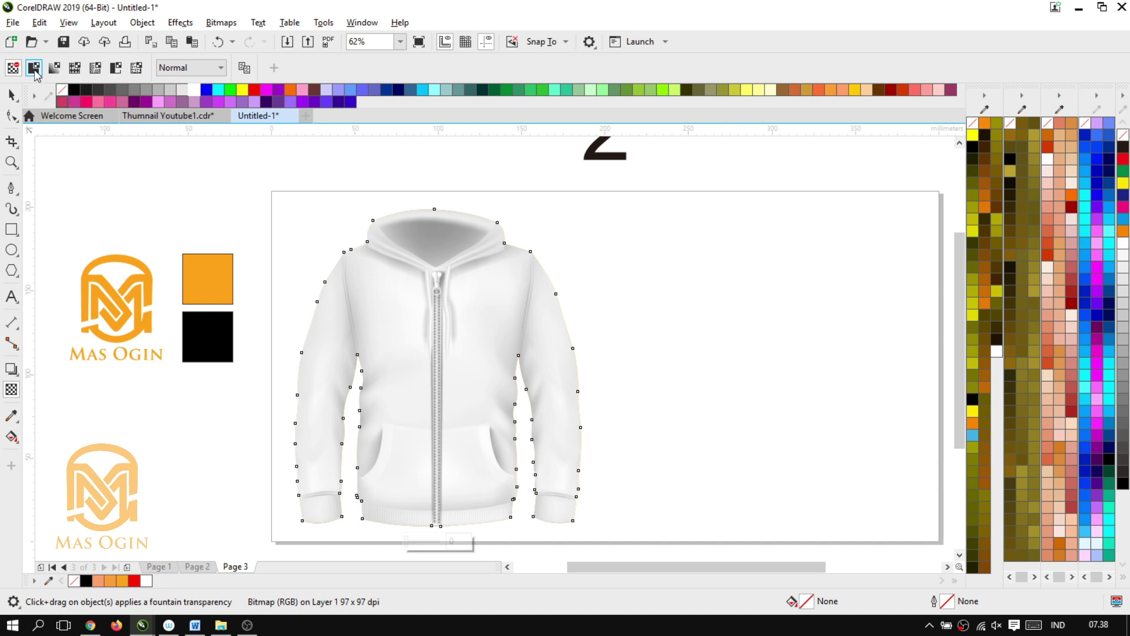
pyautogui.click(174, 68)
pyautogui.click(175, 141)
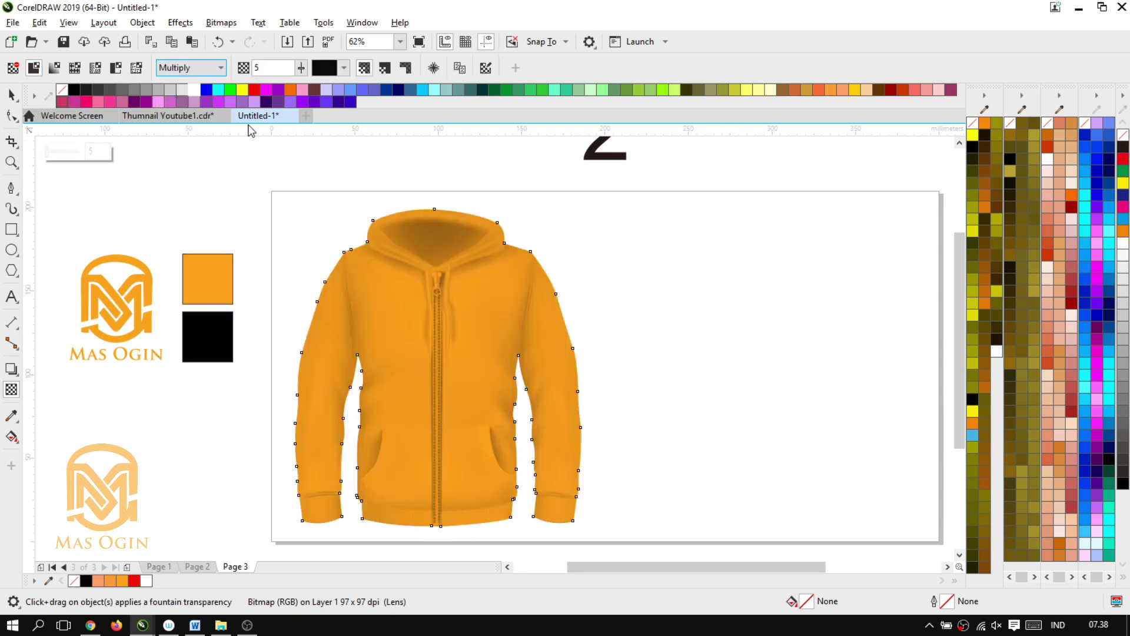
pyautogui.click(338, 69)
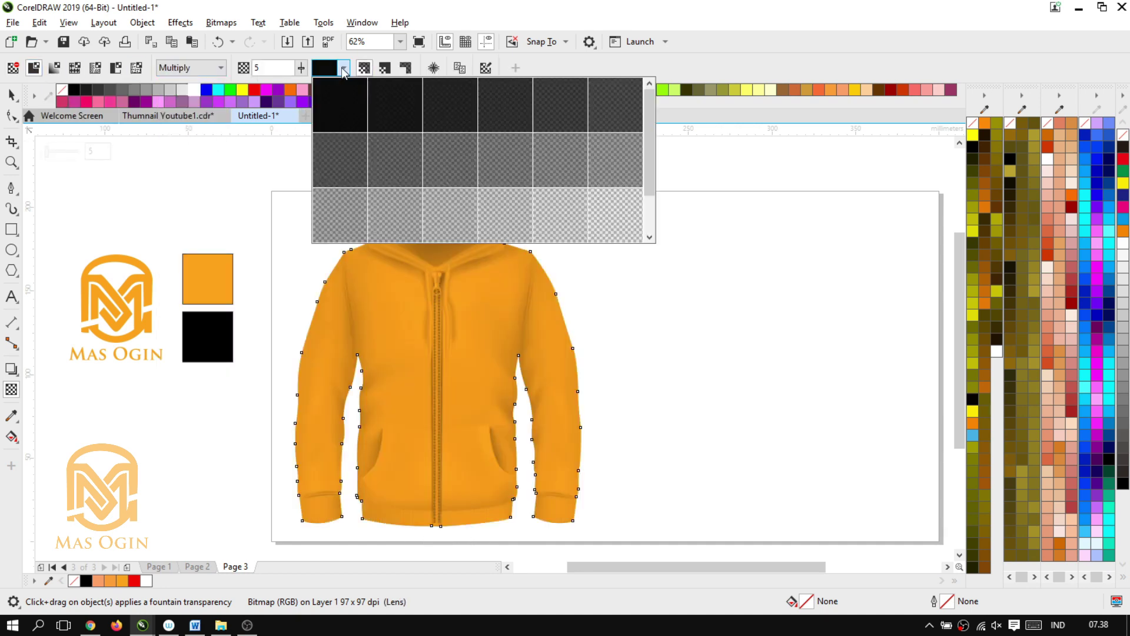
pyautogui.click(352, 112)
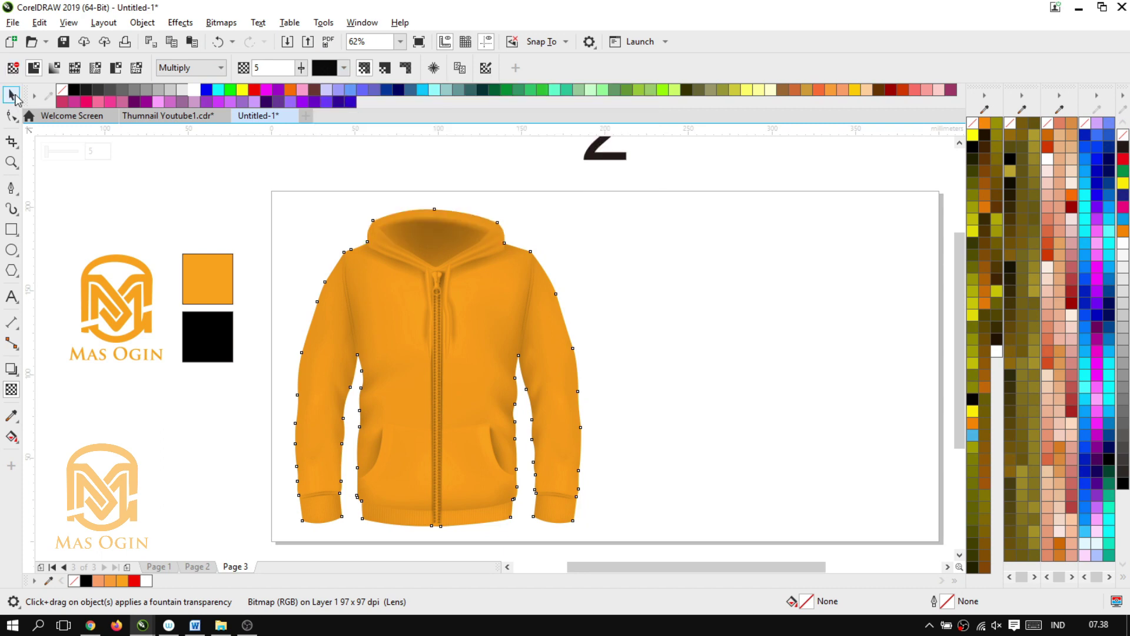
# Step: Try moving the orange shape out from under the hoodie photo, and undo the move
pyautogui.click(11, 95)
pyautogui.click(681, 215)
pyautogui.click(507, 285)
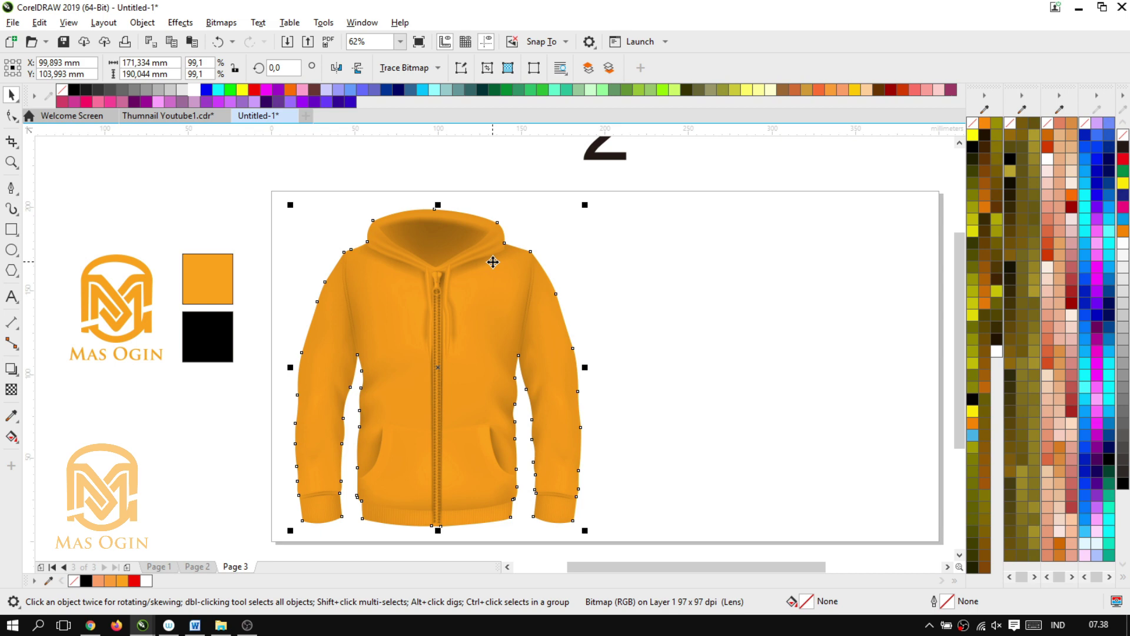
pyautogui.click(616, 276)
pyautogui.click(497, 296)
pyautogui.moveTo(458, 292); pyautogui.dragTo(663, 283)
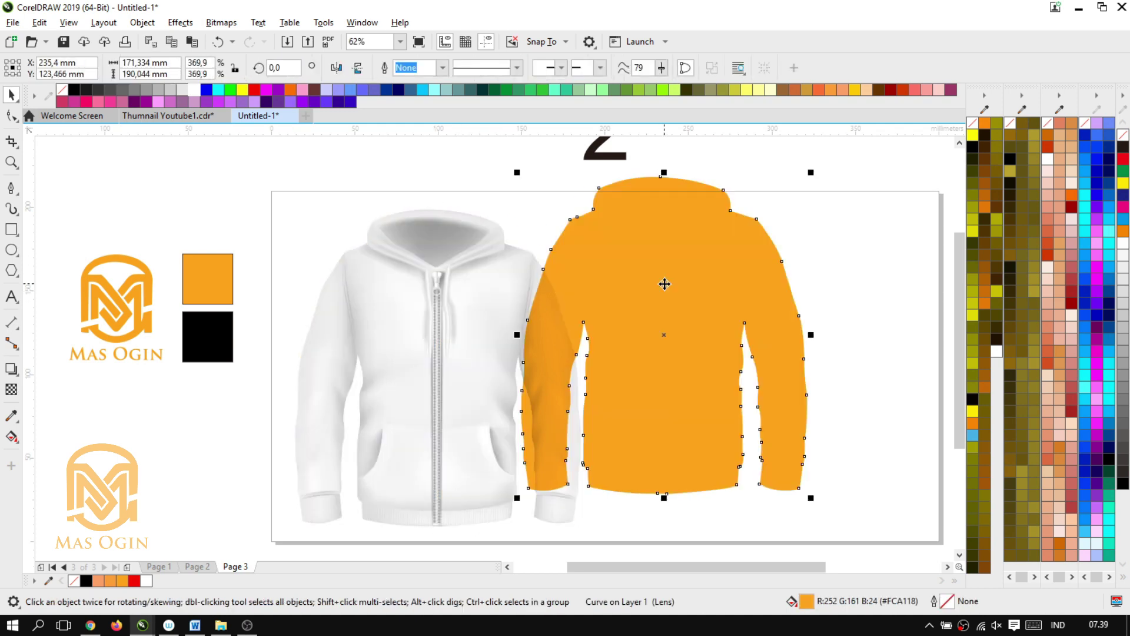
pyautogui.hotkey('ctrl', 'z')
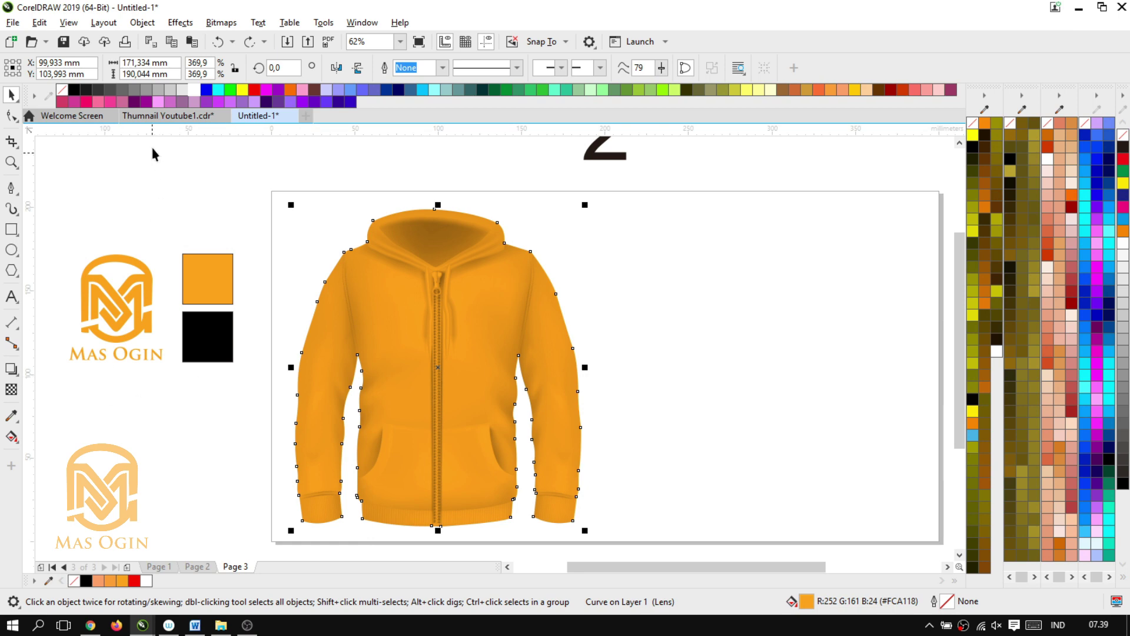
# Step: Test black, light grey, green, yellow, red and orange fills on the hoodie shape, ending with light cyan #99FFFF
pyautogui.click(73, 93)
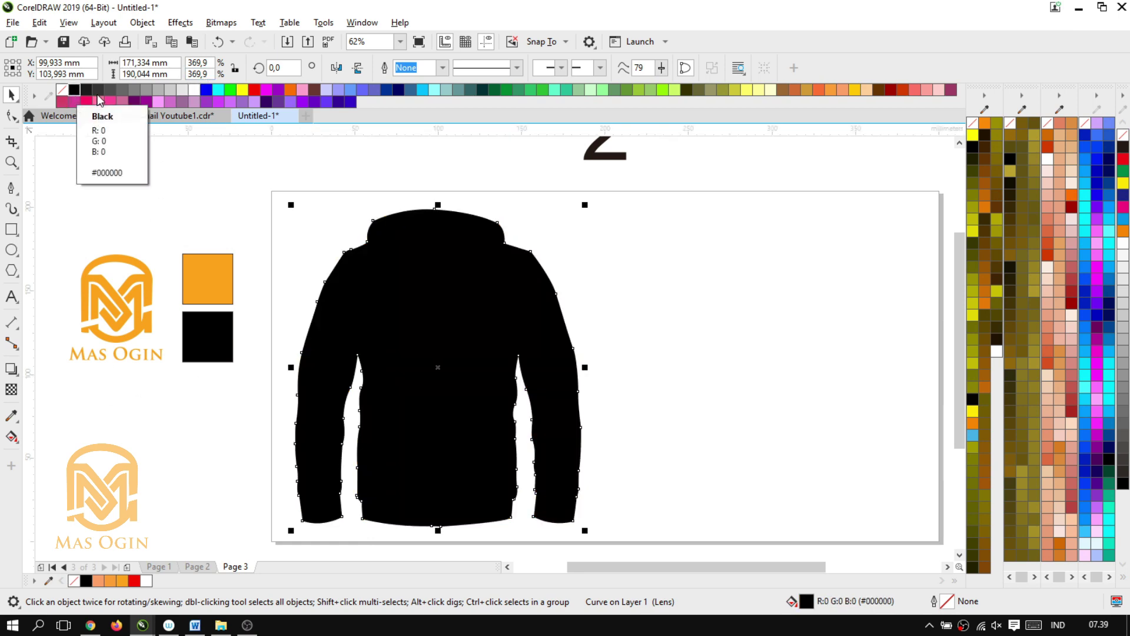
pyautogui.click(170, 90)
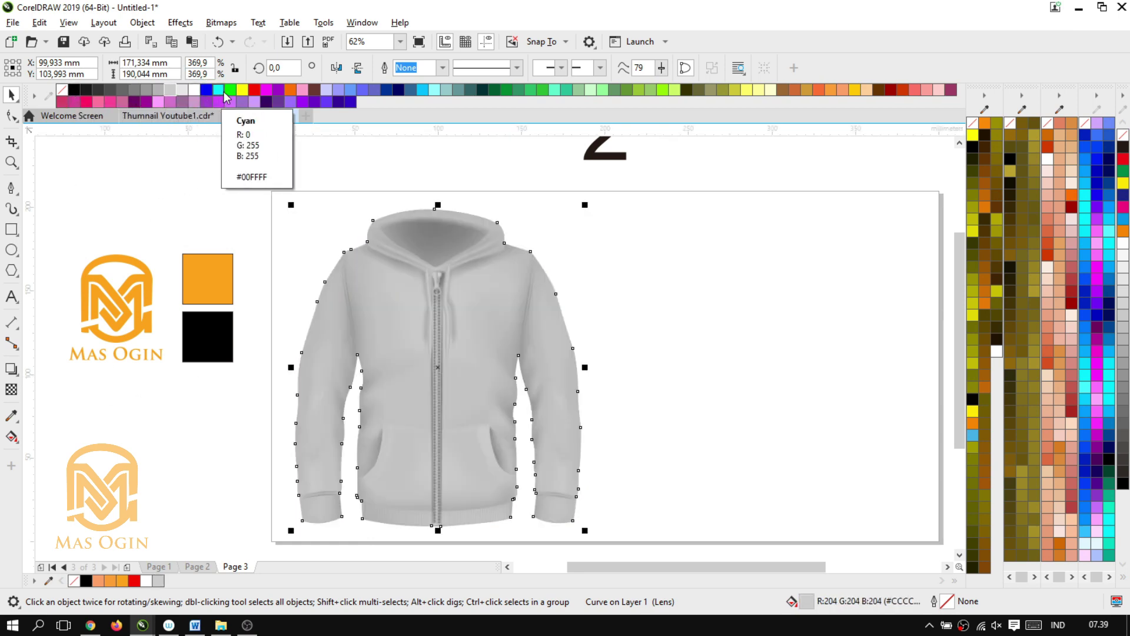
pyautogui.click(231, 90)
pyautogui.click(242, 90)
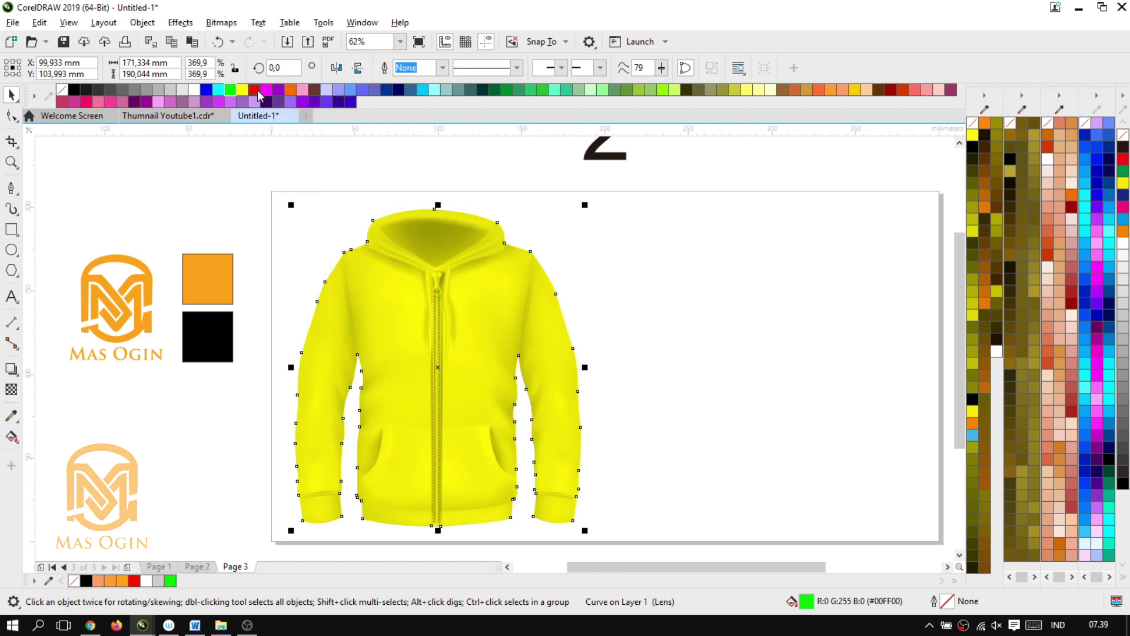
pyautogui.click(254, 90)
pyautogui.click(290, 90)
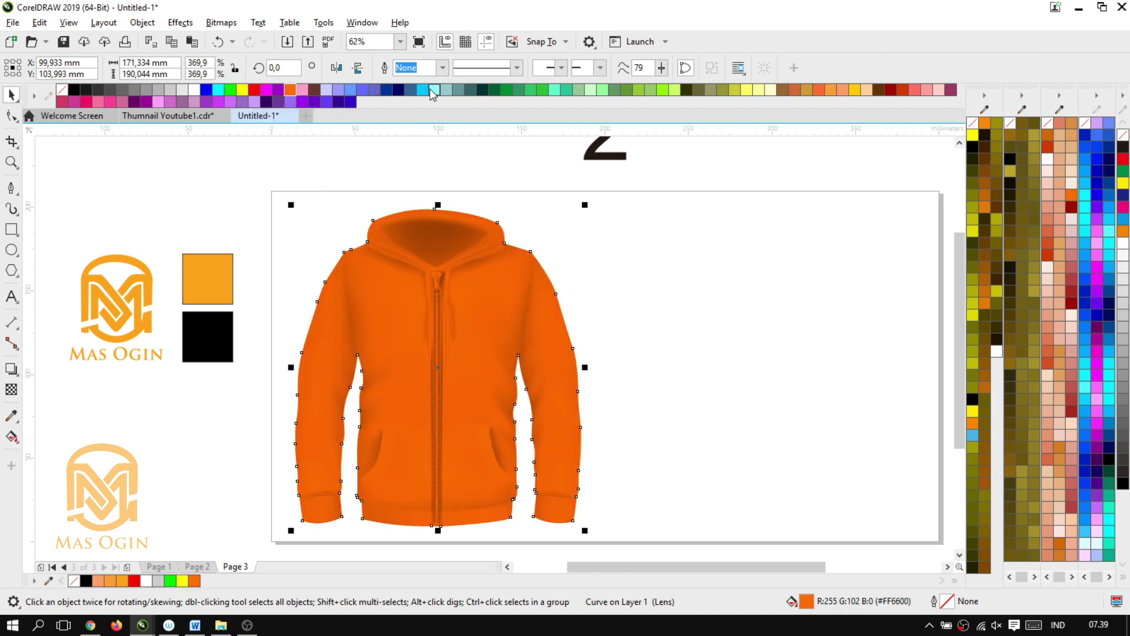
pyautogui.click(435, 89)
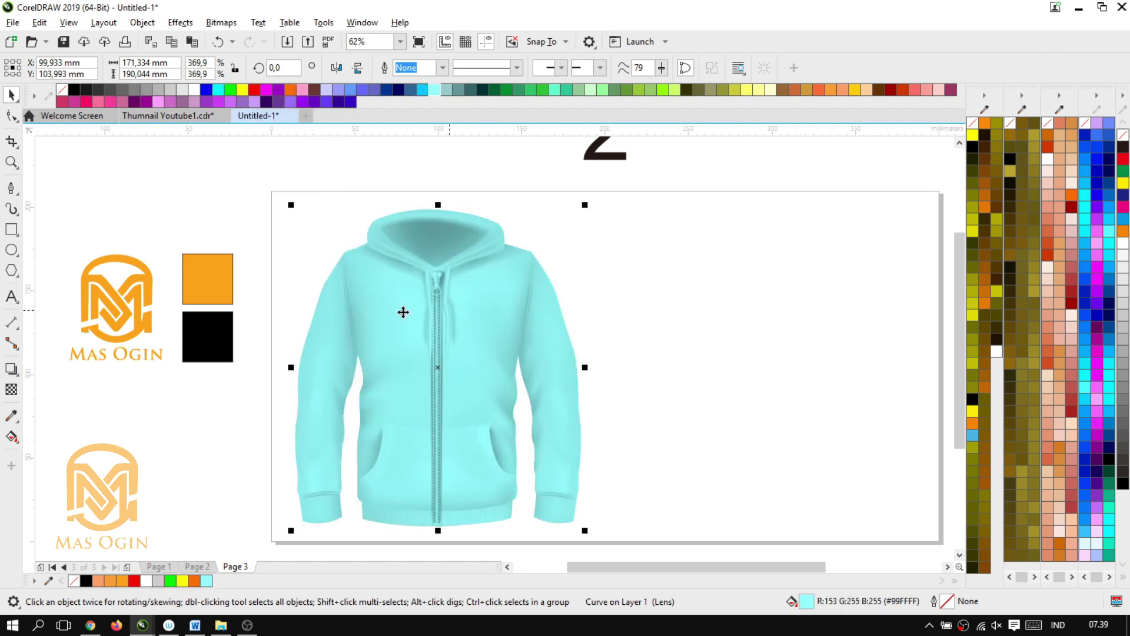
# Step: Duplicate the blended hoodie photo in place over the light cyan shape to deepen the shading
pyautogui.click(569, 287)
pyautogui.click(686, 312)
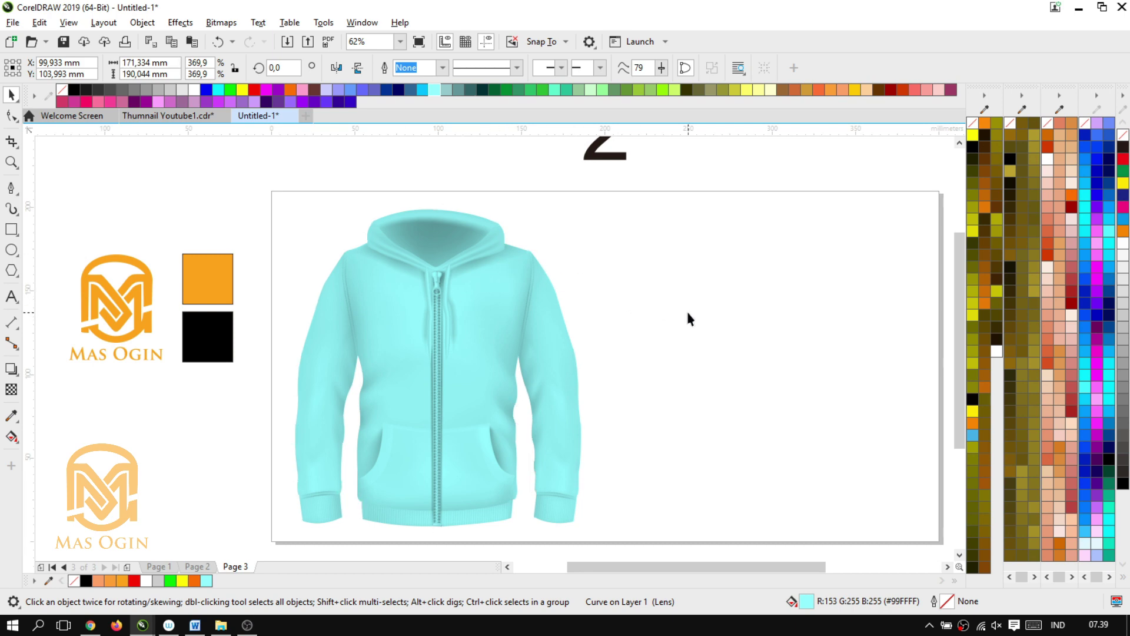
pyautogui.click(484, 306)
pyautogui.click(483, 305)
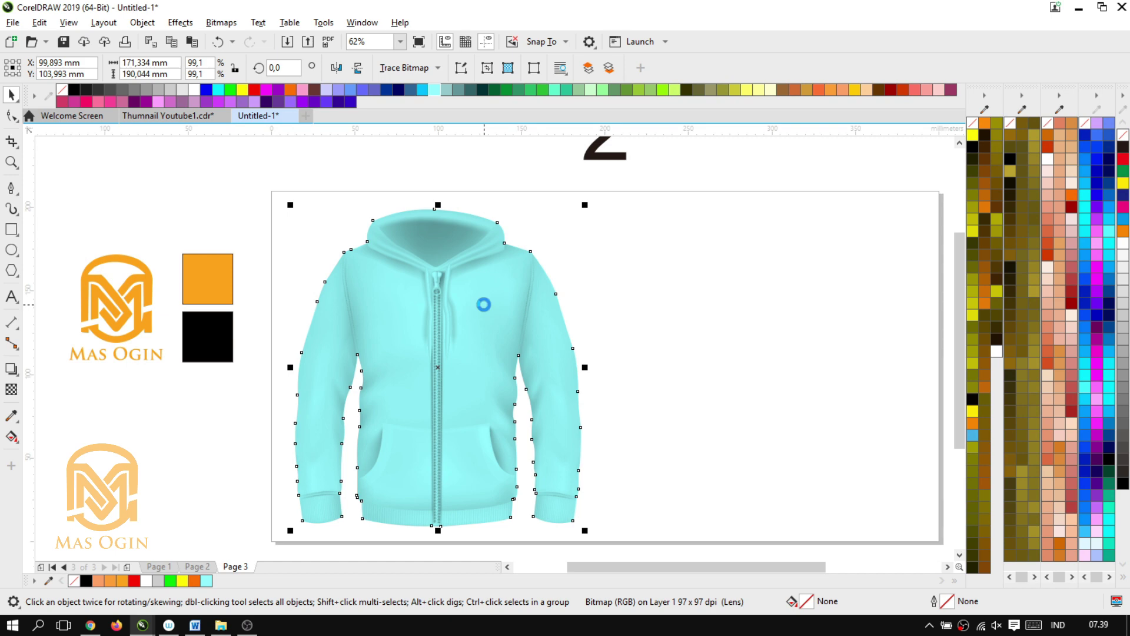
# Step: Group the hoodie shape with both photo layers and move the group to the centre of the page
pyautogui.click(686, 272)
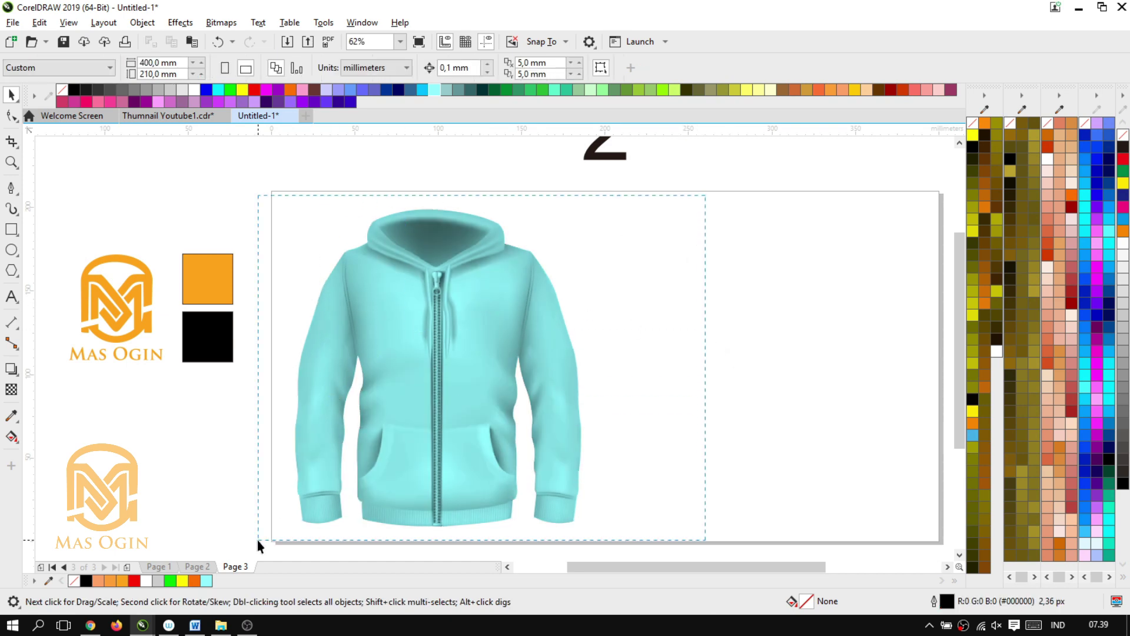
pyautogui.moveTo(257, 540); pyautogui.dragTo(257, 541)
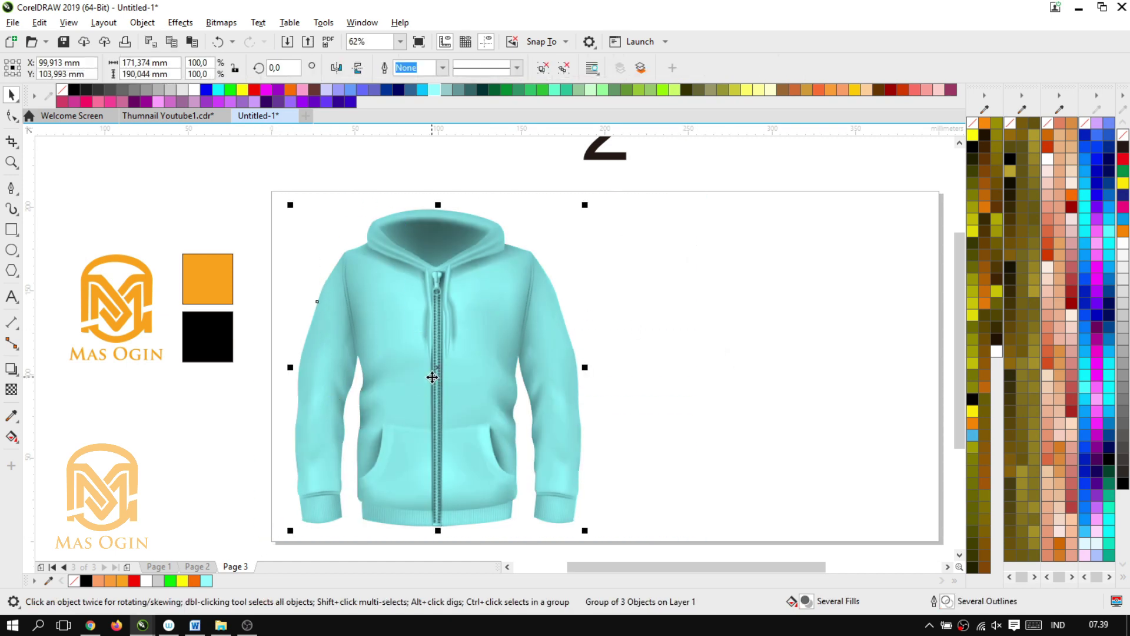
pyautogui.moveTo(432, 377); pyautogui.dragTo(612, 379)
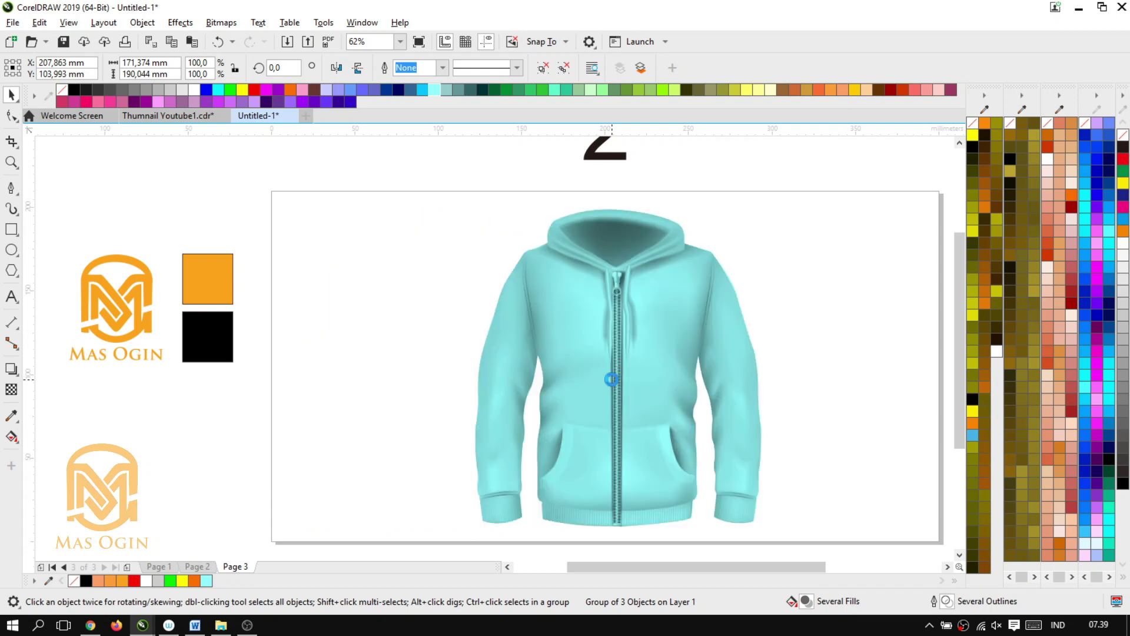
# Step: Move the orange logo in front of the hoodie, onto the chest beside the zip, and fill it with black #000000
pyautogui.click(140, 322)
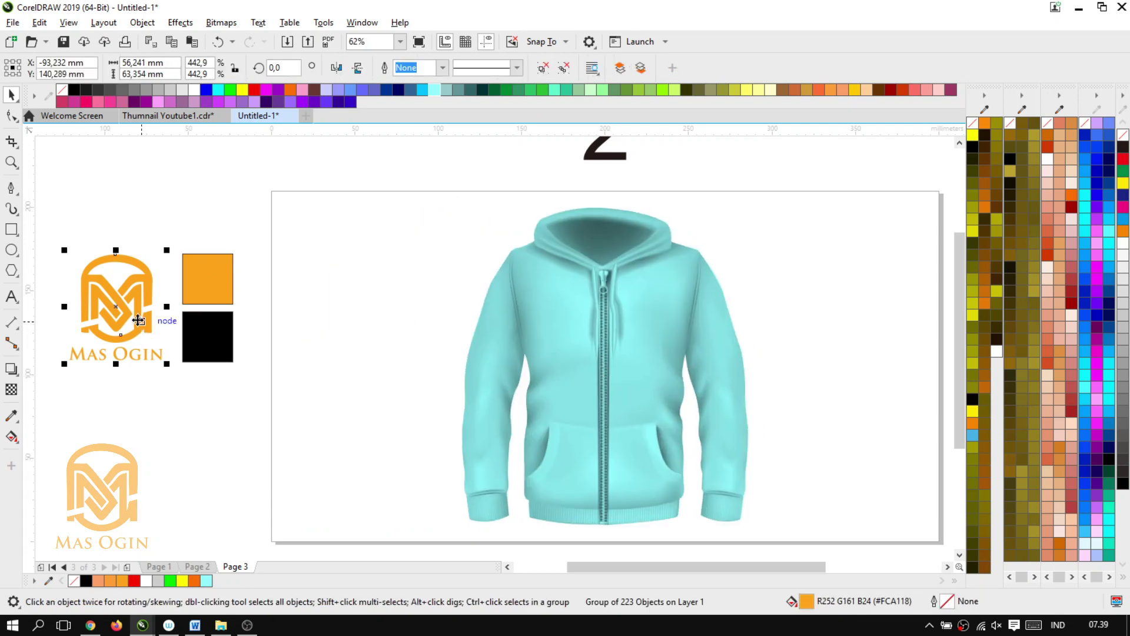
pyautogui.moveTo(139, 319); pyautogui.dragTo(563, 304)
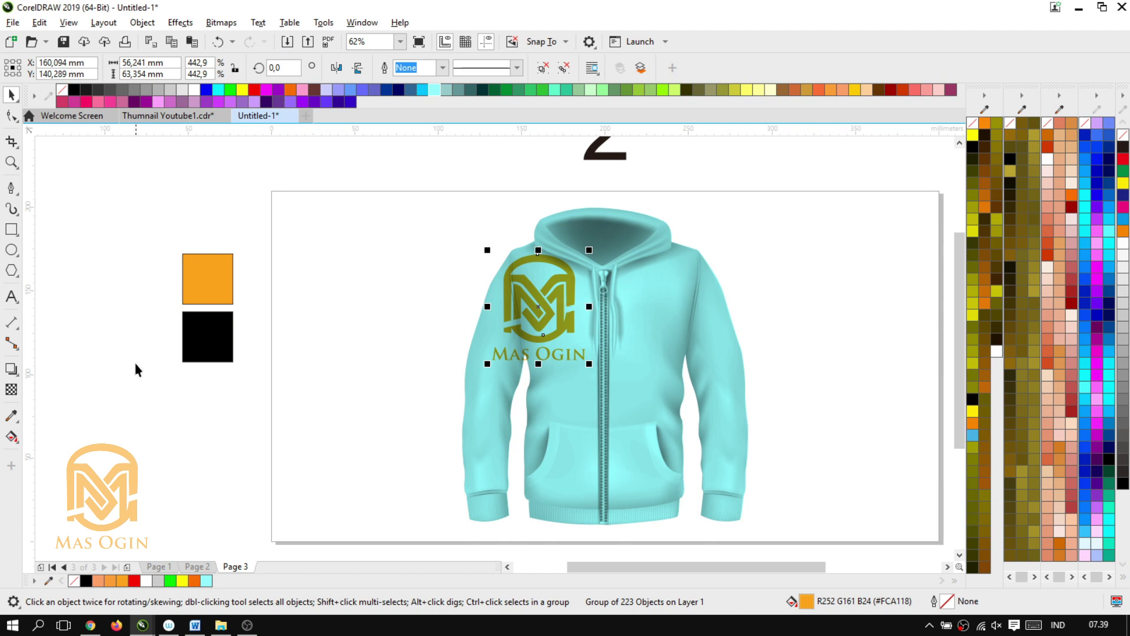
pyautogui.click(86, 580)
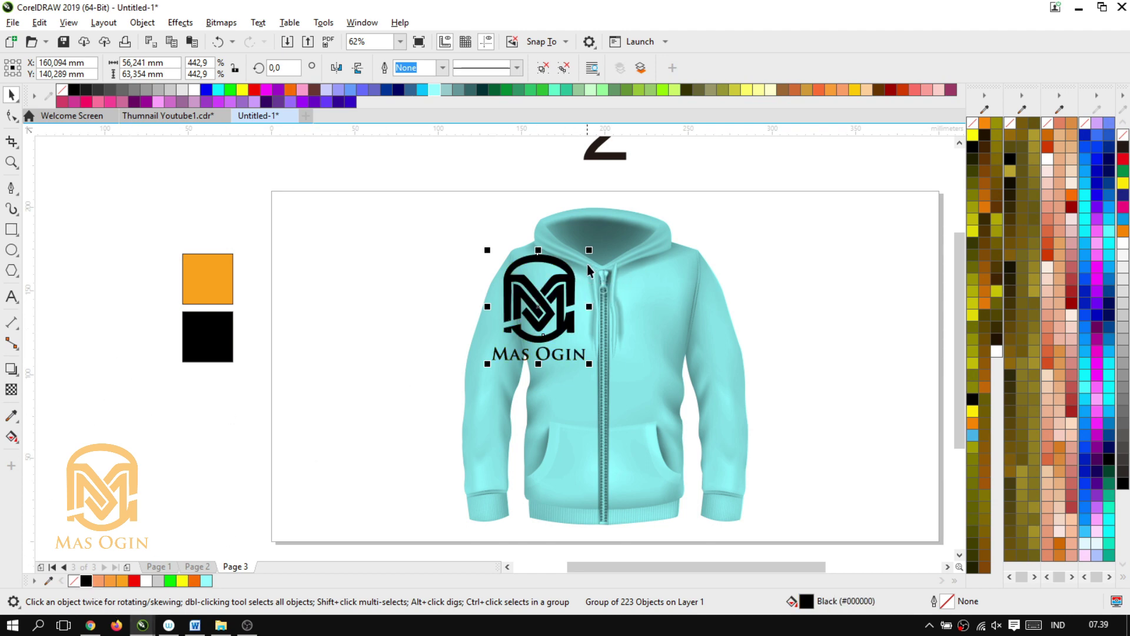
# Step: Scale the black logo down proportionally to about 19 mm wide and 22 mm high on the hoodie's chest beside the zip
pyautogui.moveTo(590, 251); pyautogui.dragTo(527, 330)
pyautogui.scroll(3, 586, 310)
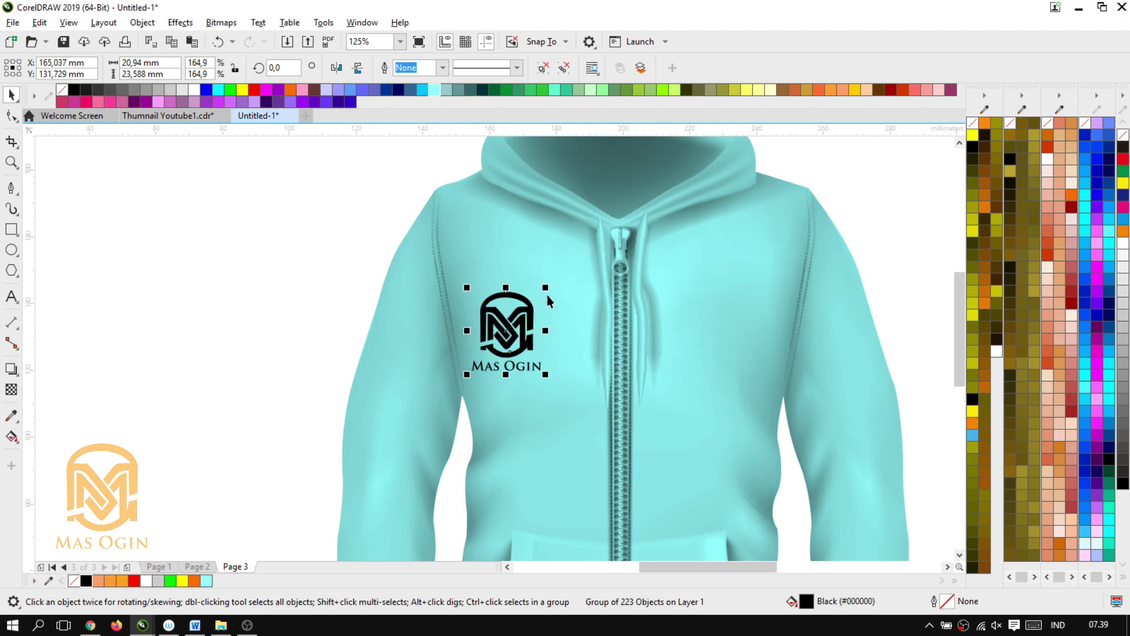
pyautogui.moveTo(548, 290); pyautogui.dragTo(542, 297)
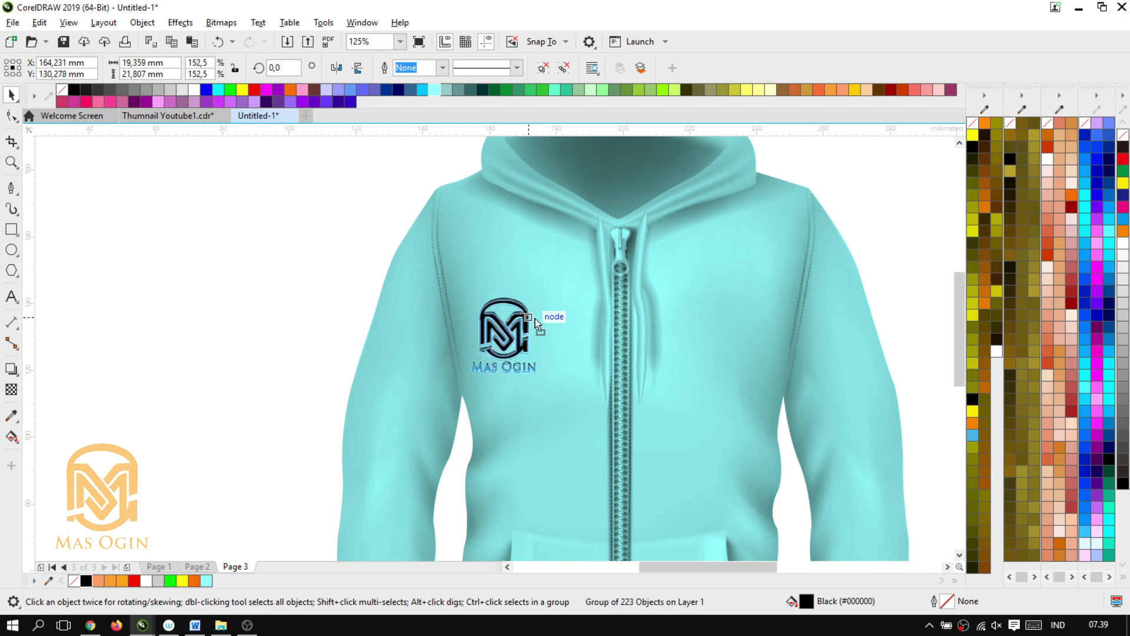
# Step: Group the chest logo with the light cyan hoodie, then deselect the group
pyautogui.scroll(-6, 592, 290)
pyautogui.moveTo(733, 436); pyautogui.dragTo(478, 219)
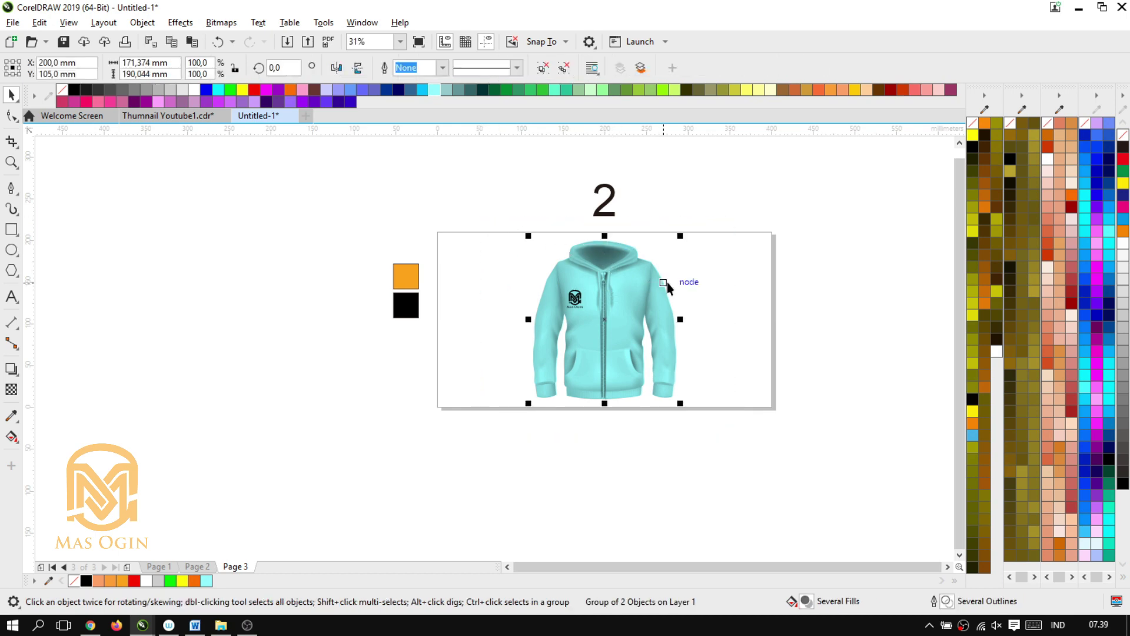
pyautogui.scroll(3, 660, 283)
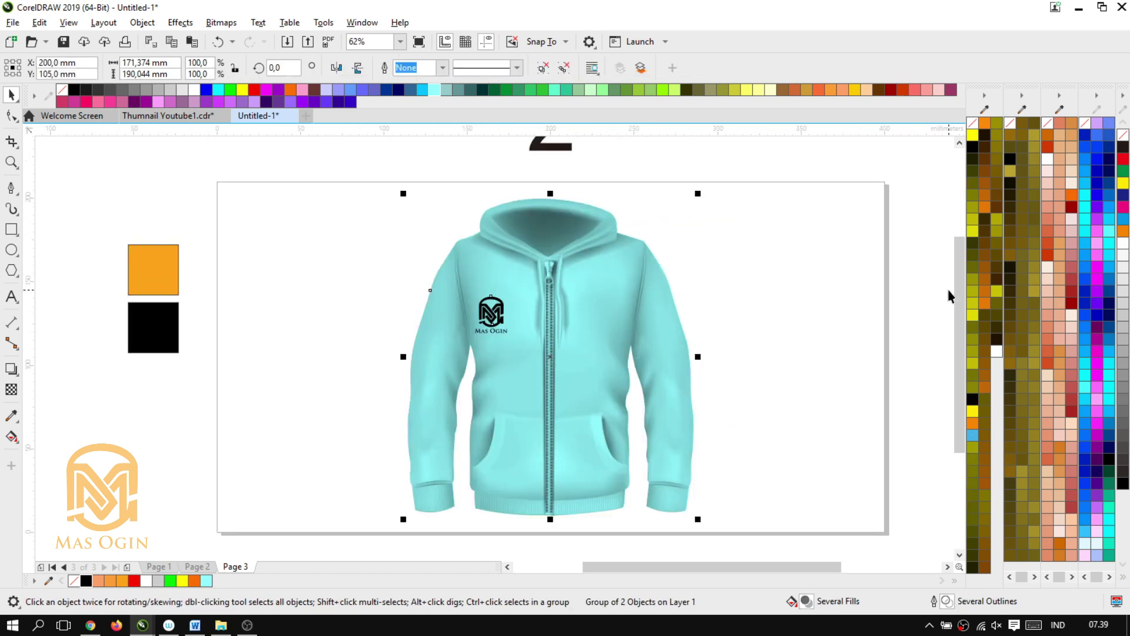
pyautogui.scroll(1, 959, 288)
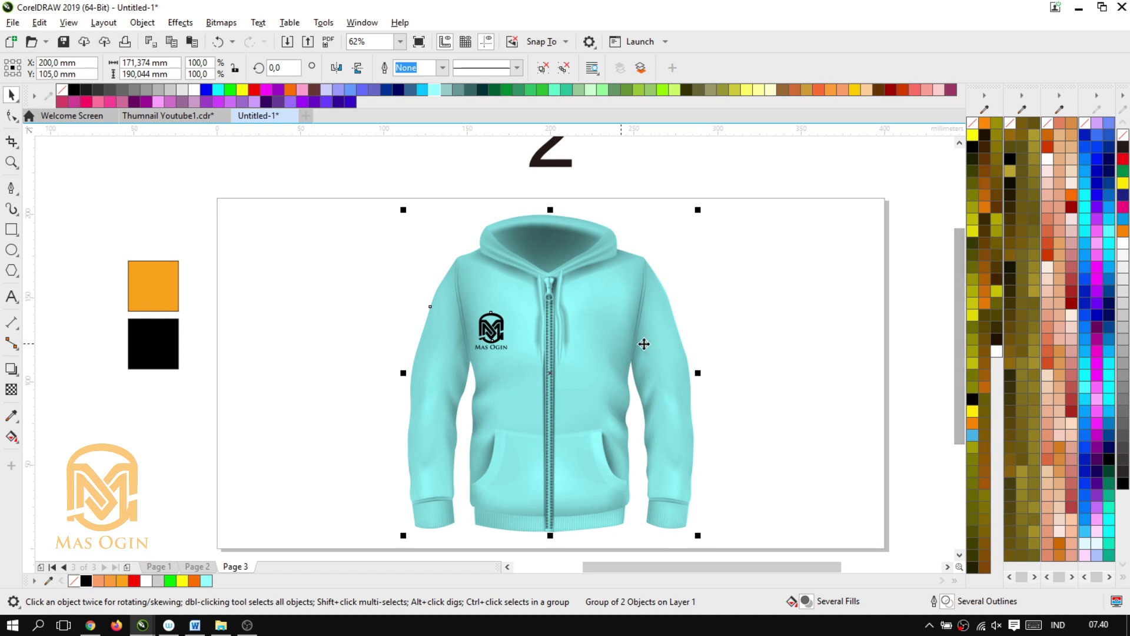
pyautogui.click(695, 322)
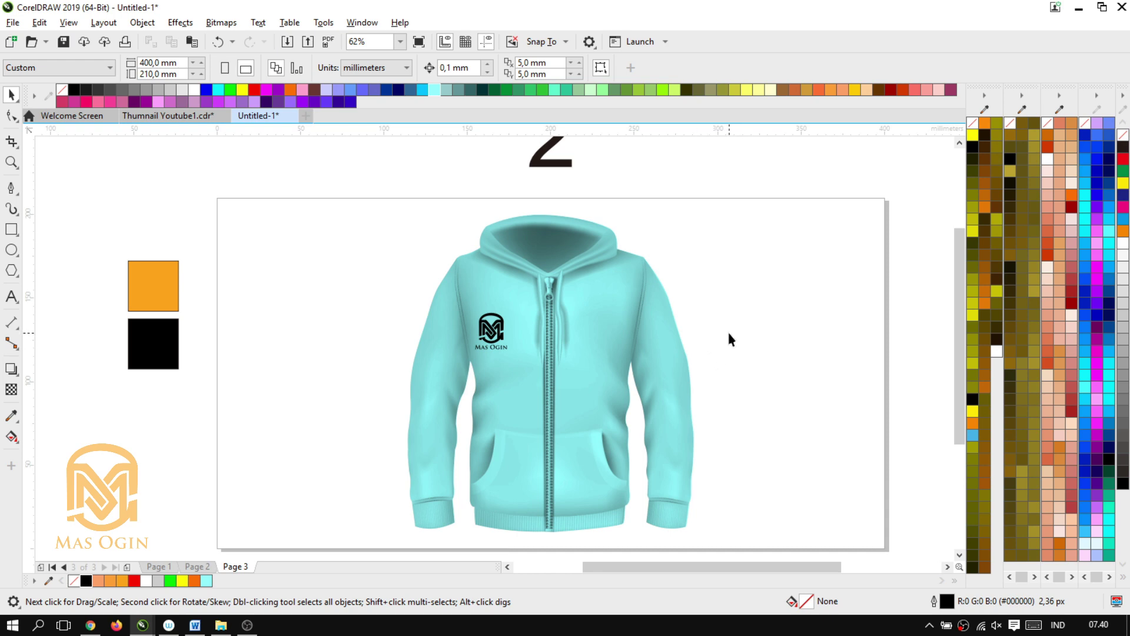
# Step: Open the save dialog and cancel it without saving, then go to page 1 to view the orange hoodie and T-shirt mockups
pyautogui.hotkey('ctrl', 's')
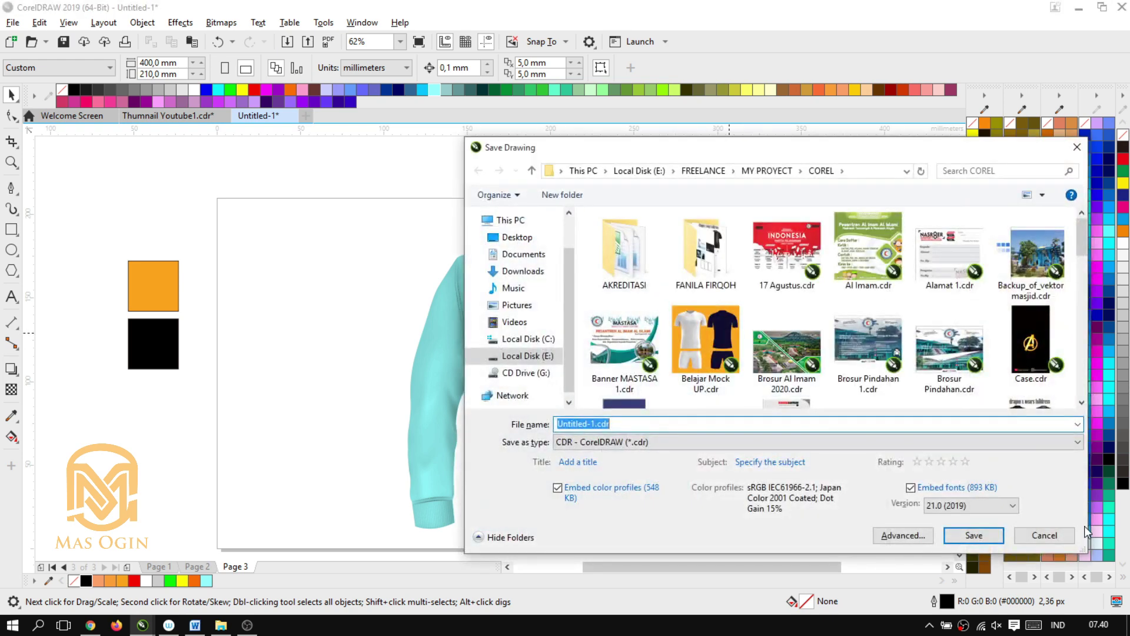
pyautogui.click(1044, 537)
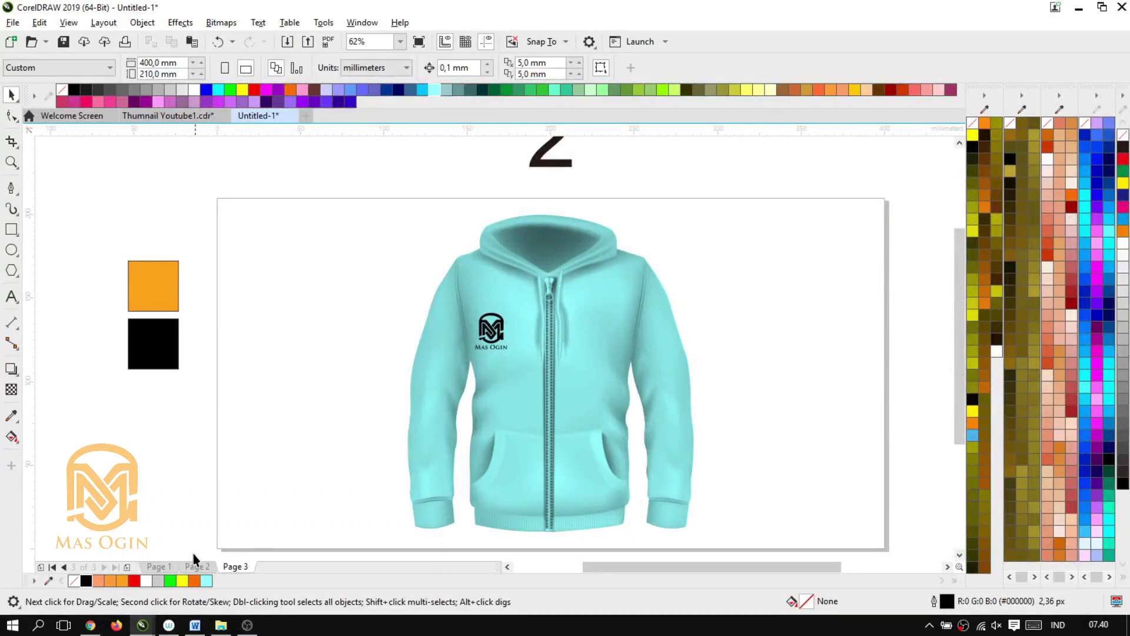
pyautogui.click(158, 567)
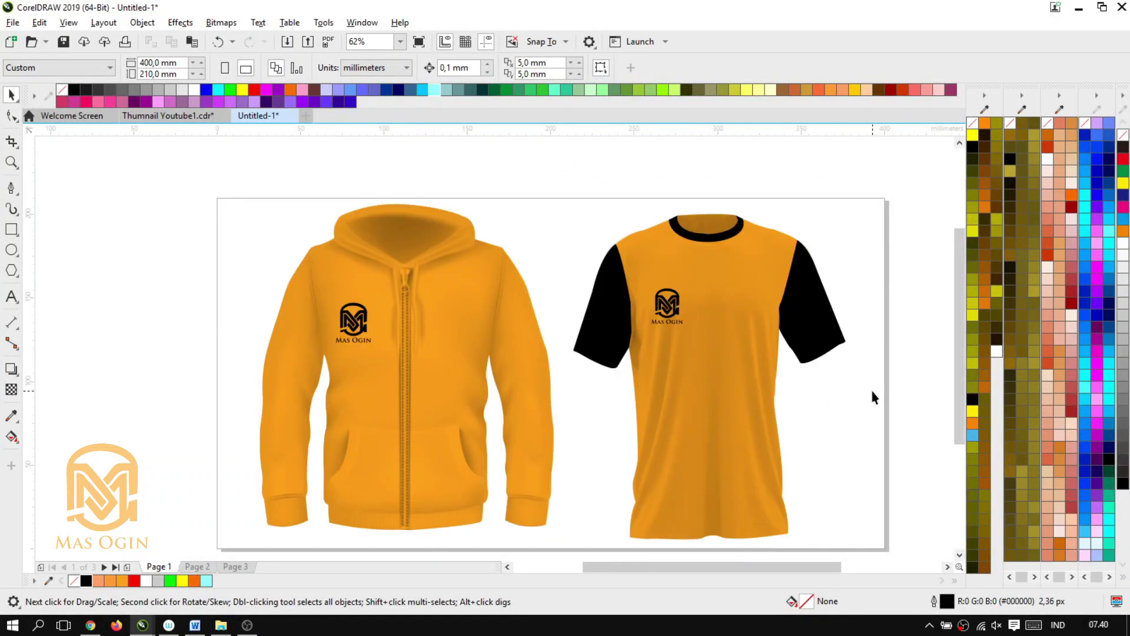